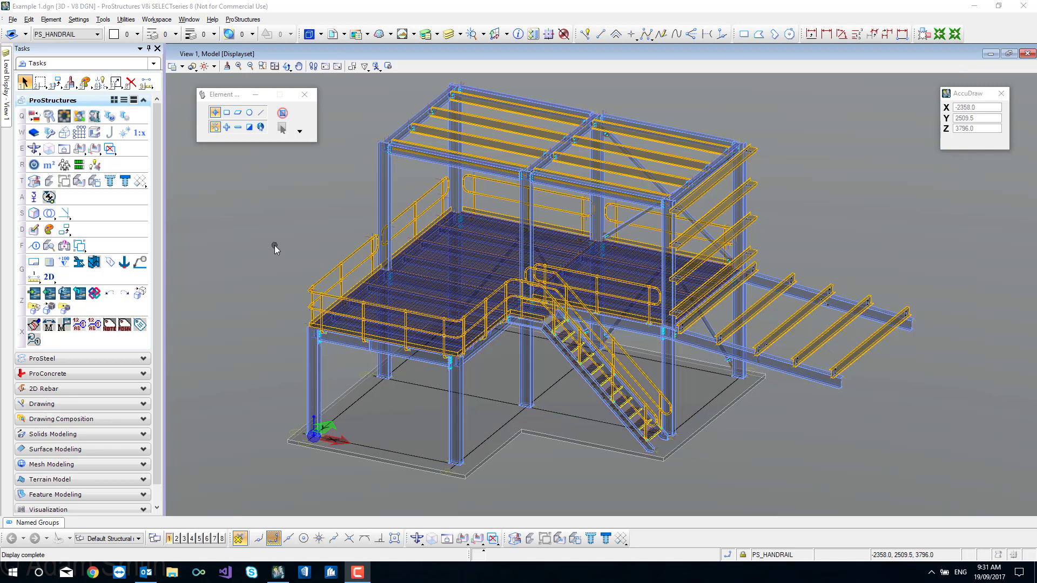
- Switch off the ProSteel display classes from 01 HD Bolts through 21
{"action": "left_click", "coordinate": [33, 166]}
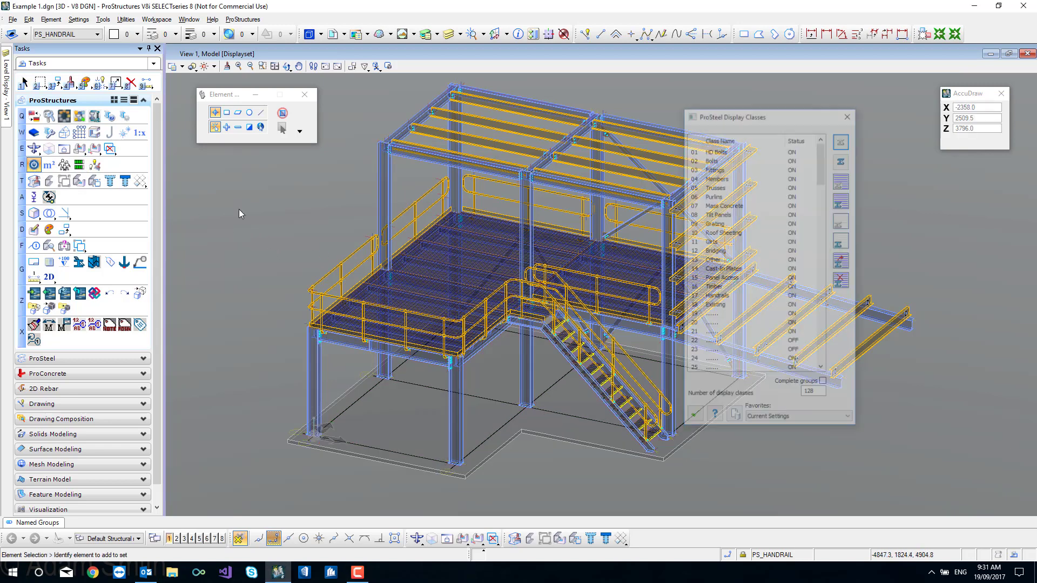
{"action": "left_click", "coordinate": [721, 150]}
{"action": "left_click", "coordinate": [721, 333], "text": "shift"}
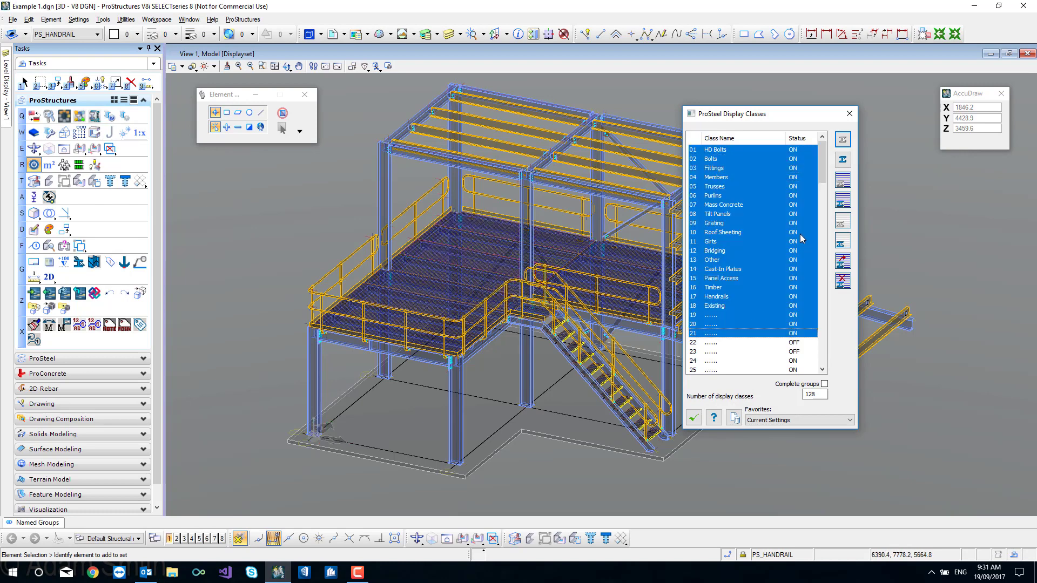
{"action": "left_click", "coordinate": [847, 187]}
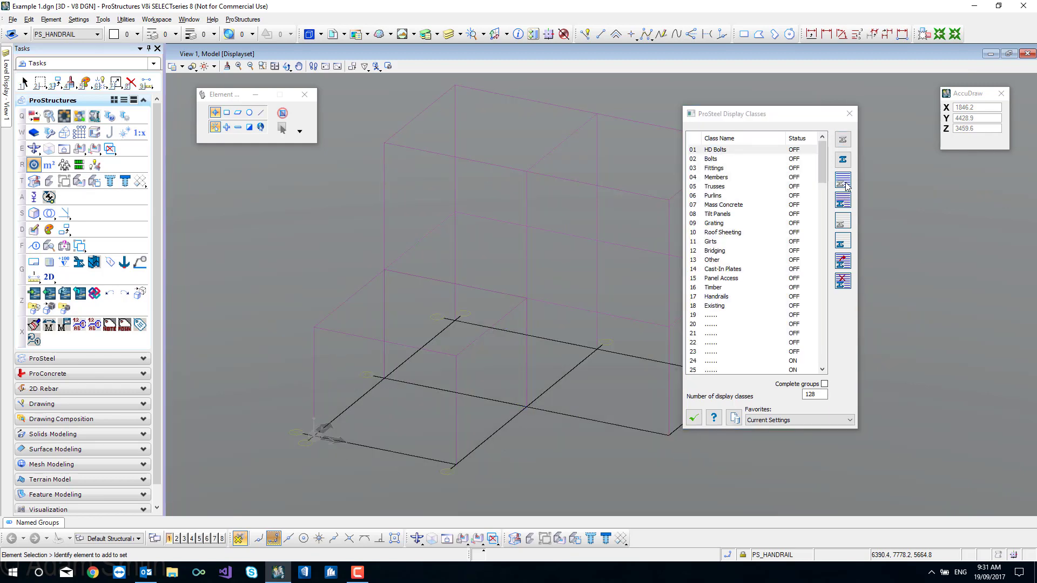
- Turn on only the Fittings display class, leaving HD Bolts and Bolts off, and accept the display class settings
{"action": "left_click", "coordinate": [798, 152]}
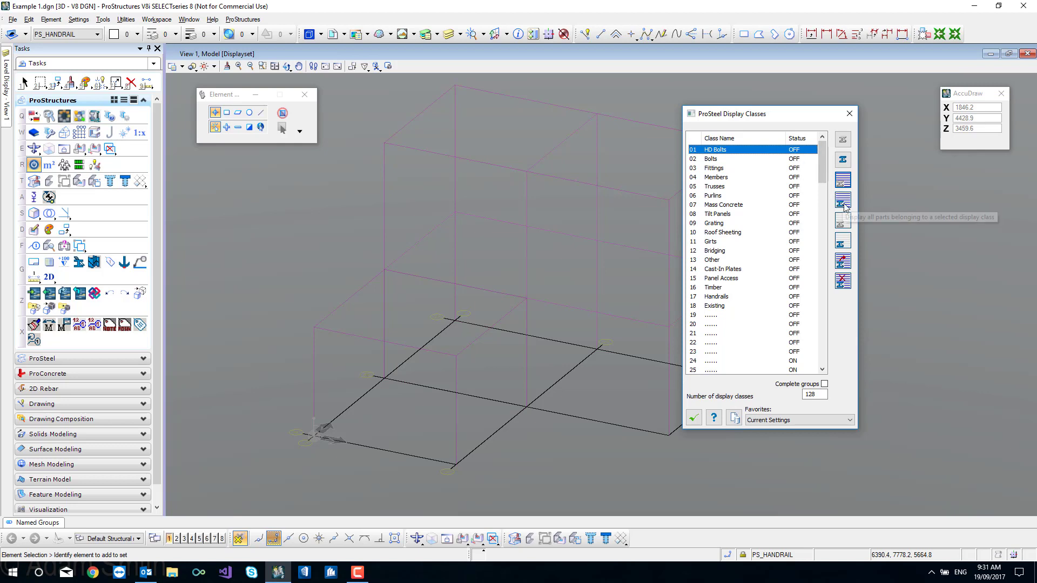
{"action": "left_click", "coordinate": [794, 153]}
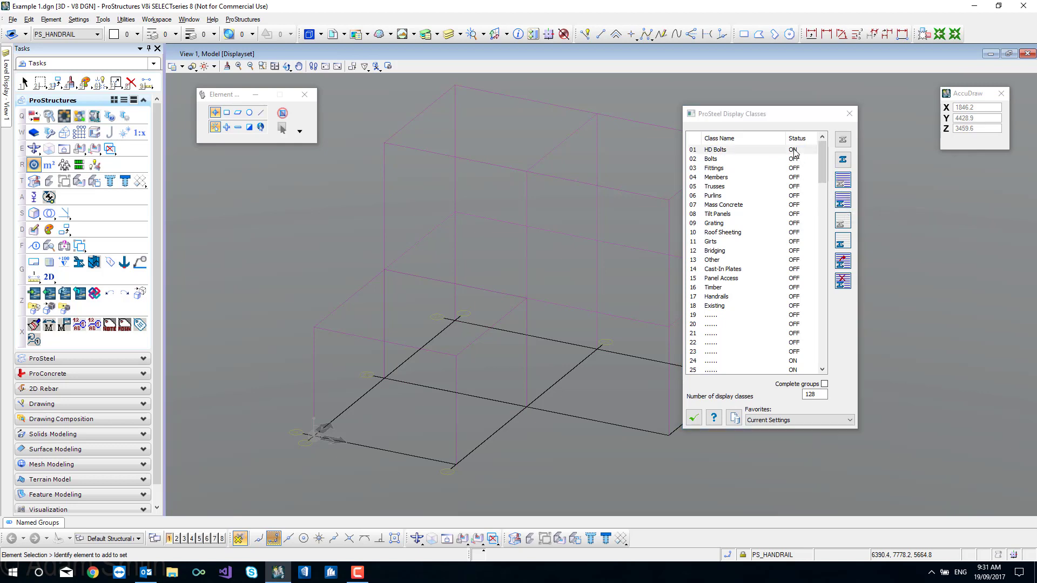
{"action": "left_click", "coordinate": [794, 153]}
{"action": "left_click", "coordinate": [798, 160]}
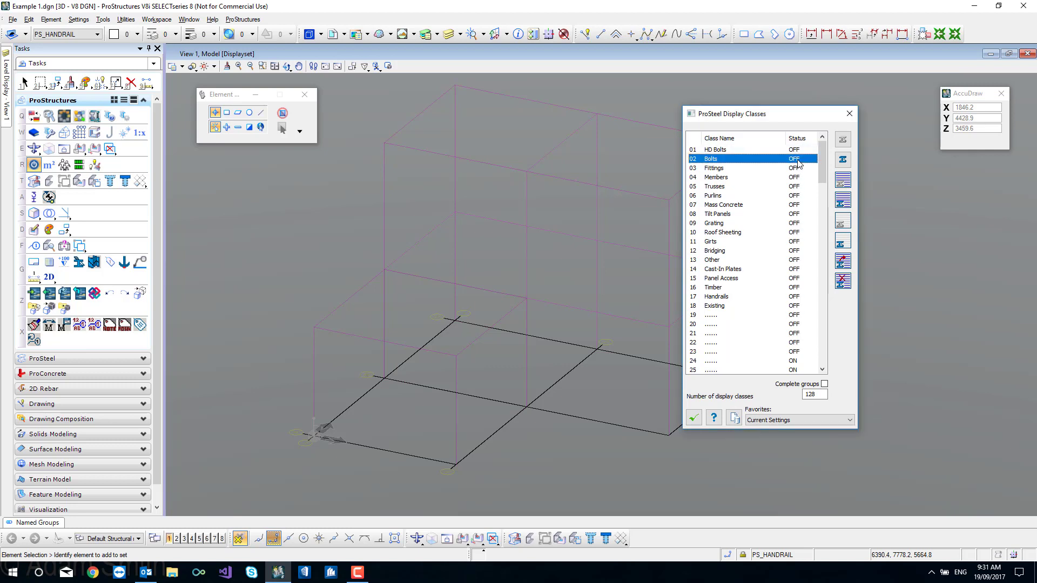
{"action": "left_click", "coordinate": [798, 169]}
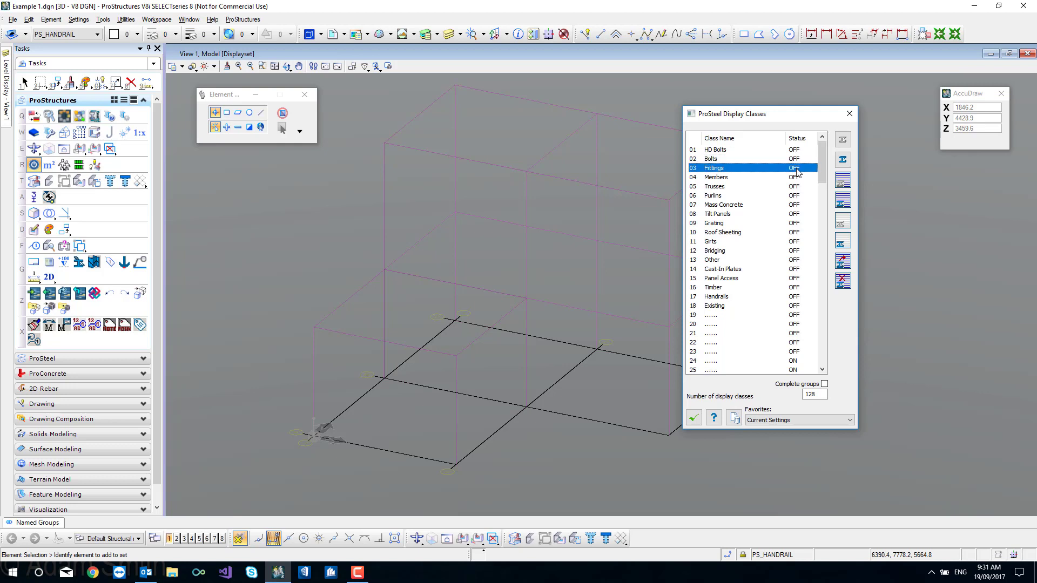
{"action": "double_click", "coordinate": [796, 168]}
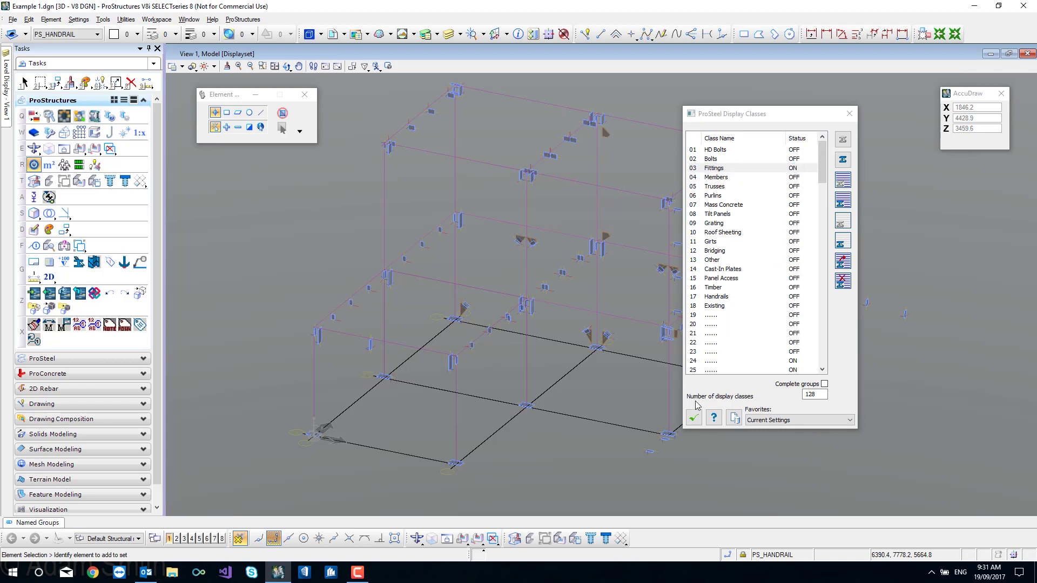
{"action": "left_click", "coordinate": [693, 419]}
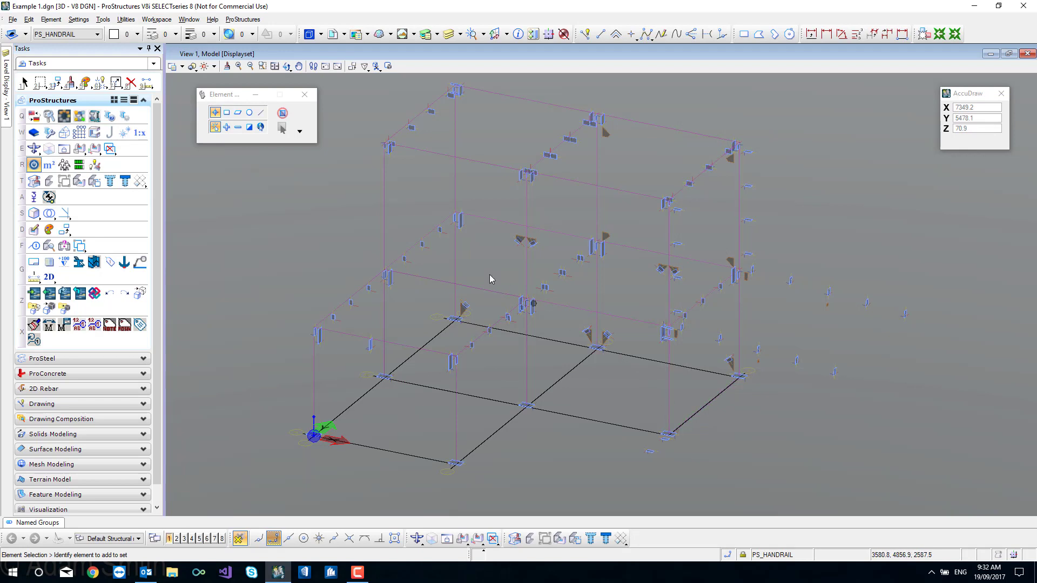
- Bring up the ProSteel Drawing Information Table and load the DIT Format Sample template into it
{"action": "left_click", "coordinate": [50, 263]}
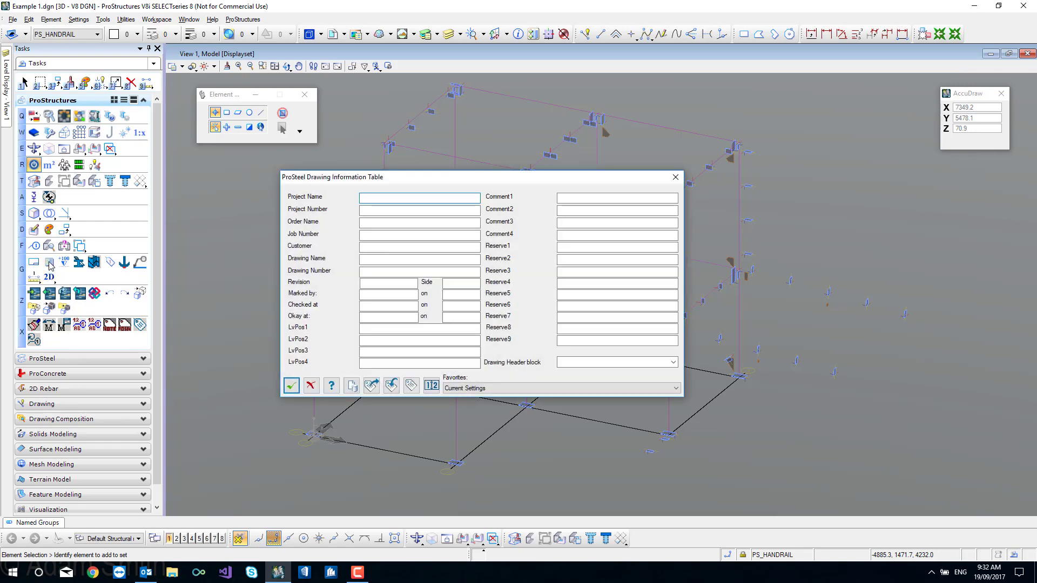
{"action": "mouse_move", "coordinate": [375, 178]}
{"action": "left_mouse_down"}
{"action": "mouse_move", "coordinate": [458, 146]}
{"action": "mouse_move", "coordinate": [489, 116]}
{"action": "mouse_move", "coordinate": [491, 126]}
{"action": "left_mouse_up"}
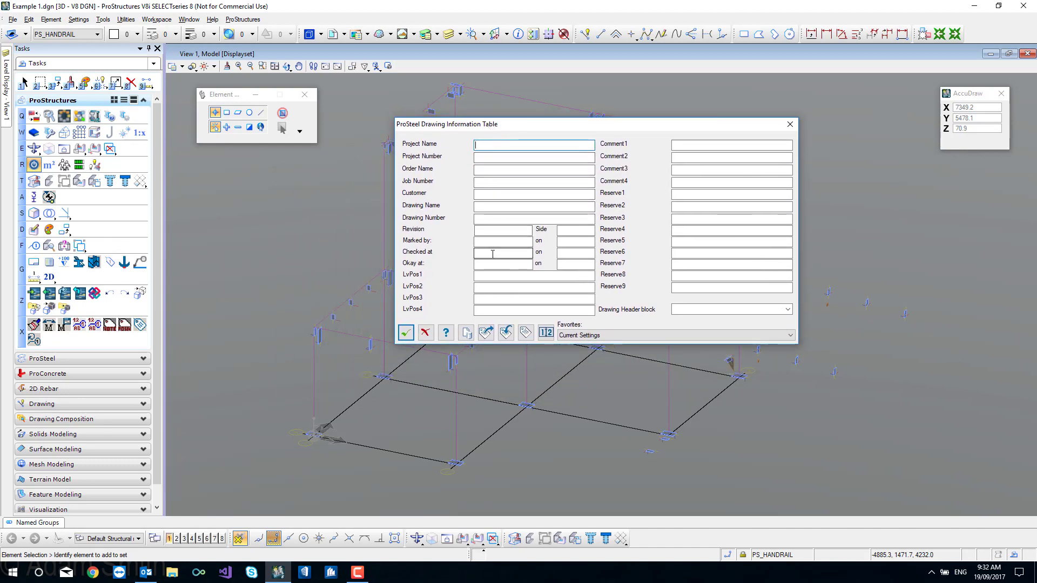
{"action": "left_click", "coordinate": [467, 333]}
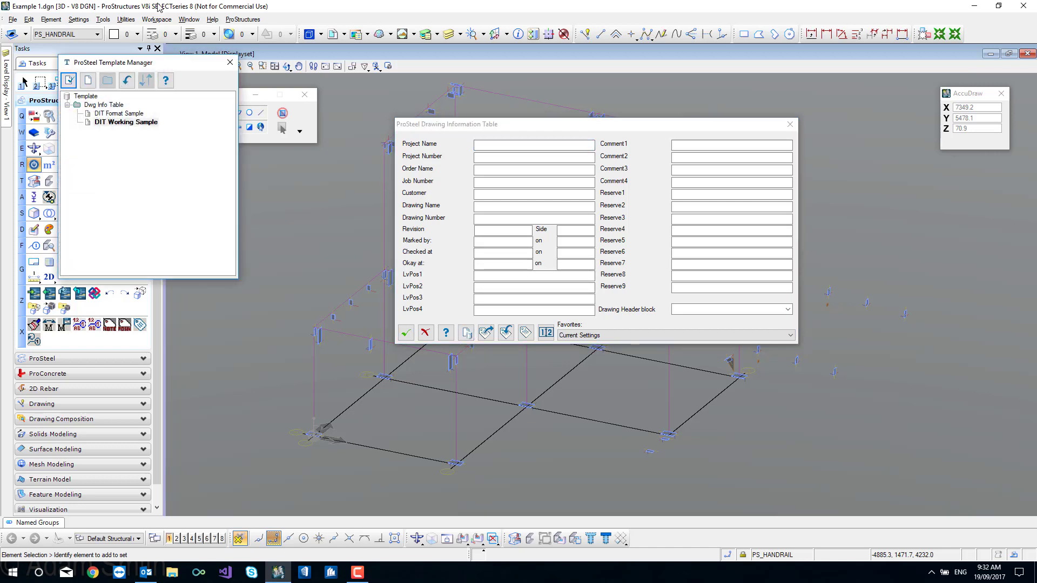
{"action": "mouse_move", "coordinate": [153, 66]}
{"action": "left_mouse_down"}
{"action": "mouse_move", "coordinate": [417, 132]}
{"action": "mouse_move", "coordinate": [604, 132]}
{"action": "left_mouse_up"}
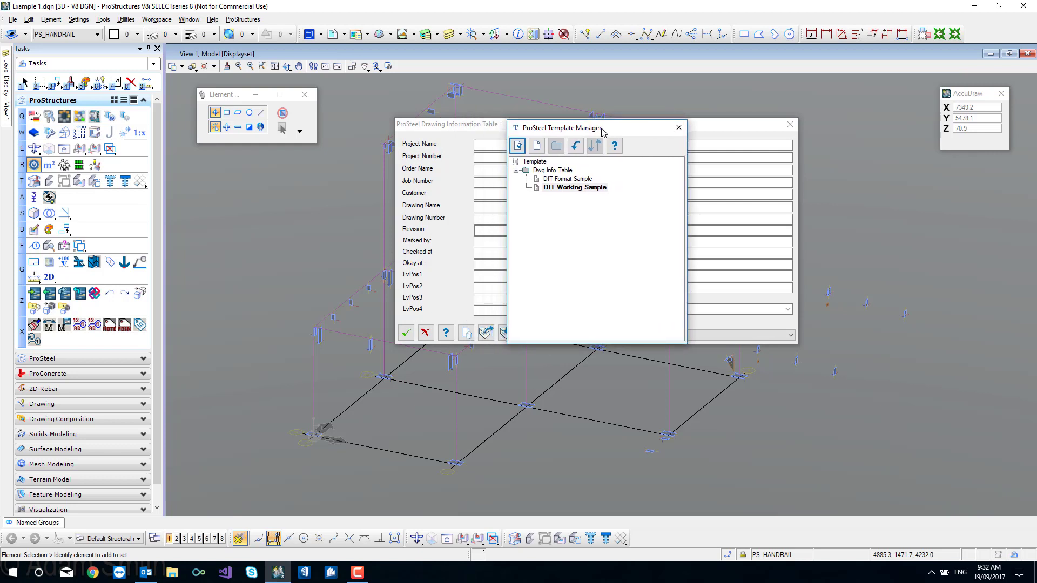
{"action": "double_click", "coordinate": [572, 179]}
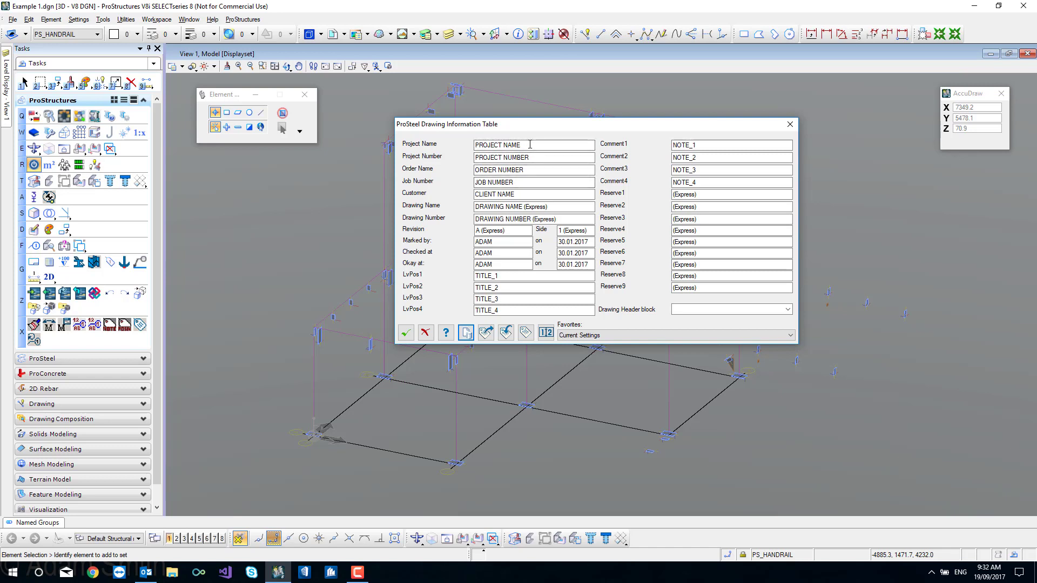
- Examine which drawing information fields are marked (Express), from Drawing Name to the Reserve fields, and which hold general project data
{"action": "left_click_drag", "start_coordinate": [554, 207], "coordinate": [526, 207]}
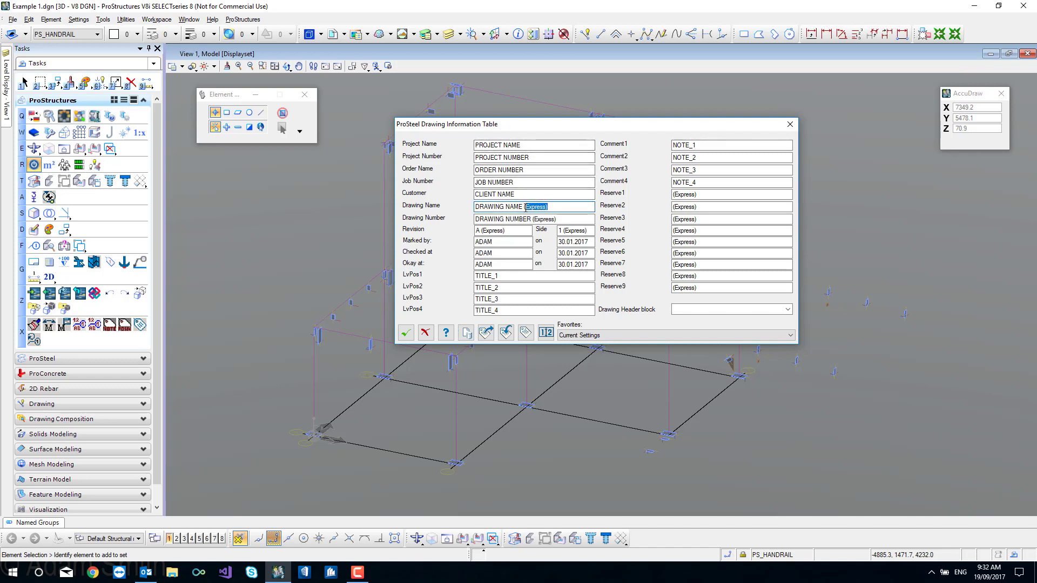
{"action": "left_click_drag", "start_coordinate": [672, 287], "coordinate": [700, 286]}
{"action": "key", "text": "shift+Tab"}
{"action": "key", "text": "shift+Tab"}
{"action": "key", "text": "shift+Tab"}
{"action": "key", "text": "shift+Tab"}
{"action": "key", "text": "shift+Tab"}
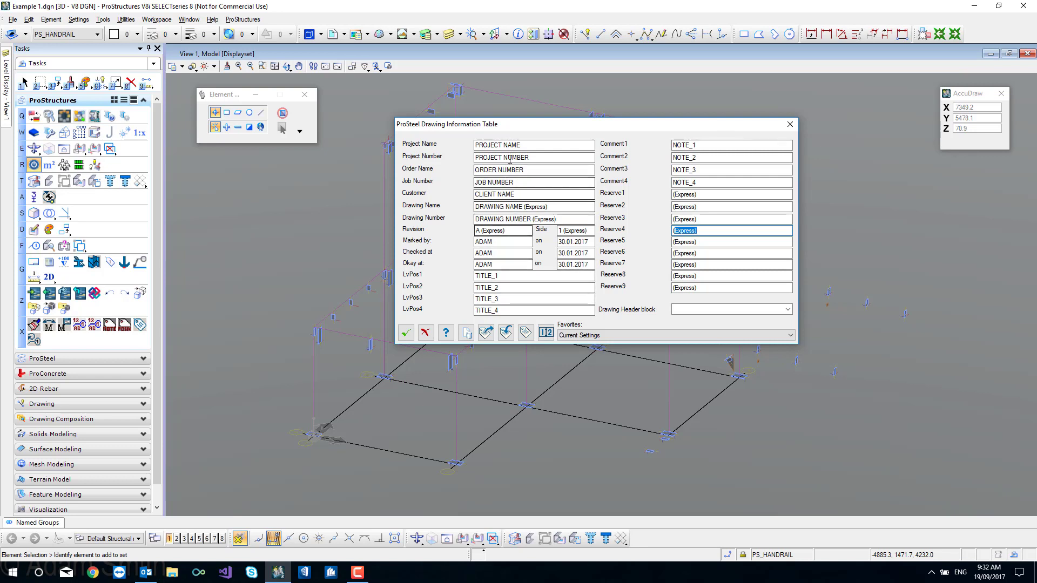
{"action": "left_click_drag", "start_coordinate": [521, 144], "coordinate": [475, 156]}
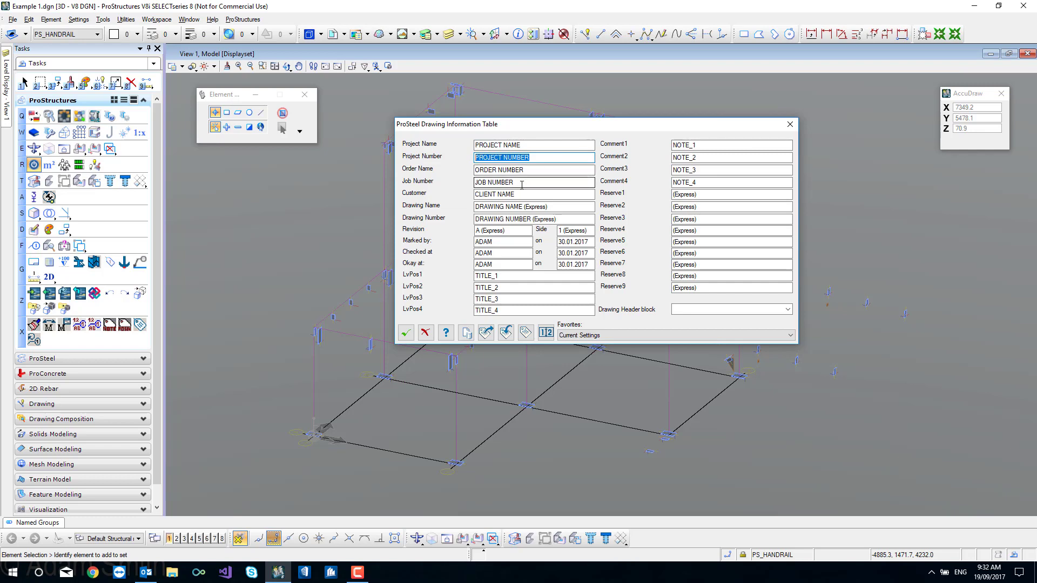
- Load the DIT Working Sample template into the drawing information table, choose it as the favorite, and accept the table
{"action": "left_click", "coordinate": [467, 332]}
{"action": "left_click", "coordinate": [573, 188]}
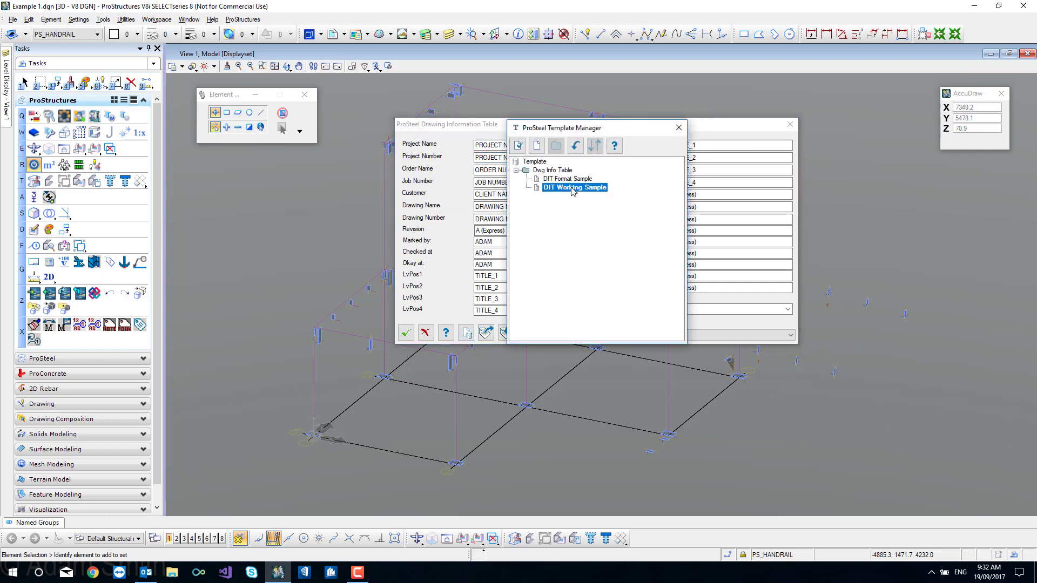
{"action": "double_click", "coordinate": [588, 187]}
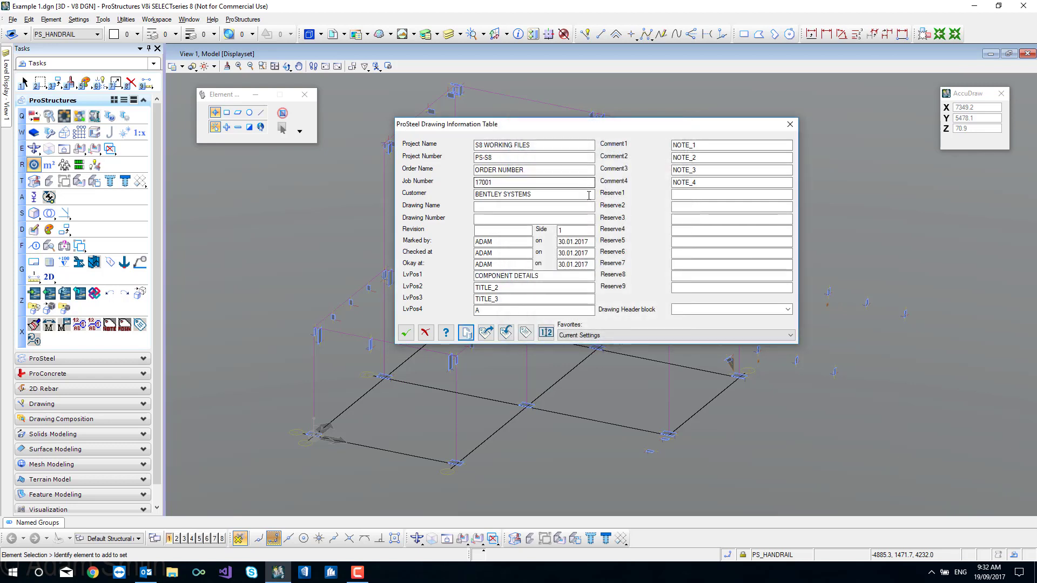
{"action": "left_click", "coordinate": [608, 335]}
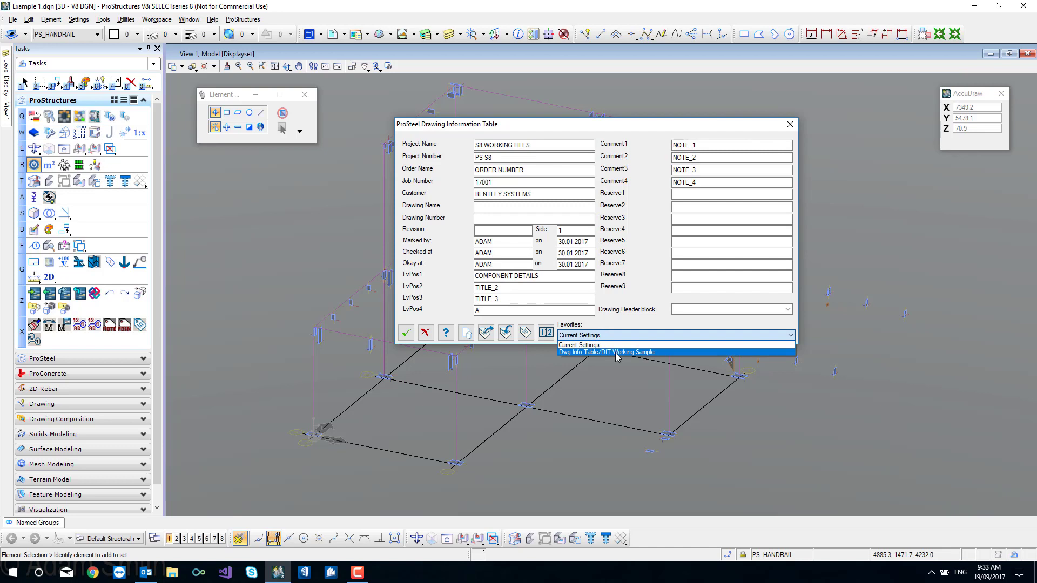
{"action": "left_click", "coordinate": [615, 353]}
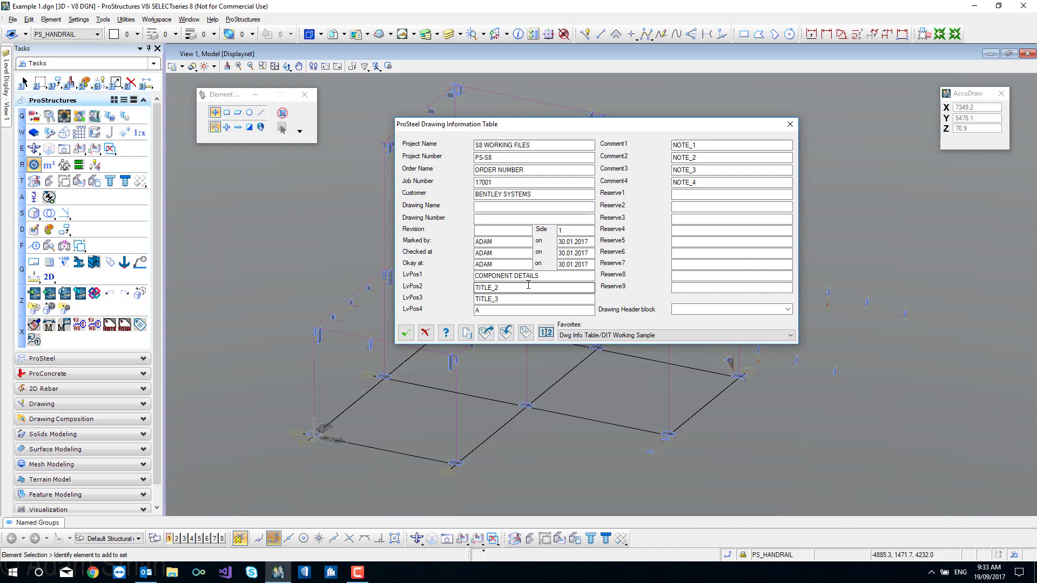
{"action": "left_click", "coordinate": [406, 334]}
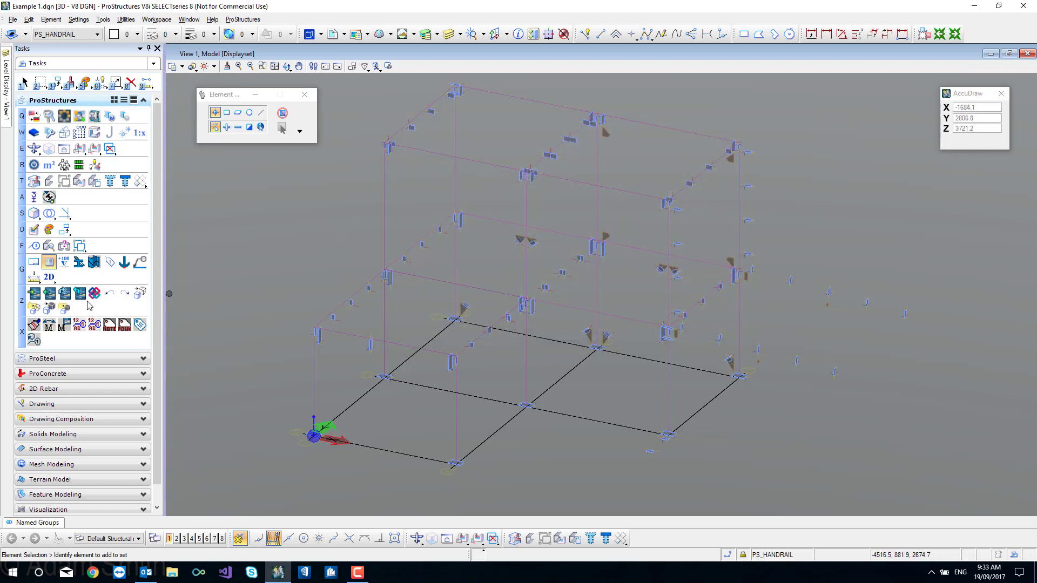
- Launch the 2D DetailCenter in DetailCenter Standard mode and move its window aside to uncover the model
{"action": "left_click", "coordinate": [50, 279]}
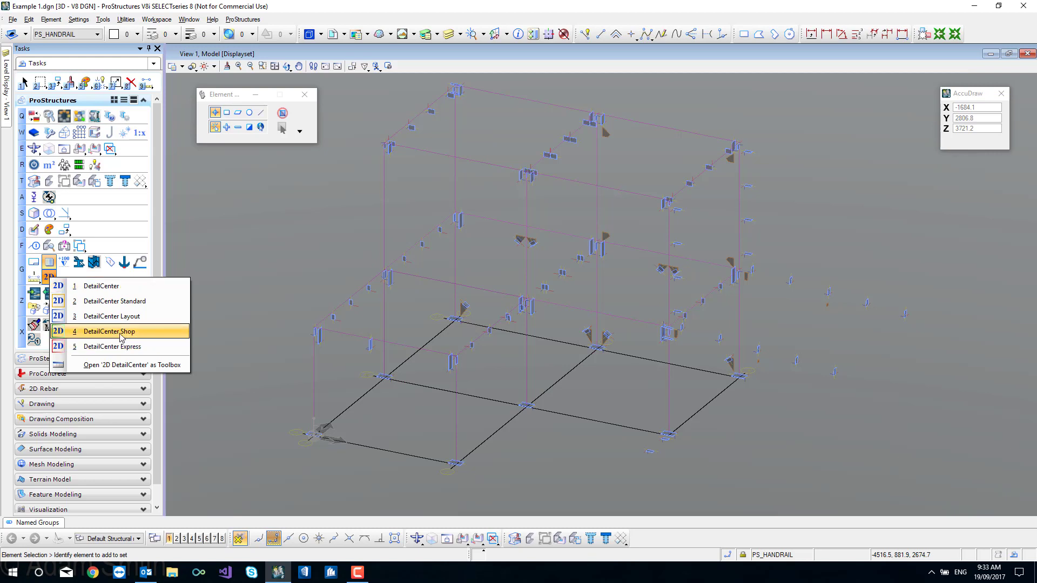
{"action": "left_click", "coordinate": [104, 286]}
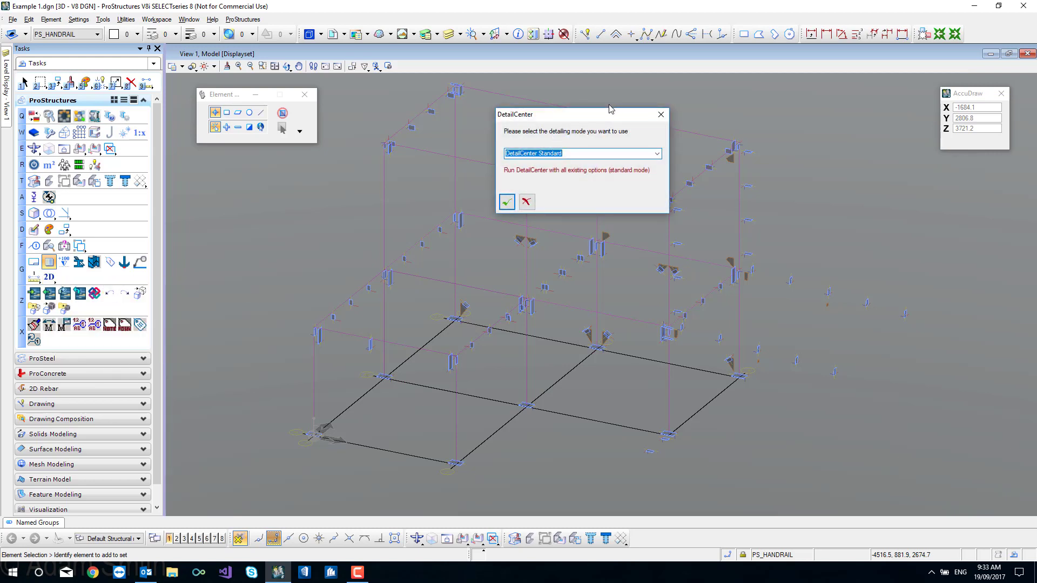
{"action": "left_click_drag", "start_coordinate": [561, 116], "coordinate": [444, 150]}
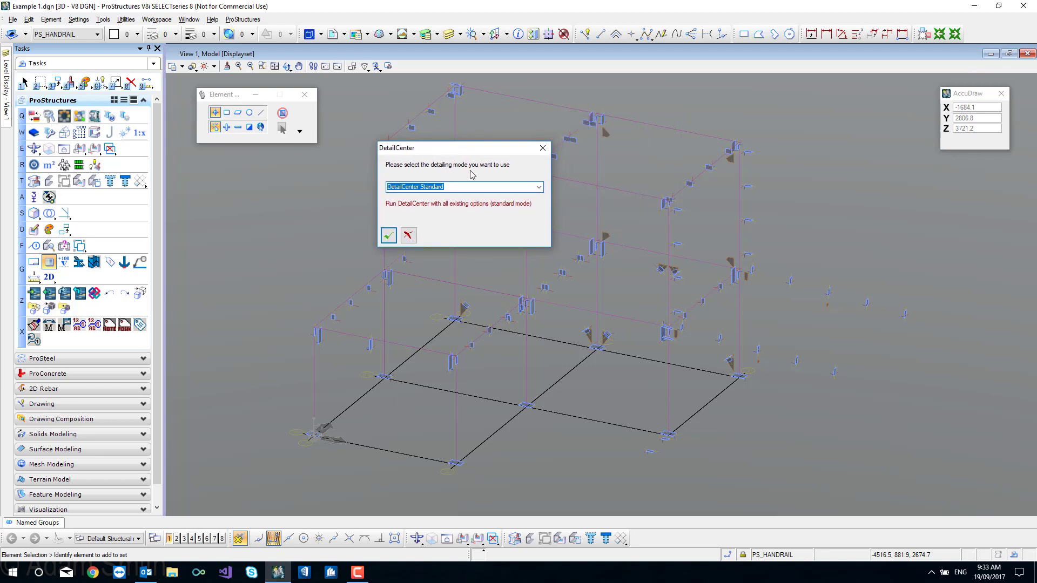
{"action": "left_click", "coordinate": [538, 187]}
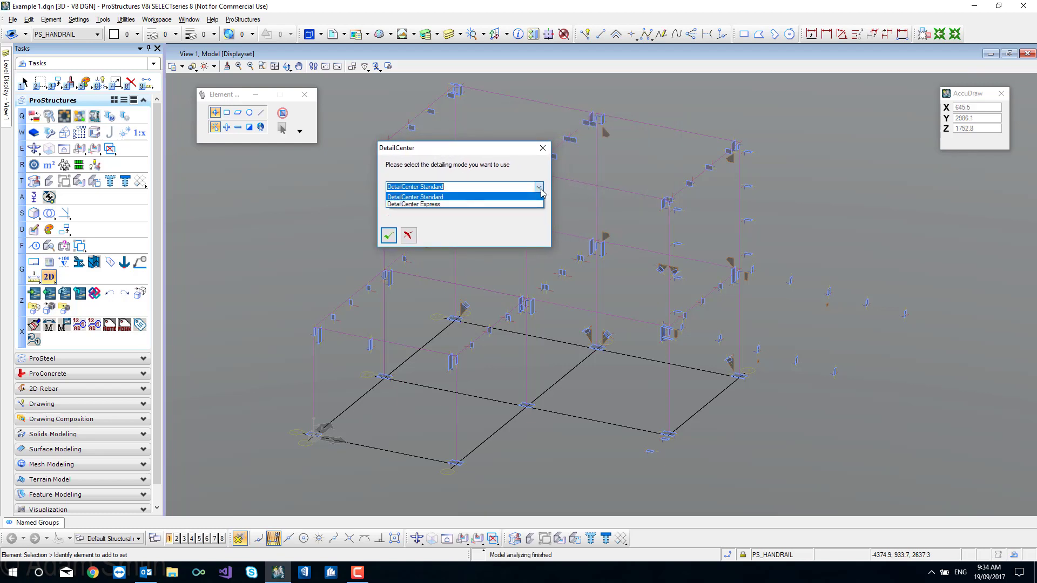
{"action": "left_click", "coordinate": [484, 197]}
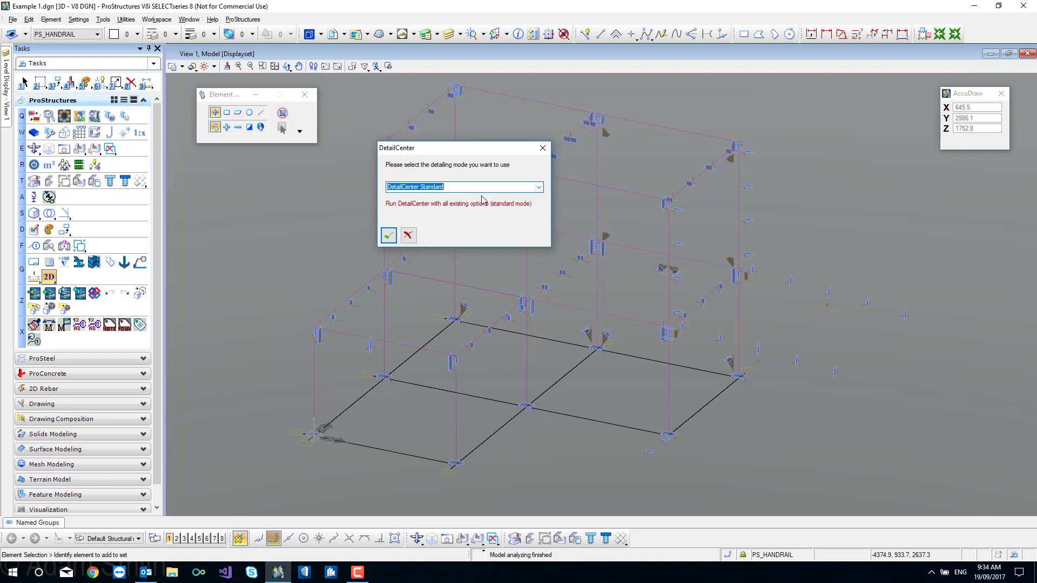
{"action": "left_click", "coordinate": [388, 235]}
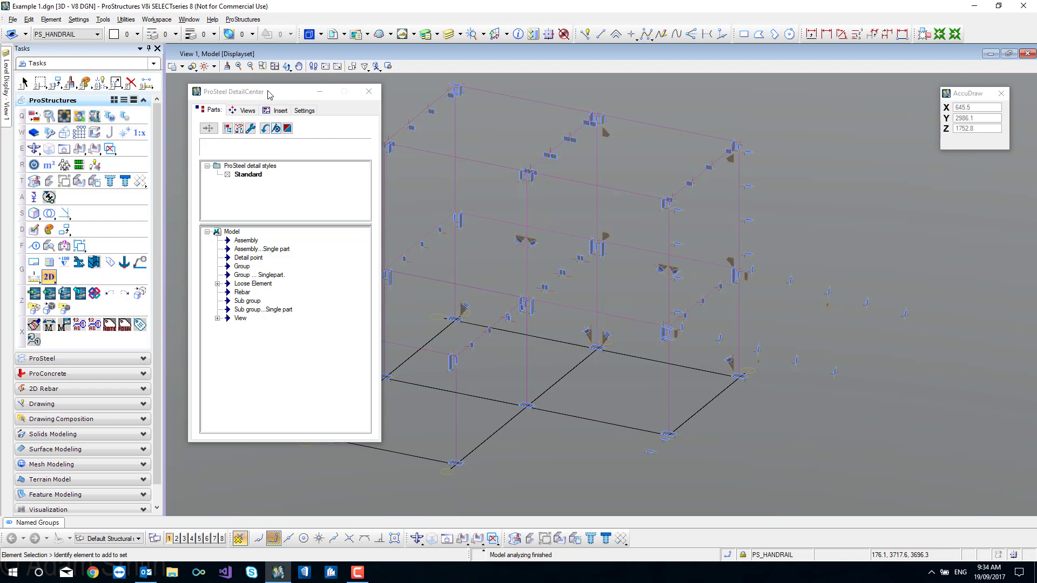
{"action": "left_click_drag", "start_coordinate": [272, 92], "coordinate": [182, 89]}
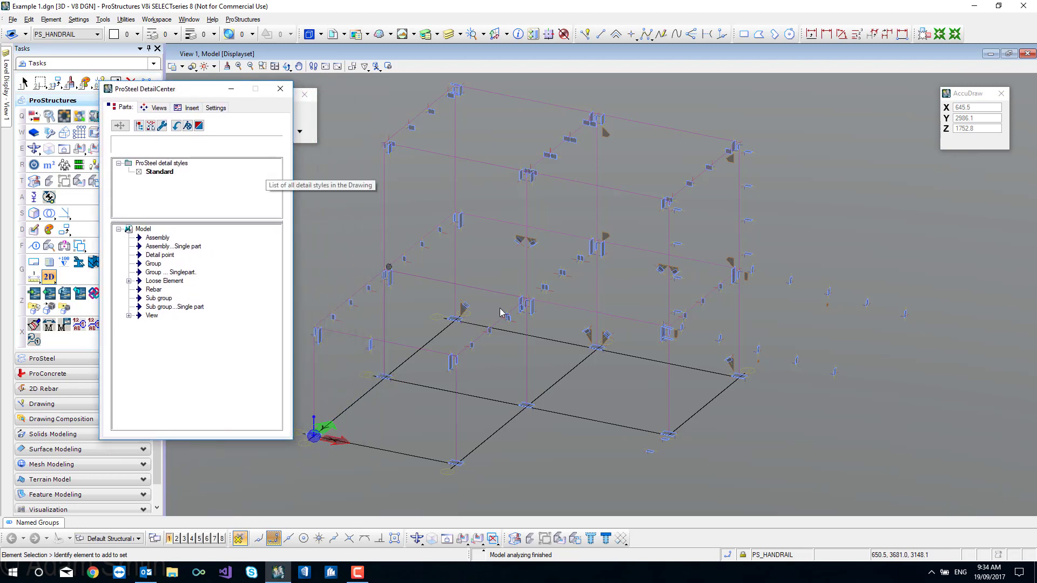
- Review the part positions under Loose Element in the DetailCenter model tree and collapse the branch again
{"action": "left_click_drag", "start_coordinate": [354, 105], "coordinate": [816, 443]}
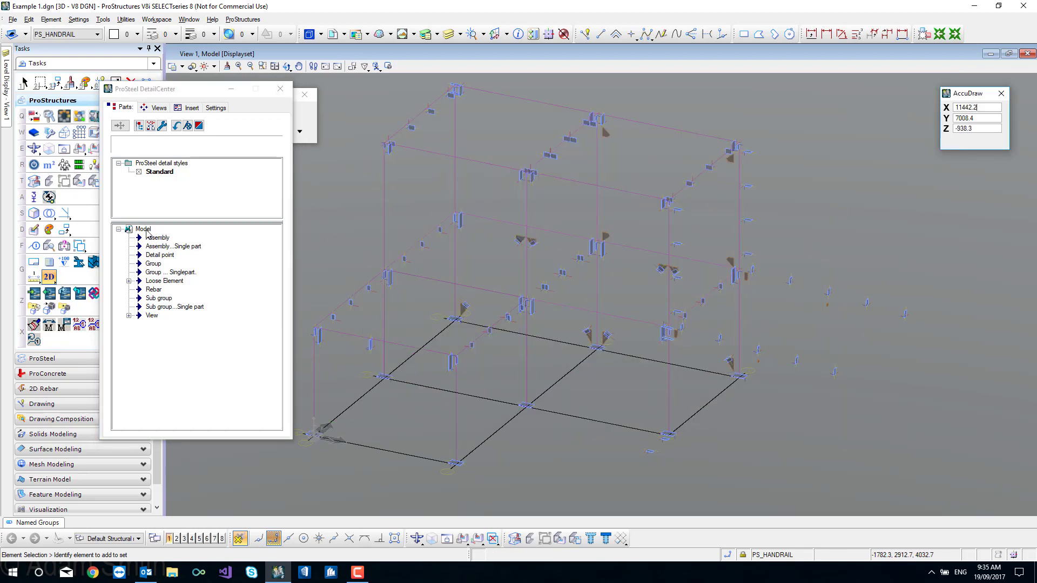
{"action": "left_click", "coordinate": [129, 281]}
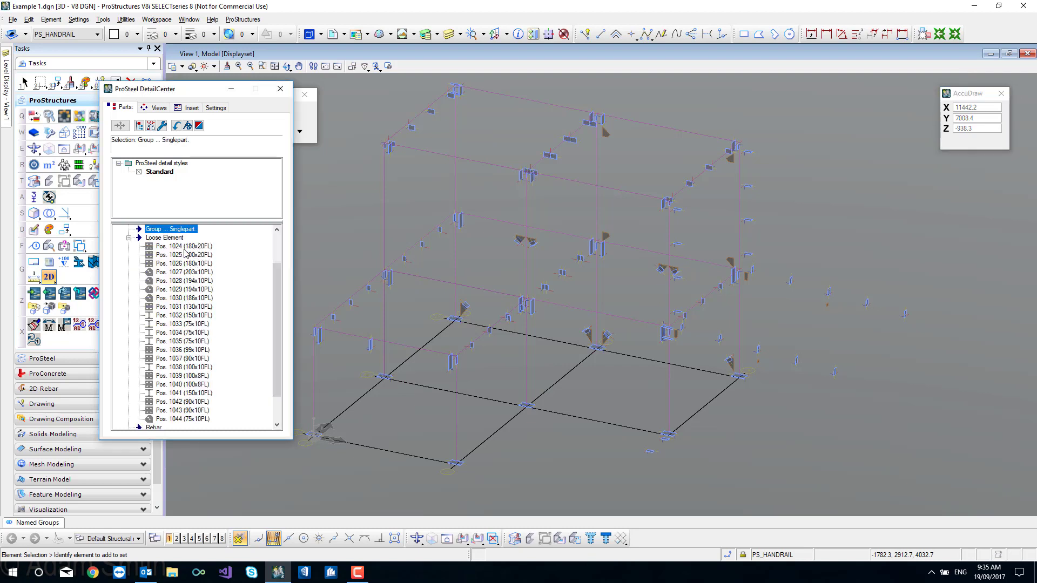
{"action": "left_click", "coordinate": [129, 238]}
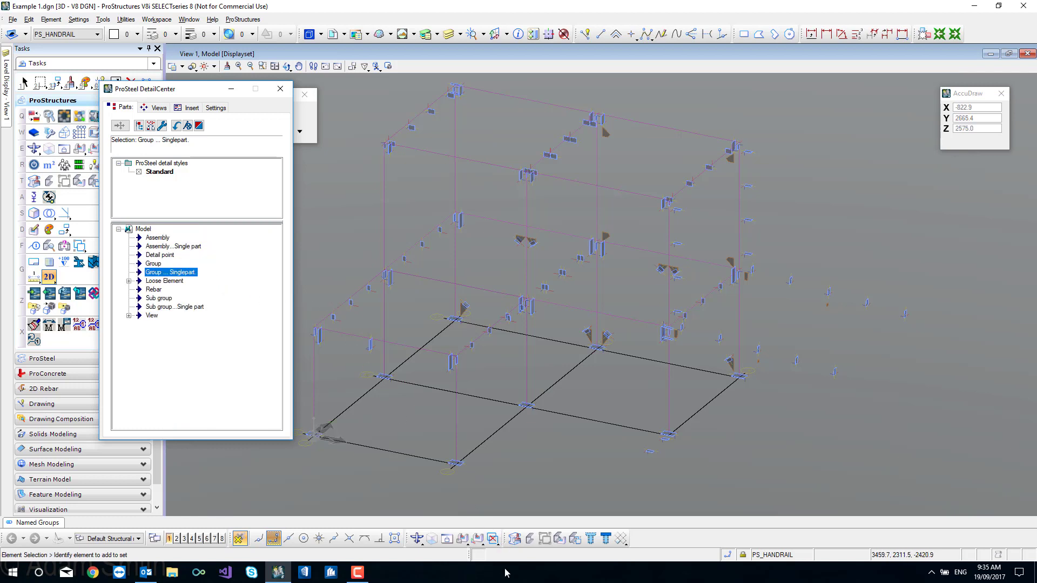
- Hide the fittings along the lower level on the model's left side and expand Loose Element in the DetailCenter tree again
{"action": "left_click", "coordinate": [529, 539]}
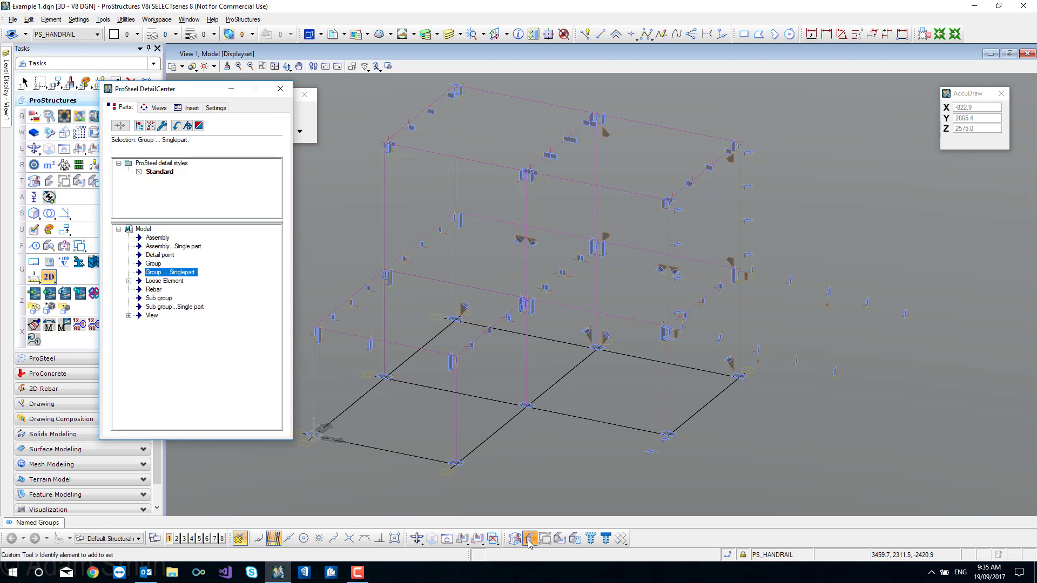
{"action": "left_click_drag", "start_coordinate": [302, 223], "coordinate": [448, 389]}
{"action": "left_click", "coordinate": [349, 237]}
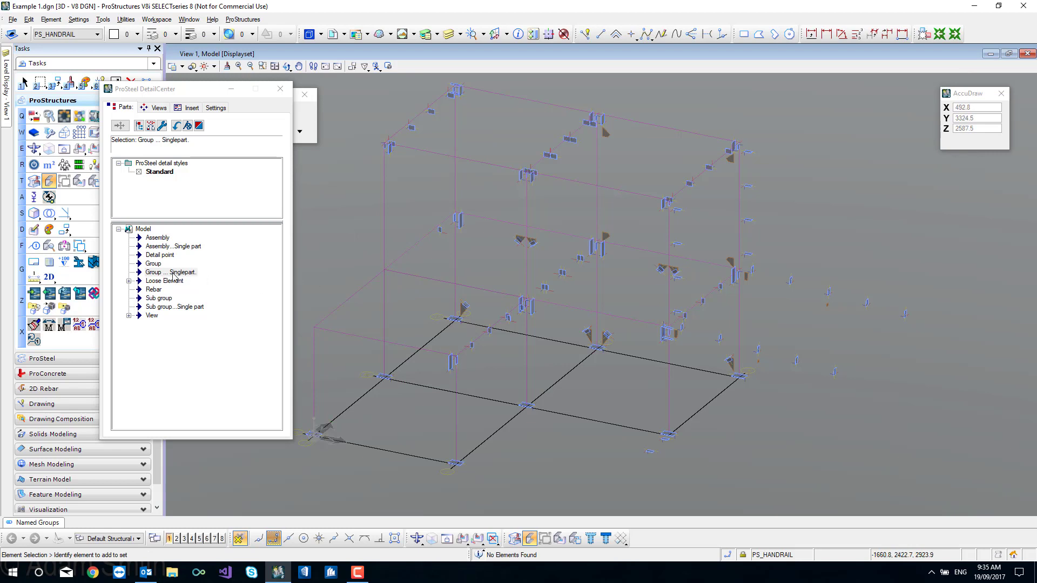
{"action": "left_click", "coordinate": [129, 281]}
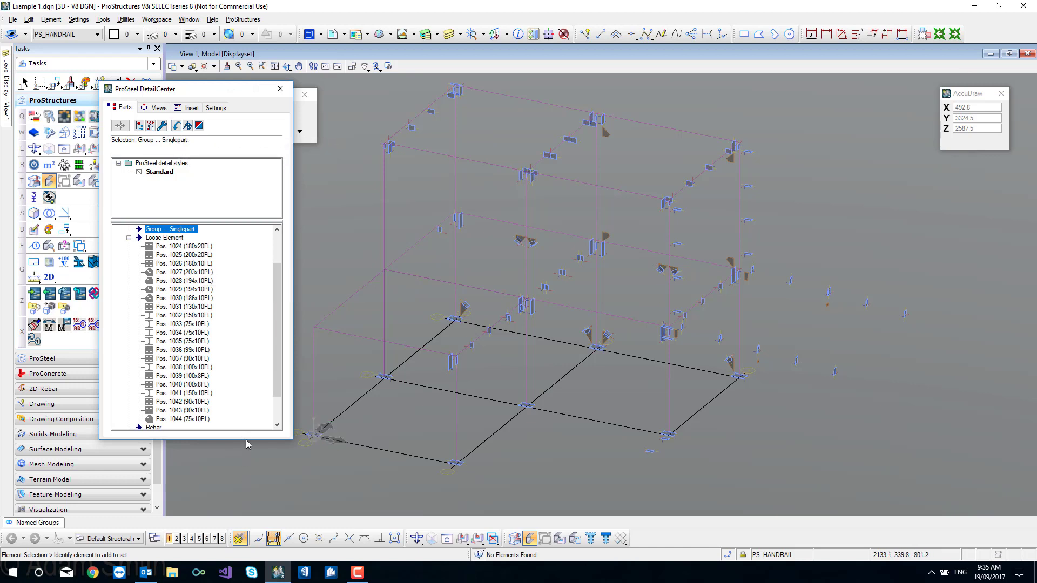
- Make the DetailCenter window taller and reload all parts from the drawing to update the model tree
{"action": "left_click_drag", "start_coordinate": [246, 442], "coordinate": [245, 467]}
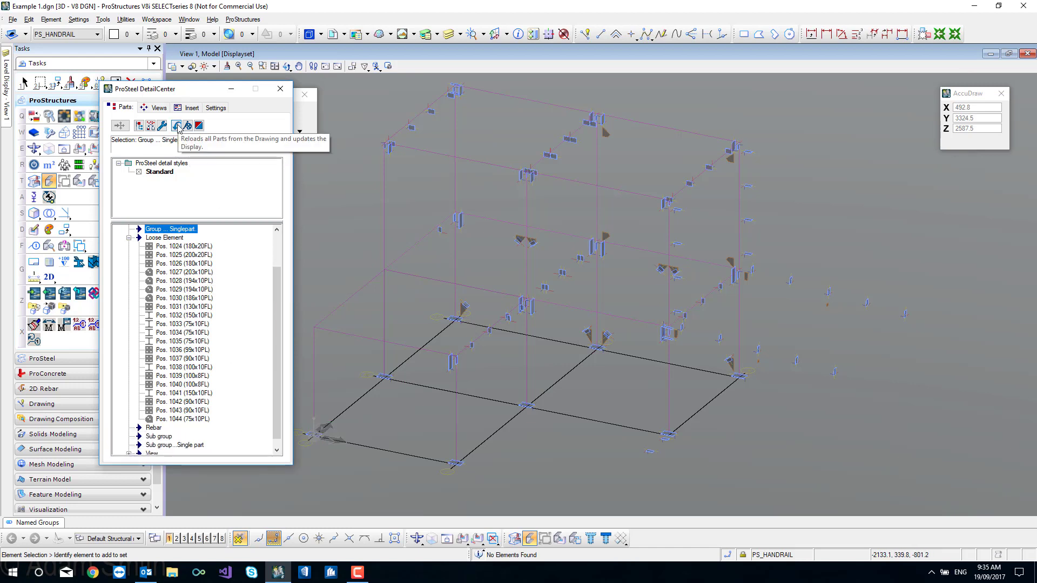
{"action": "left_click", "coordinate": [177, 126]}
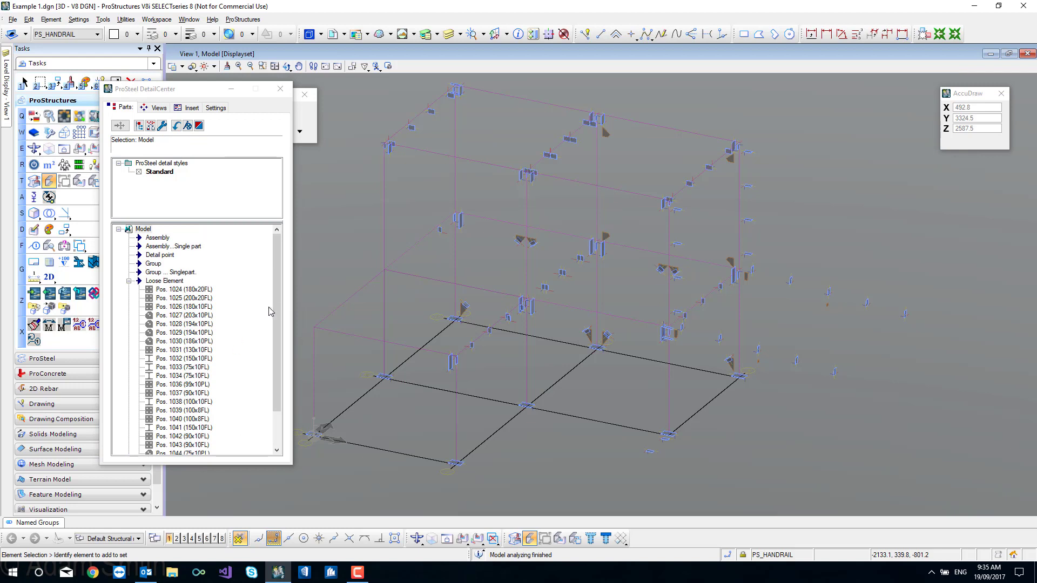
{"action": "left_click_drag", "start_coordinate": [278, 326], "coordinate": [281, 361]}
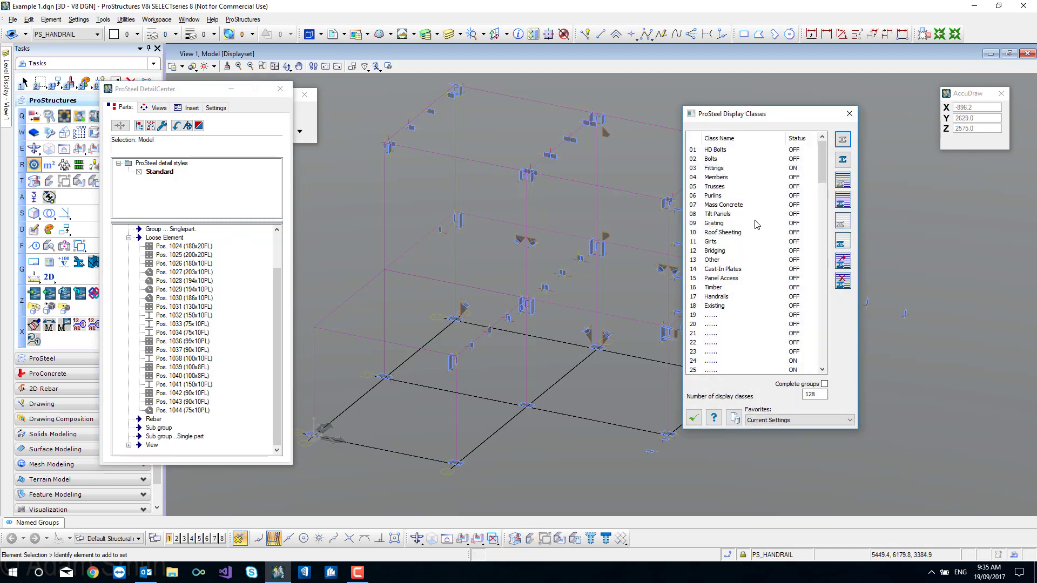
- Show all parts of the Fittings display class, reload the DetailCenter parts, and collapse the Loose Element branch
{"action": "left_click", "coordinate": [722, 169]}
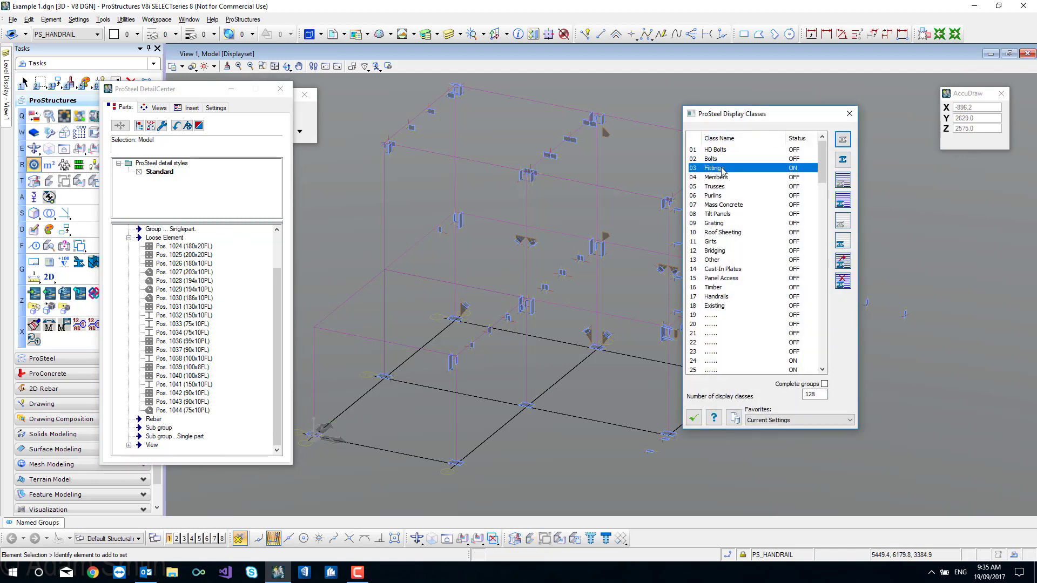
{"action": "left_click", "coordinate": [842, 201]}
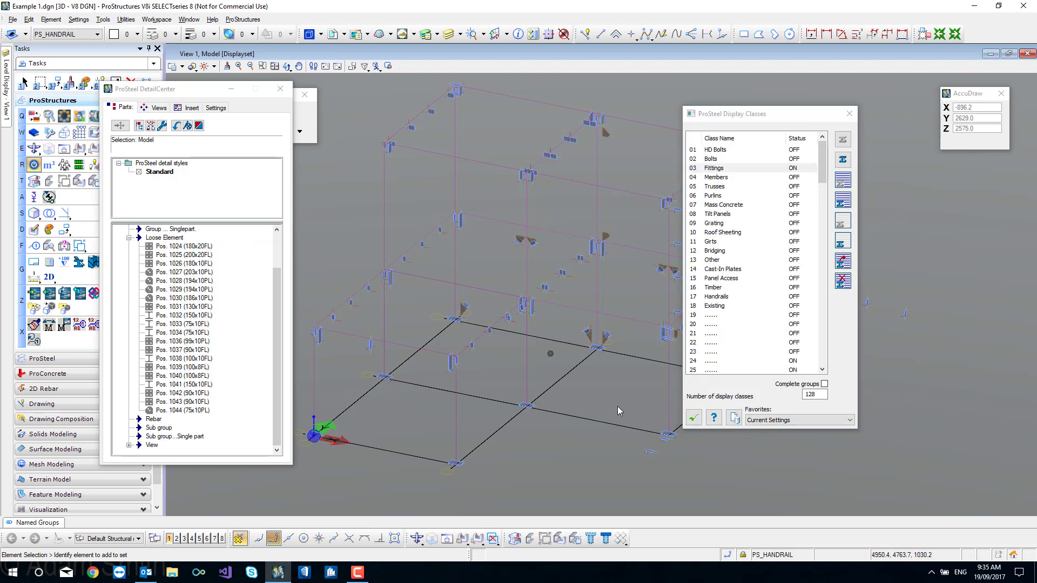
{"action": "left_click", "coordinate": [694, 418]}
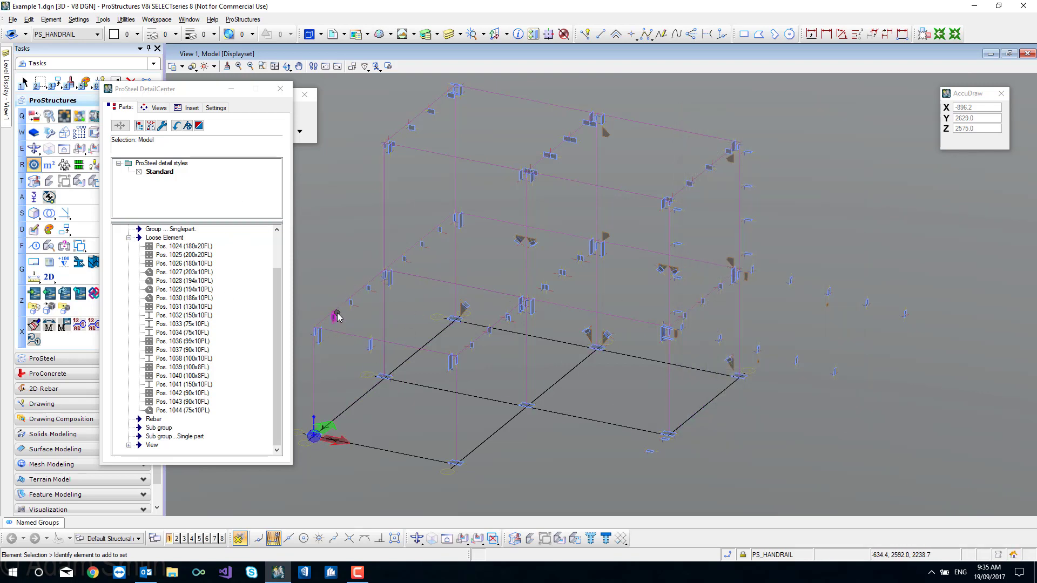
{"action": "left_click", "coordinate": [176, 125]}
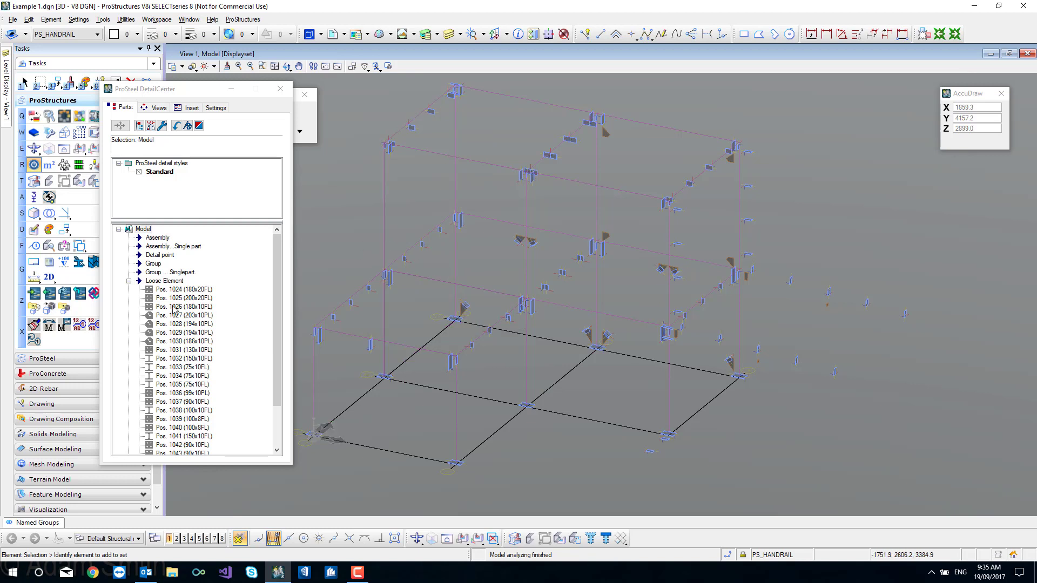
{"action": "left_click", "coordinate": [130, 281]}
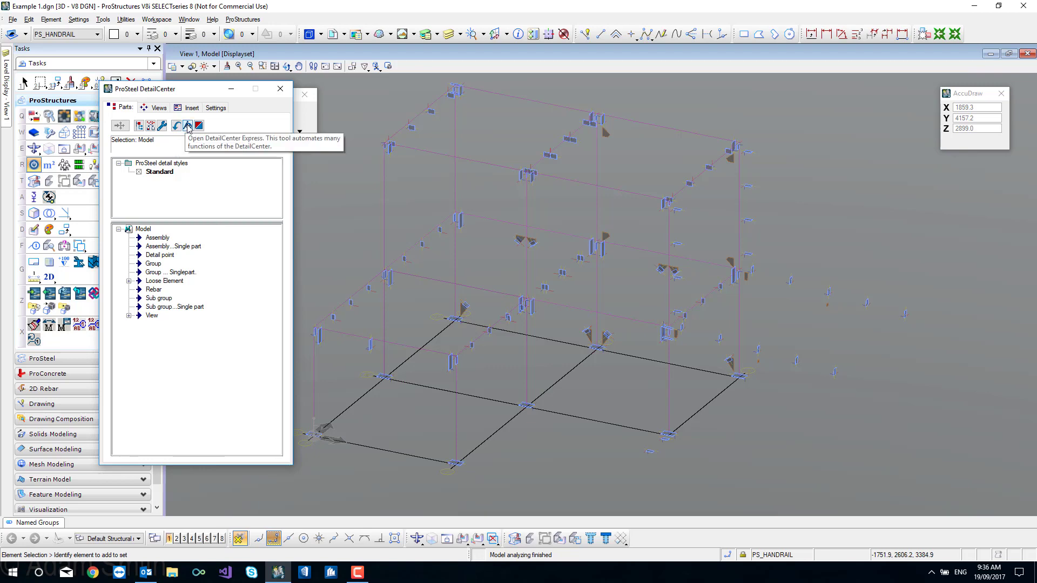
- Open DetailCenter Express beside the model and load the Single Part (Fittings) template from Part per Page (Scale 1:10)
{"action": "left_click", "coordinate": [187, 126]}
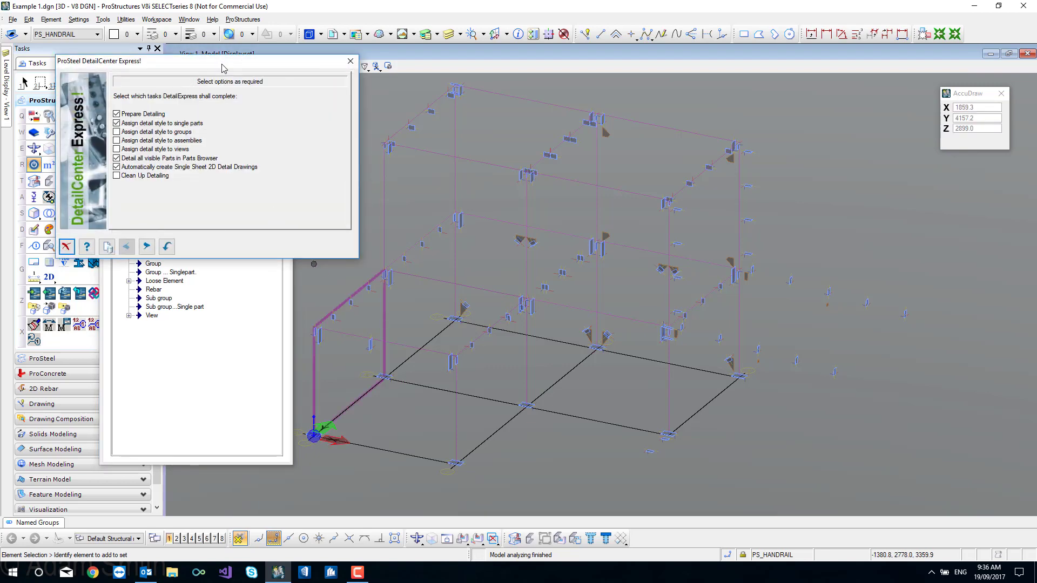
{"action": "left_click_drag", "start_coordinate": [220, 65], "coordinate": [508, 123]}
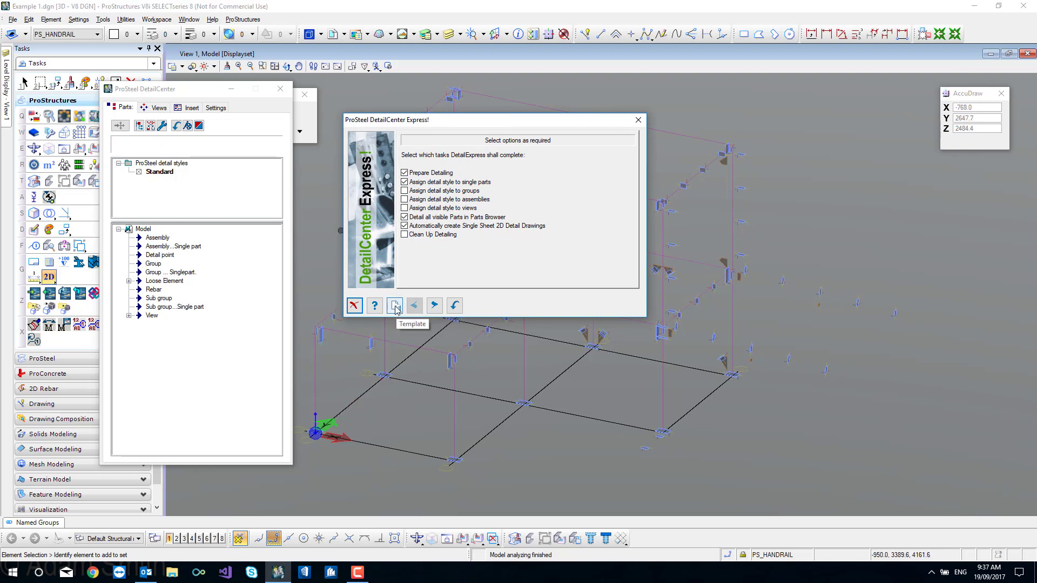
{"action": "left_click_drag", "start_coordinate": [427, 148], "coordinate": [664, 121]}
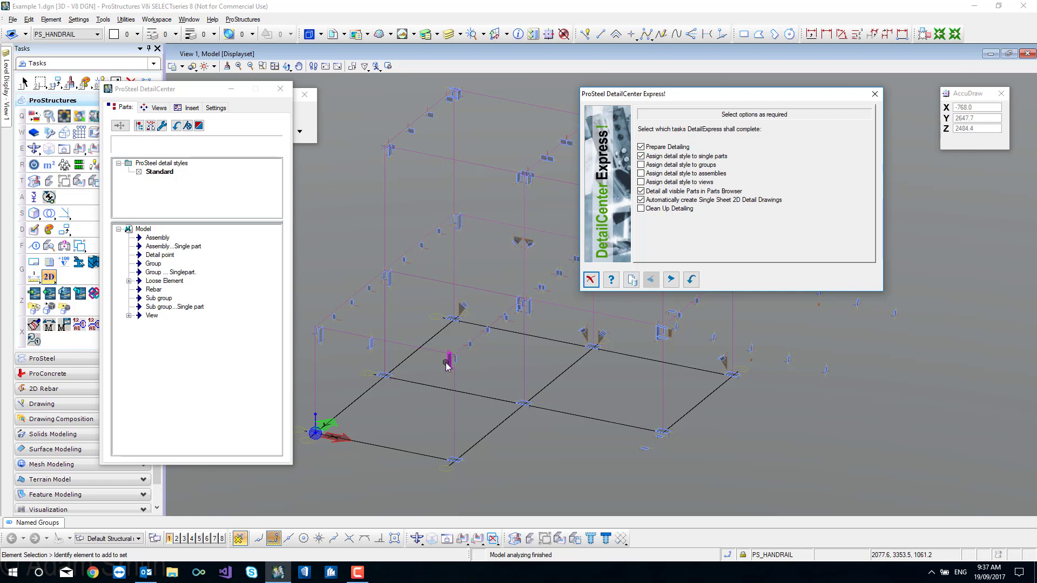
{"action": "left_click", "coordinate": [630, 279]}
{"action": "left_click_drag", "start_coordinate": [150, 63], "coordinate": [479, 105]}
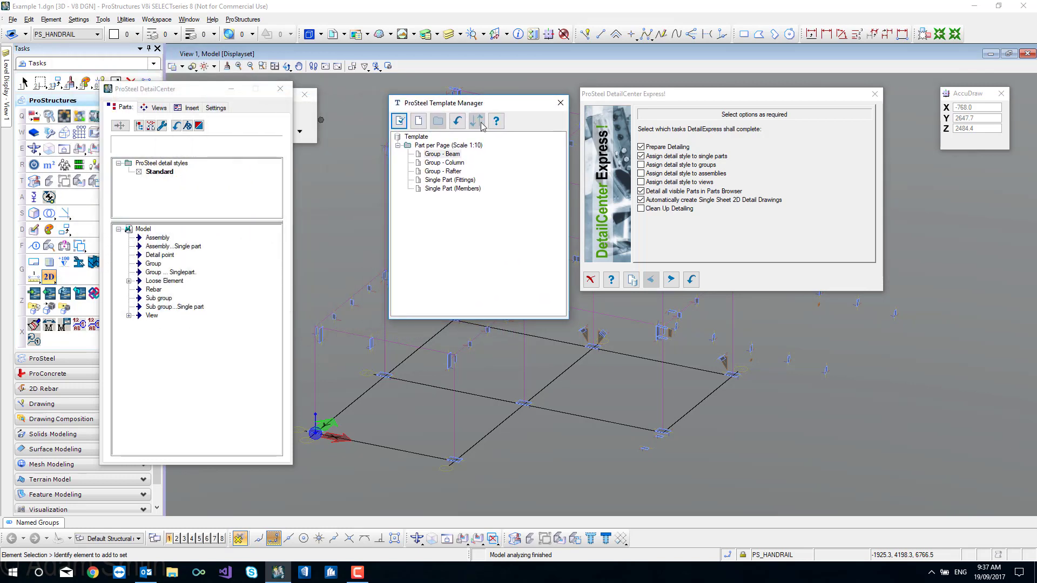
{"action": "left_click", "coordinate": [448, 180]}
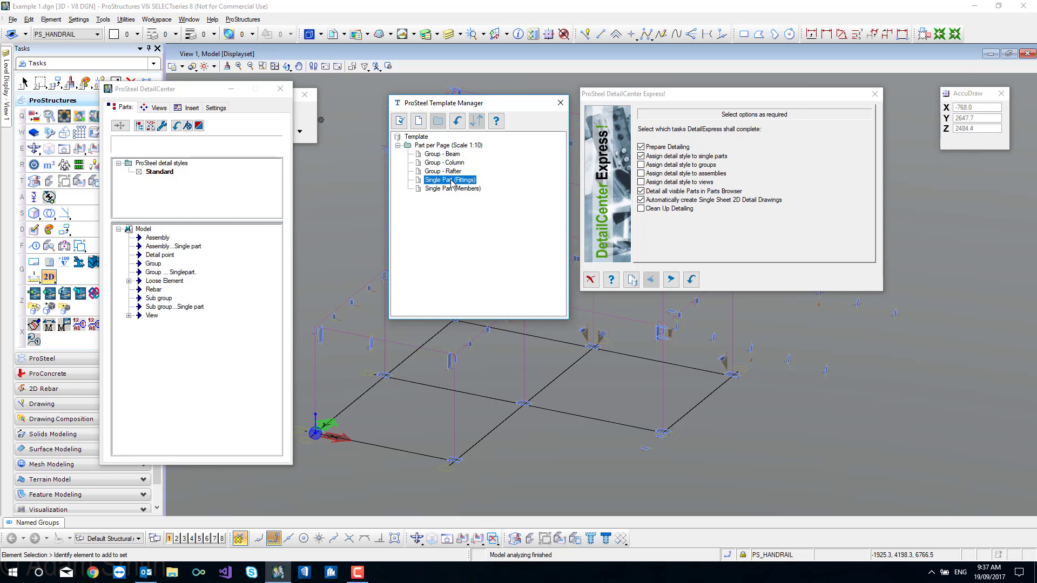
{"action": "double_click", "coordinate": [451, 181]}
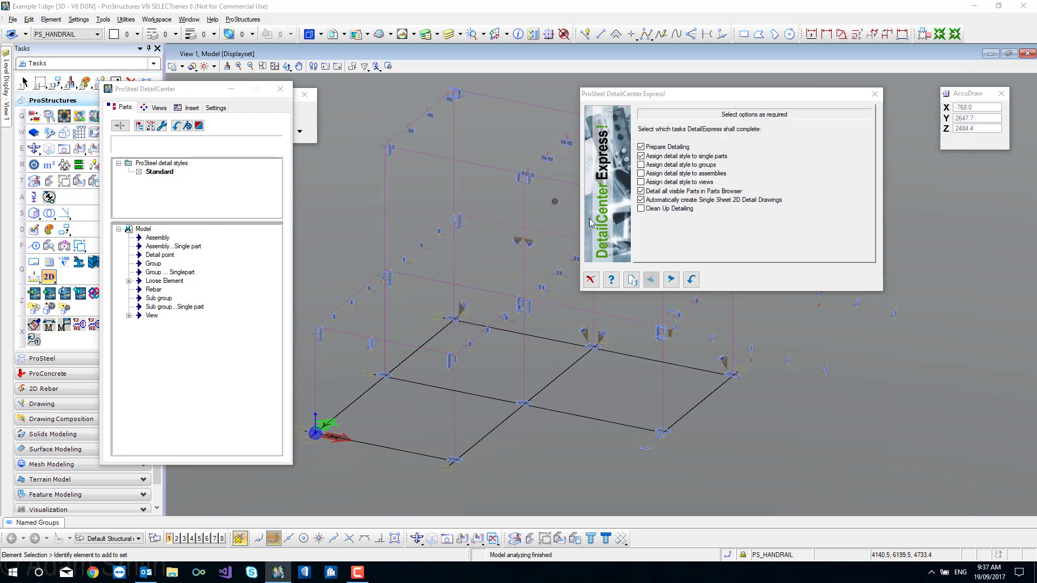
- Run DetailCenter Express for the fittings, suppressing the undo warning for the current session, and close it once processing ends
{"action": "left_click", "coordinate": [691, 280]}
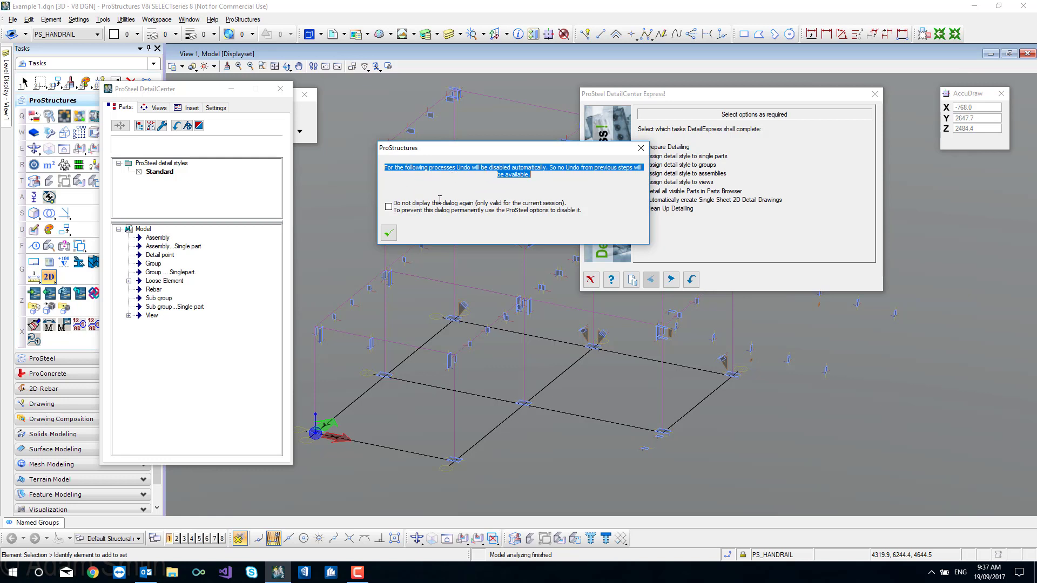
{"action": "left_click", "coordinate": [388, 207]}
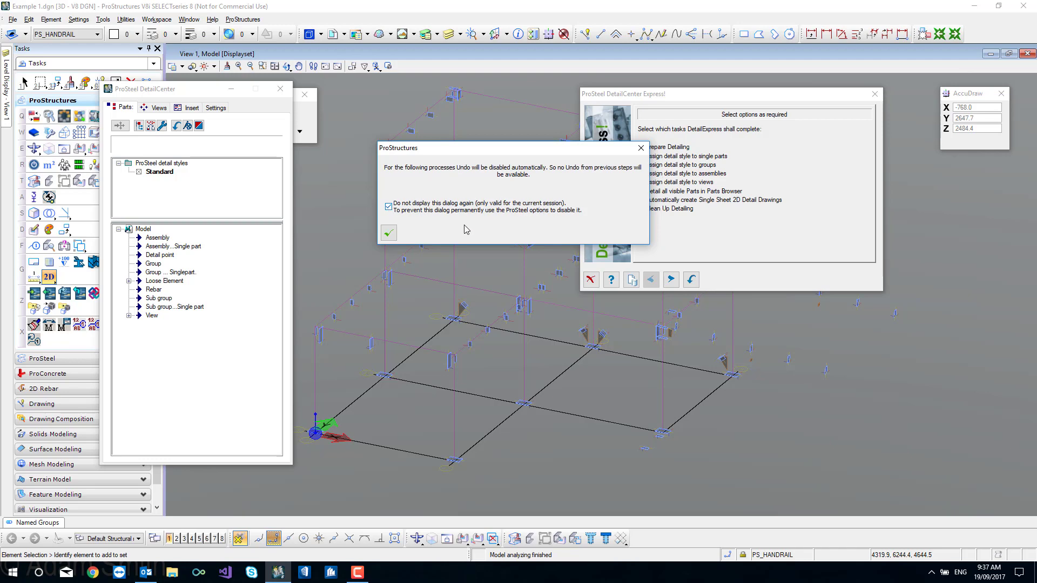
{"action": "left_click", "coordinate": [389, 232]}
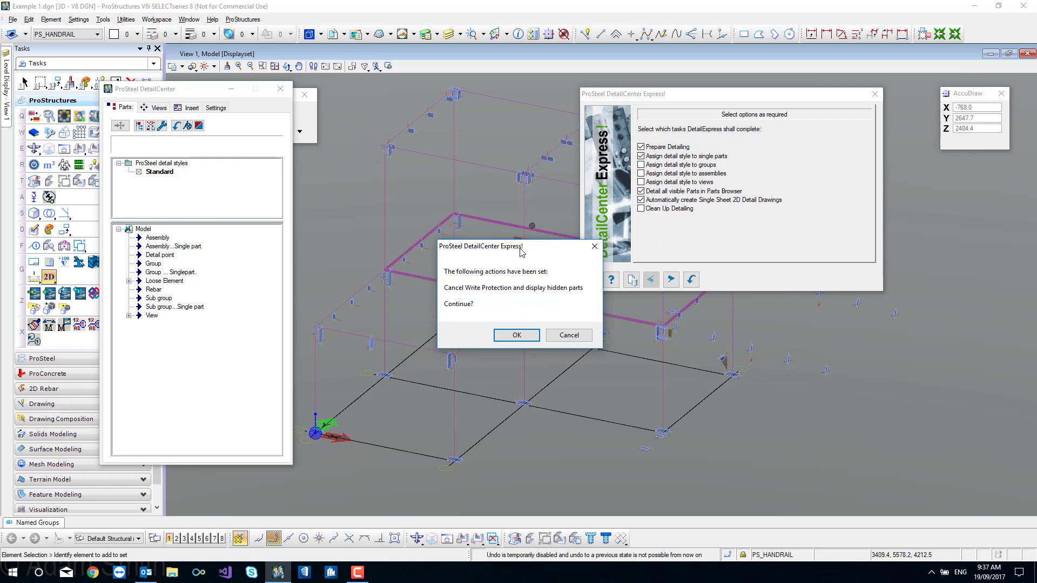
{"action": "left_click_drag", "start_coordinate": [519, 252], "coordinate": [477, 151]}
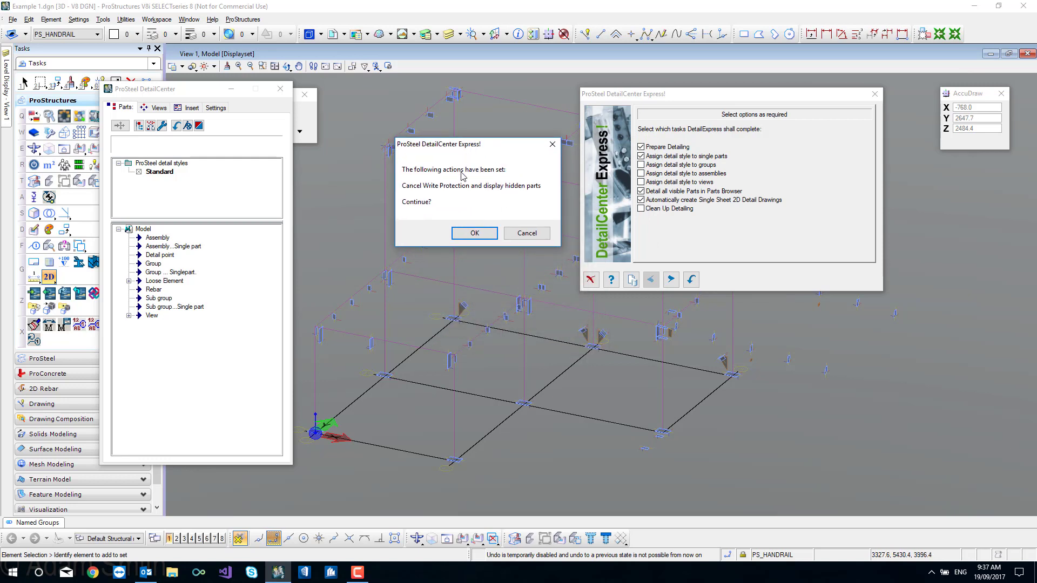
{"action": "left_click", "coordinate": [484, 233]}
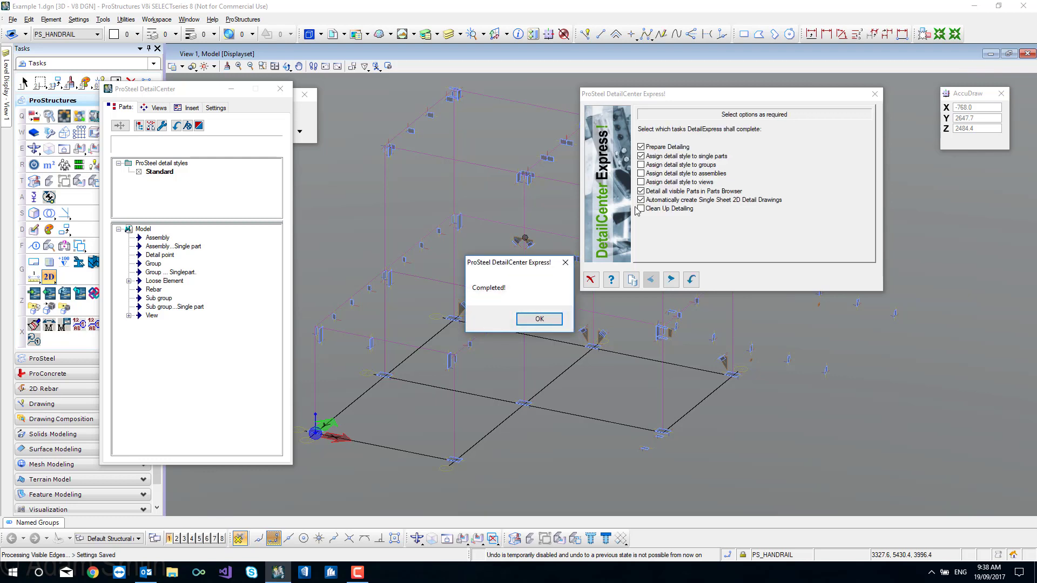
{"action": "left_click", "coordinate": [539, 319]}
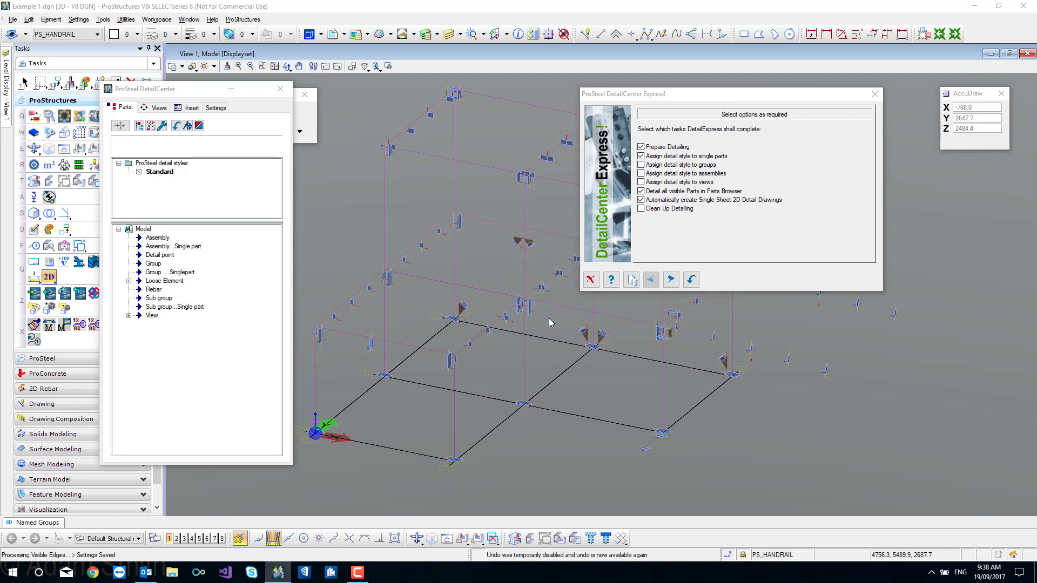
{"action": "left_click", "coordinate": [590, 281]}
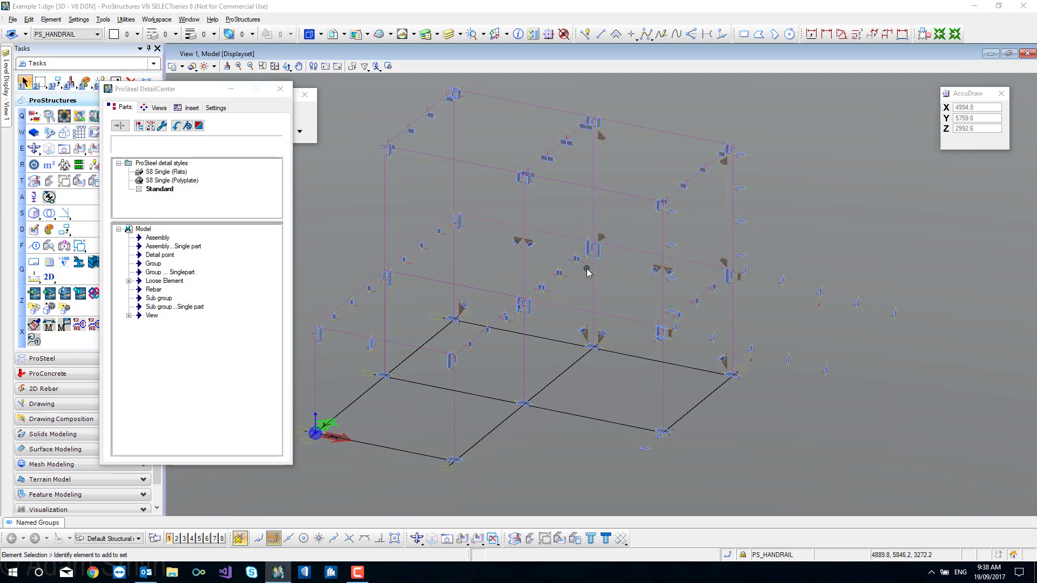
- Switch the displayed class from Fittings to Members and reload the DetailCenter parts from the drawing
{"action": "left_click", "coordinate": [29, 164]}
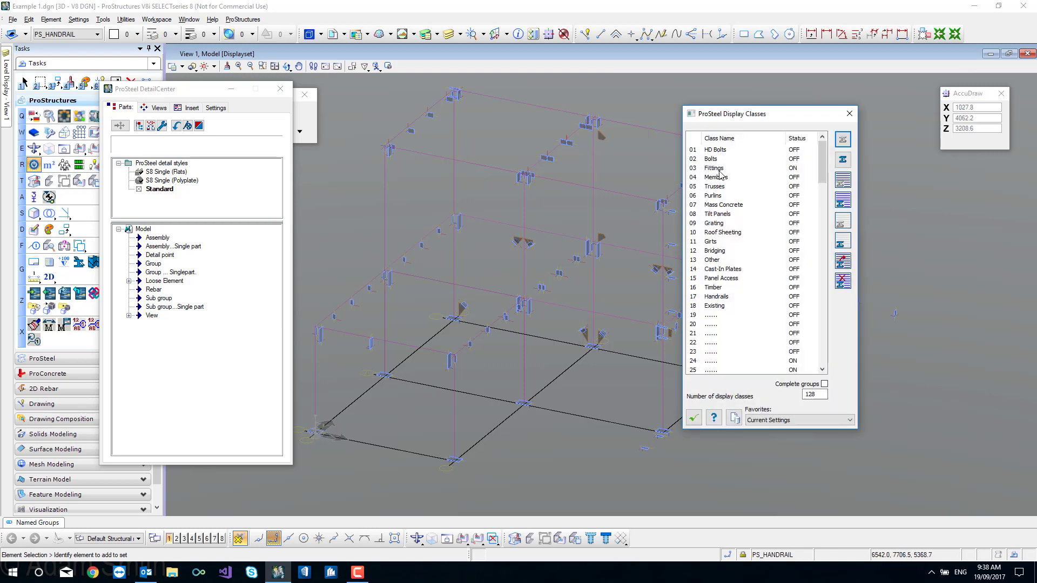
{"action": "left_click", "coordinate": [716, 168]}
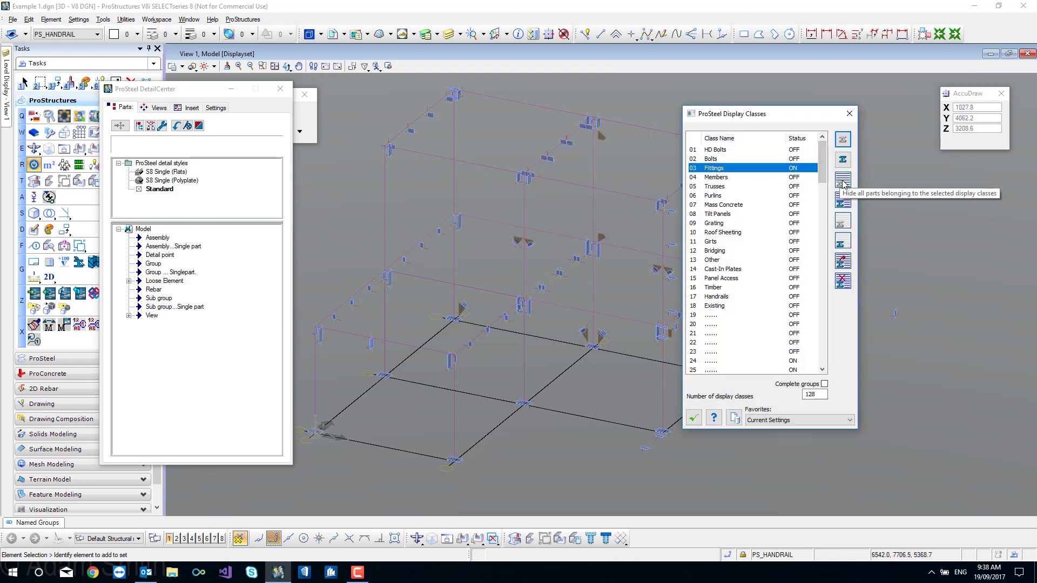
{"action": "left_click", "coordinate": [843, 184]}
{"action": "left_click", "coordinate": [794, 179]}
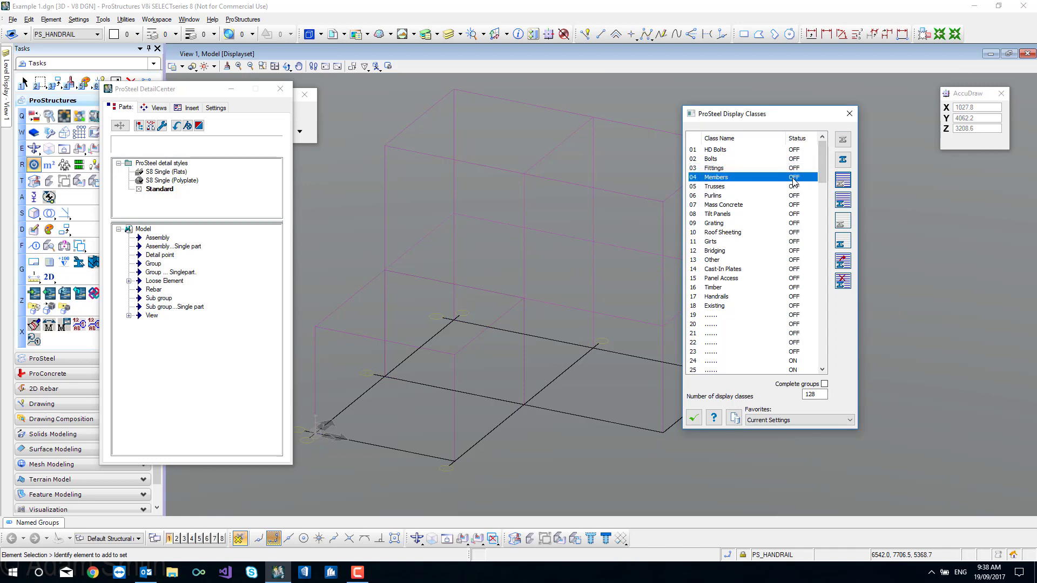
{"action": "left_click", "coordinate": [843, 202]}
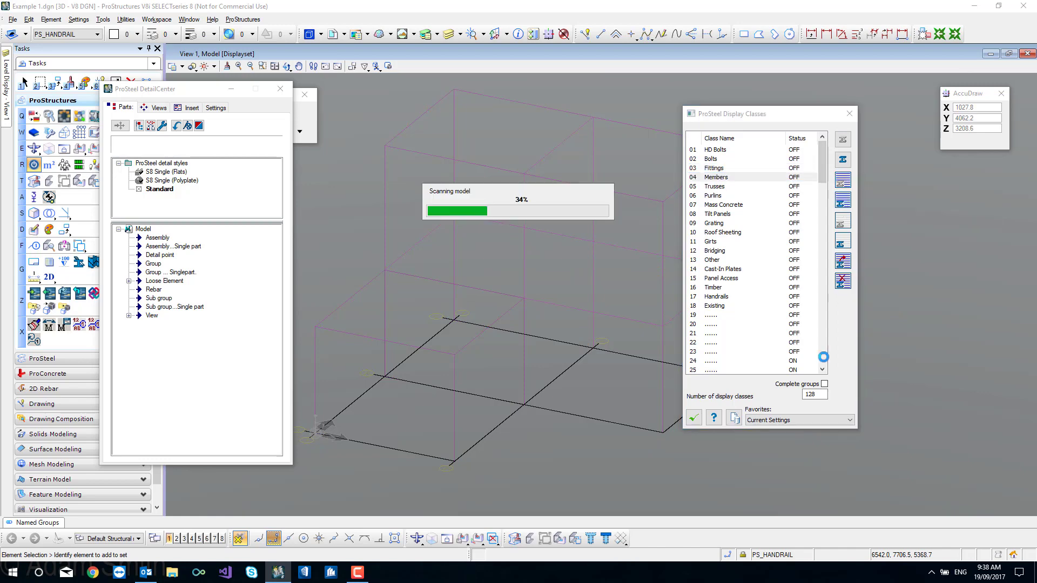
{"action": "left_click", "coordinate": [694, 417]}
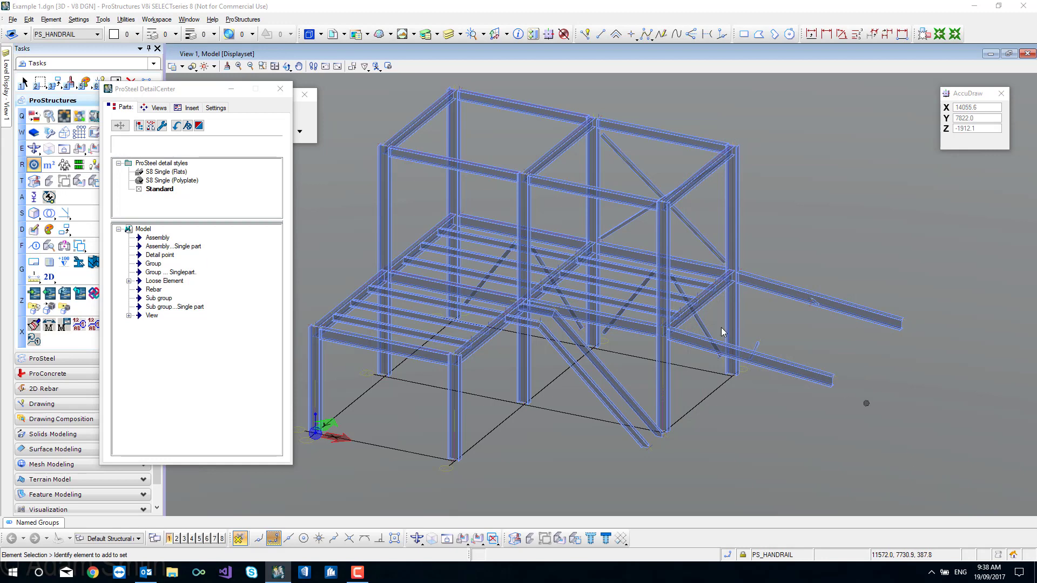
{"action": "left_click", "coordinate": [176, 128]}
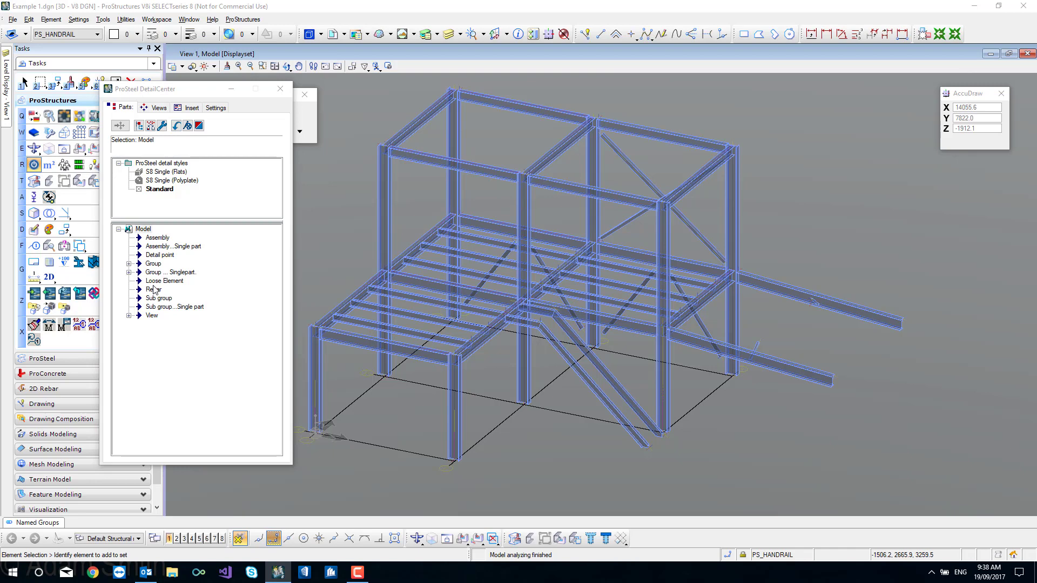
- Load the Single Part (Members) template in DetailCenter Express and run the single-sheet detailing of the members
{"action": "left_click", "coordinate": [199, 125]}
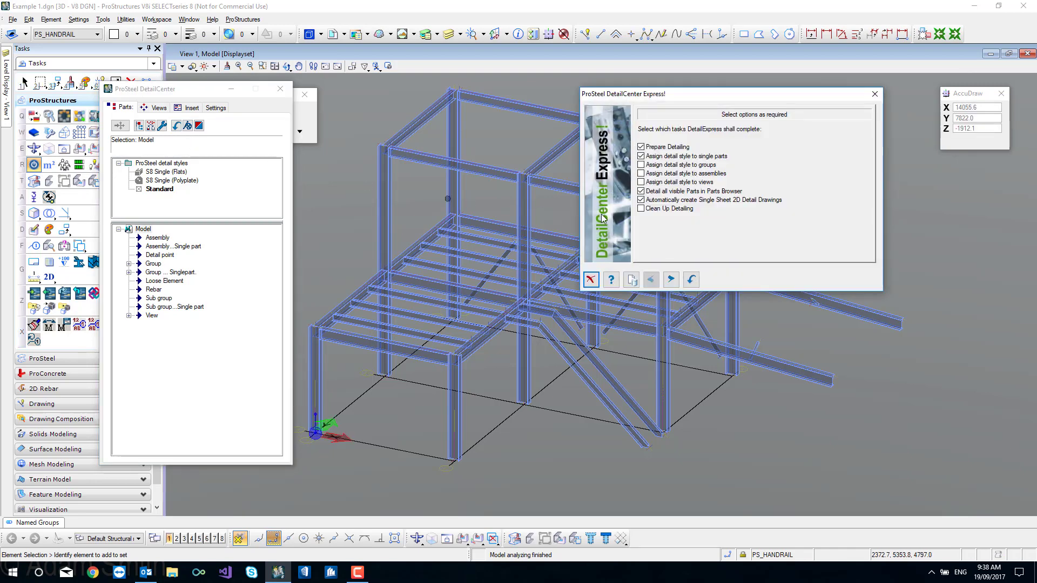
{"action": "left_click", "coordinate": [632, 279]}
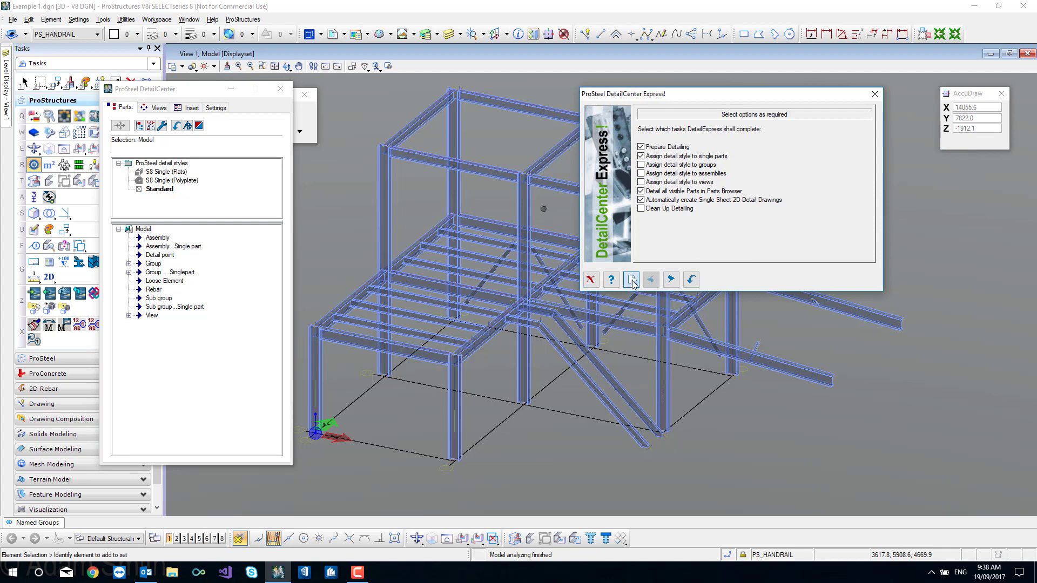
{"action": "left_click", "coordinate": [399, 120]}
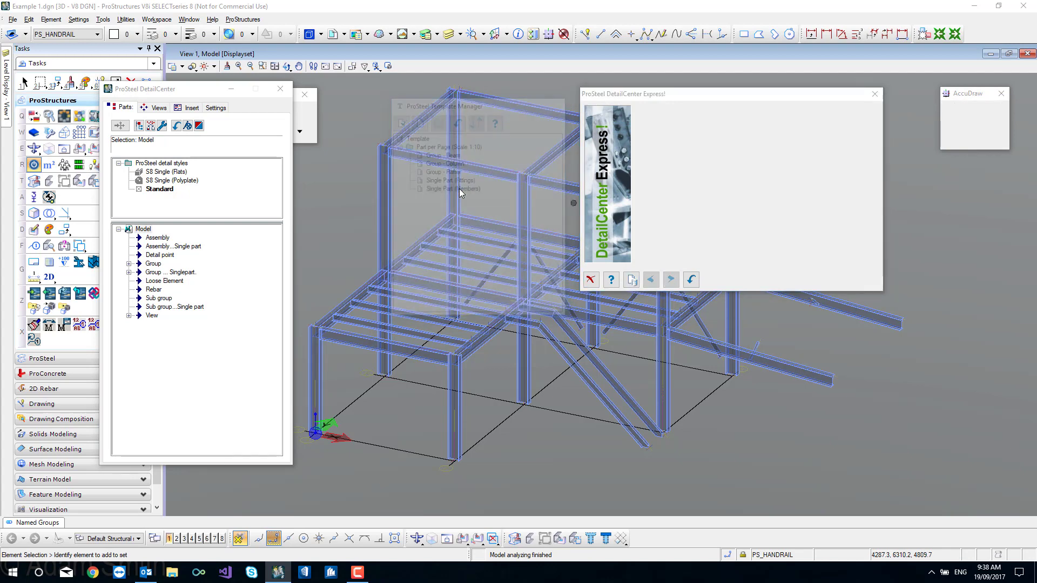
{"action": "left_click", "coordinate": [692, 279]}
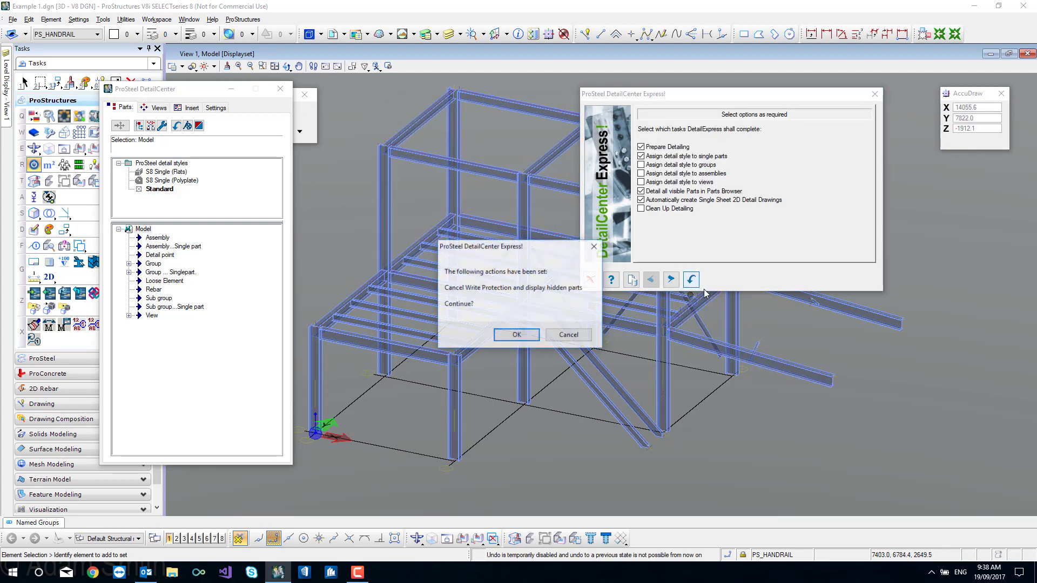
{"action": "left_click", "coordinate": [517, 335]}
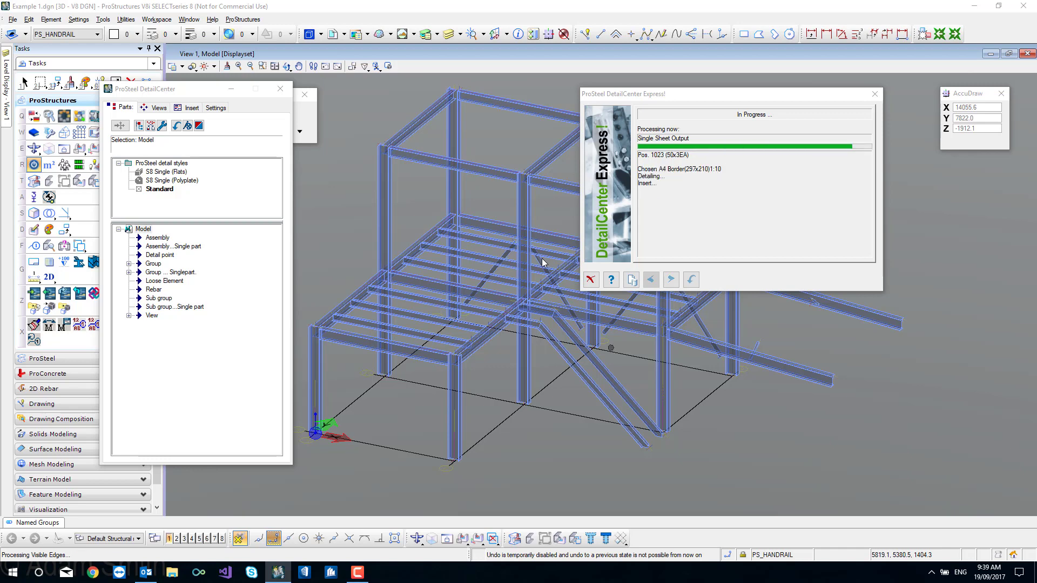
{"action": "left_click", "coordinate": [539, 320]}
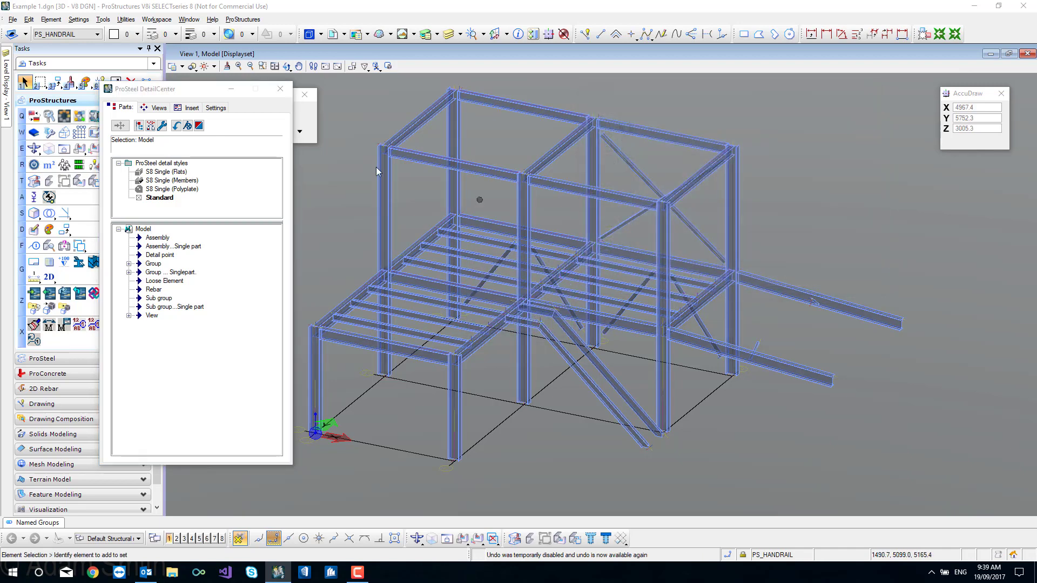
- Switch the displayed classes from Members to Purlins and Girts and reload the DetailCenter parts from the drawing
{"action": "left_click", "coordinate": [33, 165]}
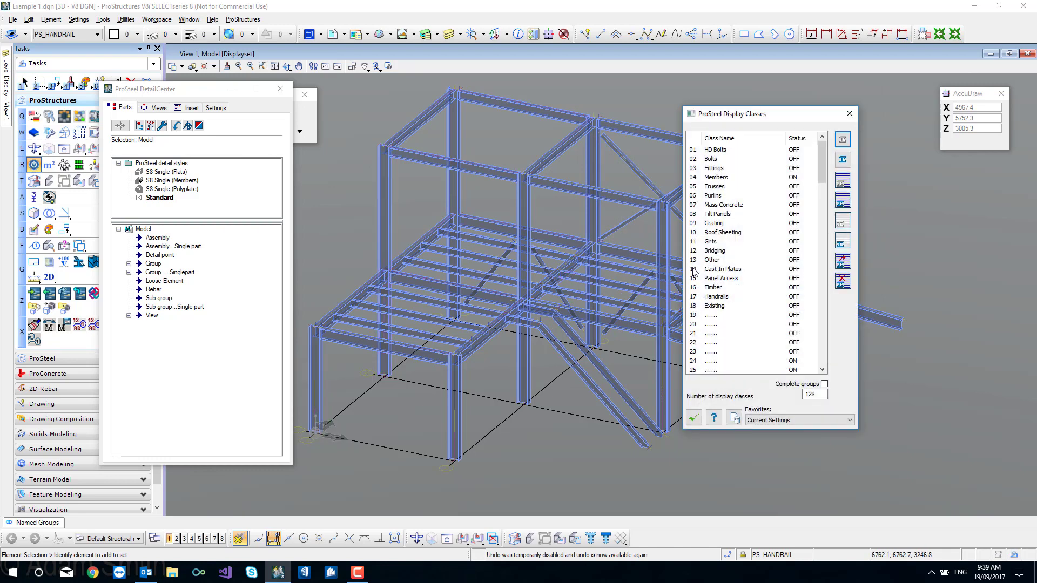
{"action": "left_click", "coordinate": [797, 177]}
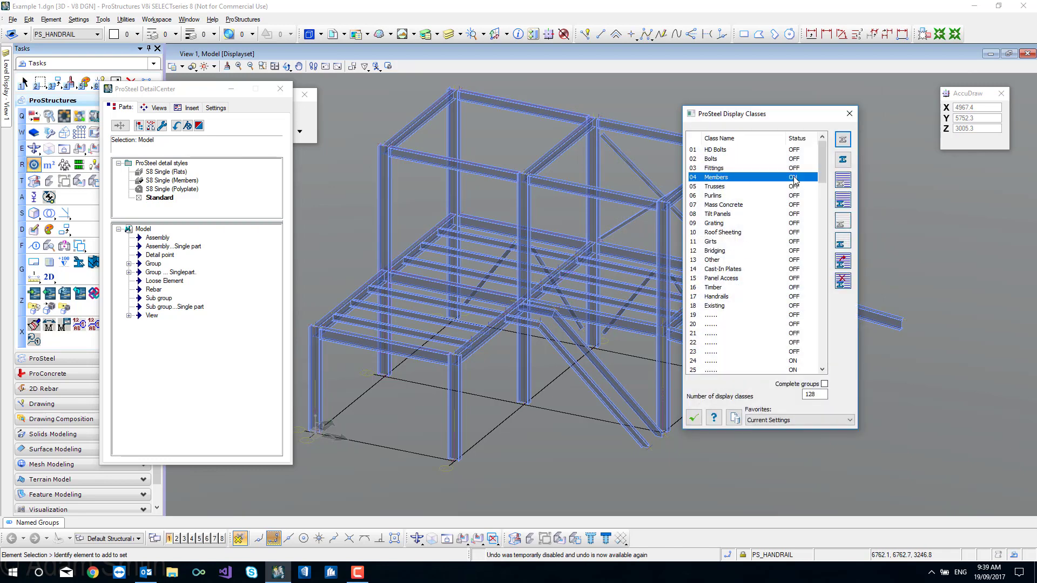
{"action": "left_click", "coordinate": [843, 183]}
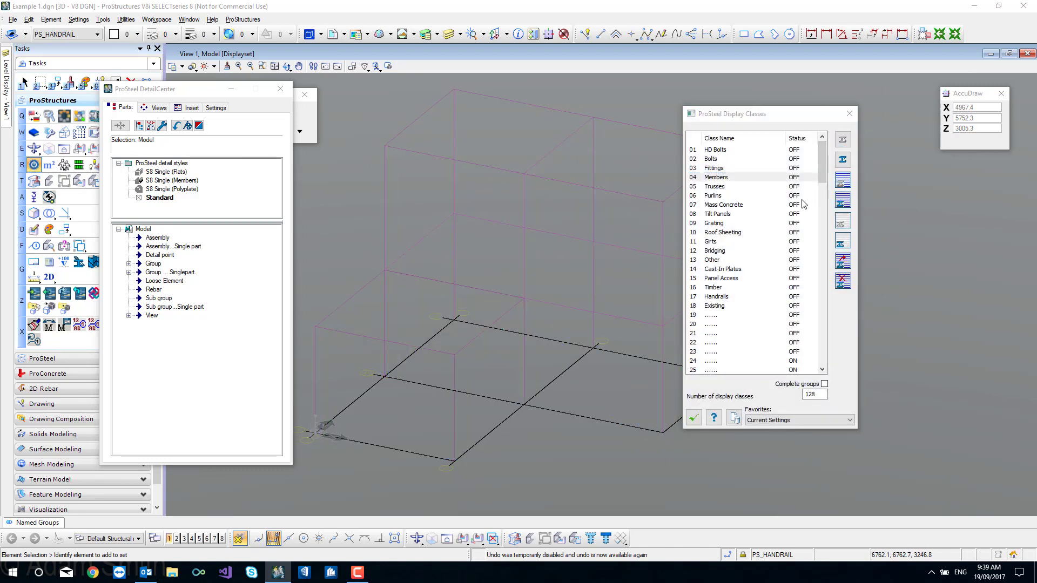
{"action": "left_click", "coordinate": [795, 197]}
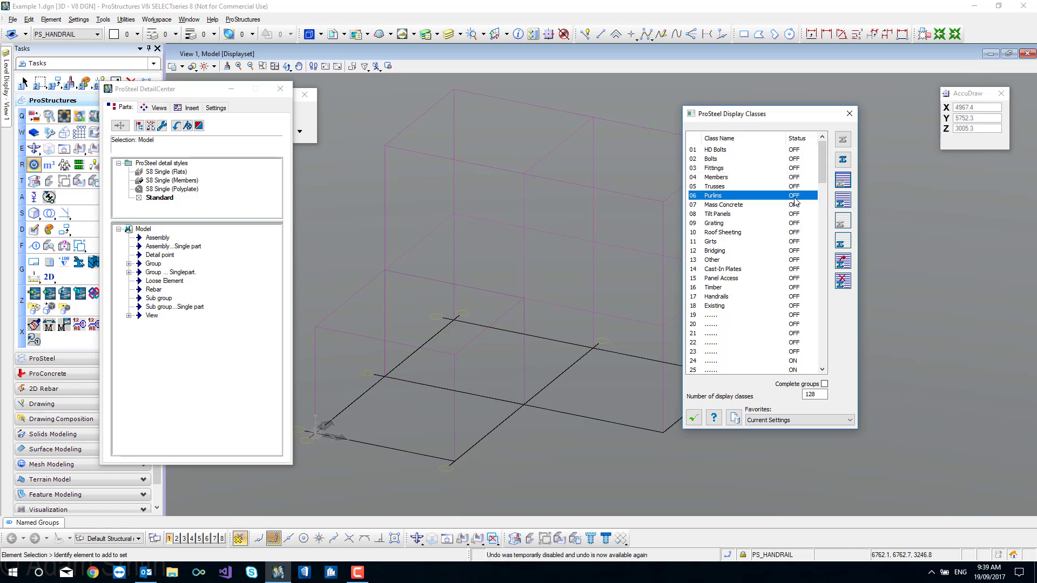
{"action": "left_click", "coordinate": [798, 244], "text": "ctrl"}
{"action": "left_click", "coordinate": [844, 203]}
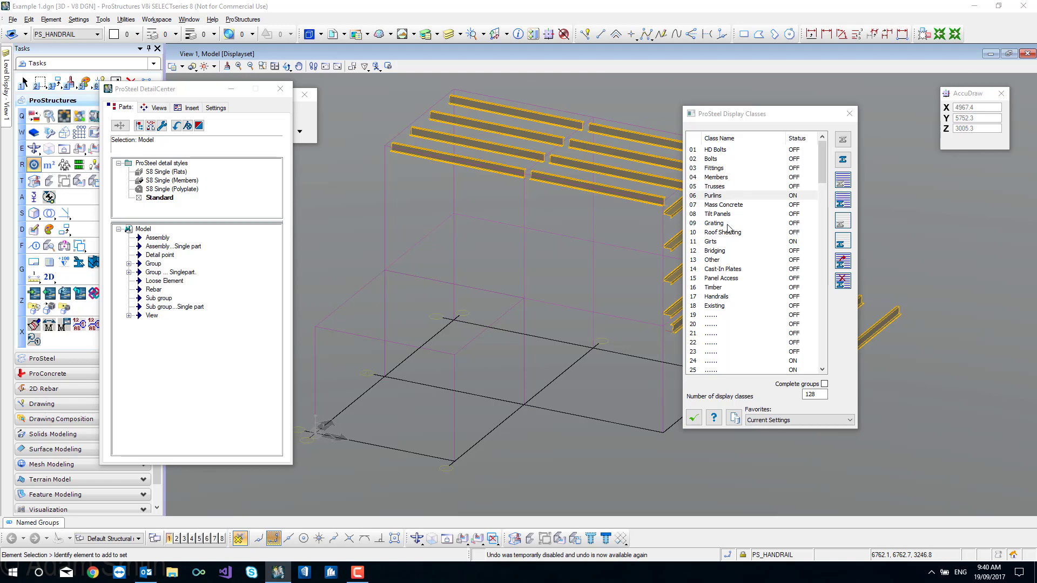
{"action": "left_click", "coordinate": [695, 419]}
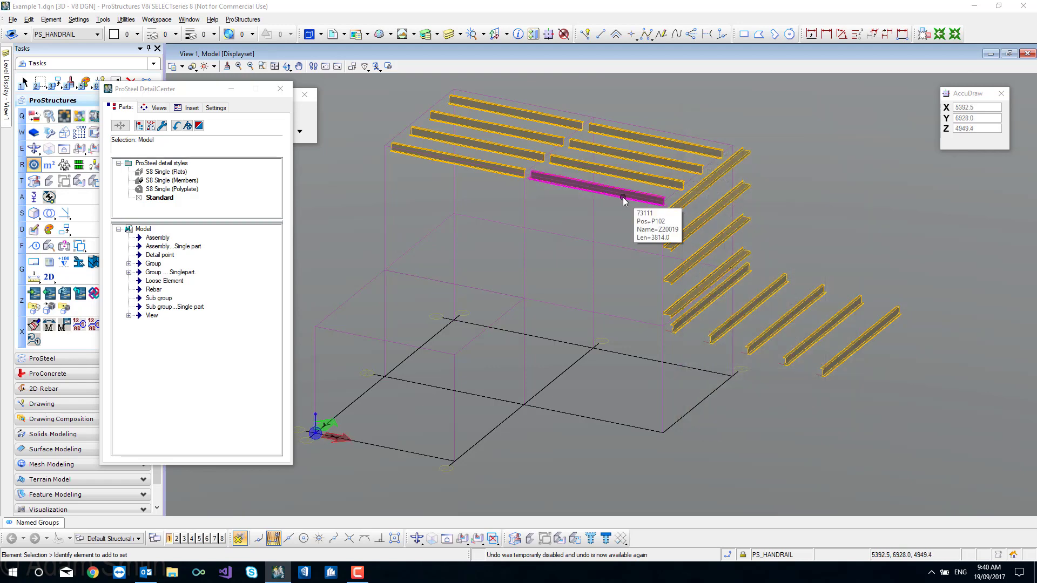
{"action": "left_click", "coordinate": [177, 127]}
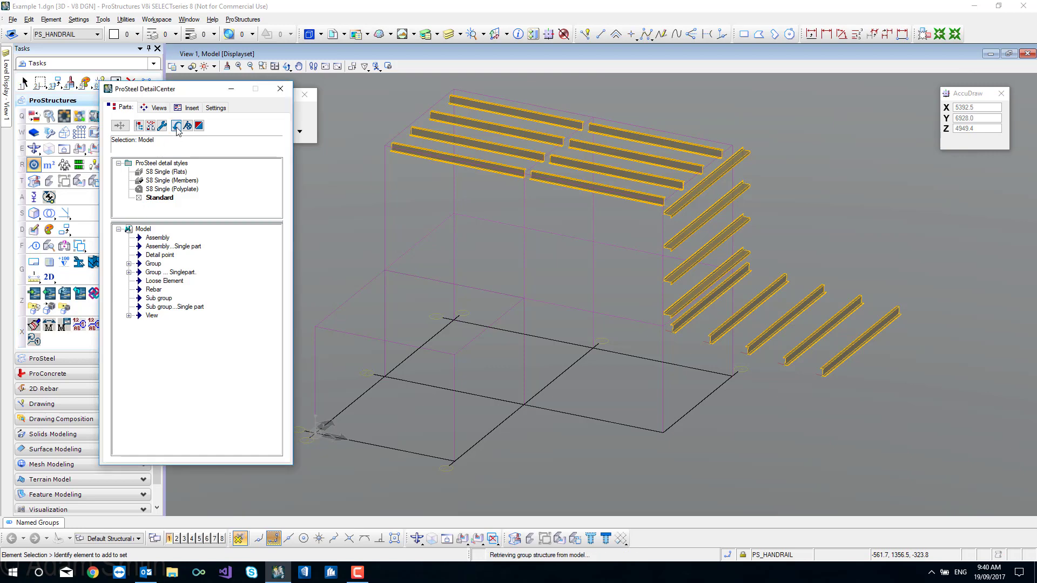
- Load the Single Part (Members) template in DetailCenter Express, run the single-sheet detailing of the purlins and girts, and close it
{"action": "left_click", "coordinate": [188, 126]}
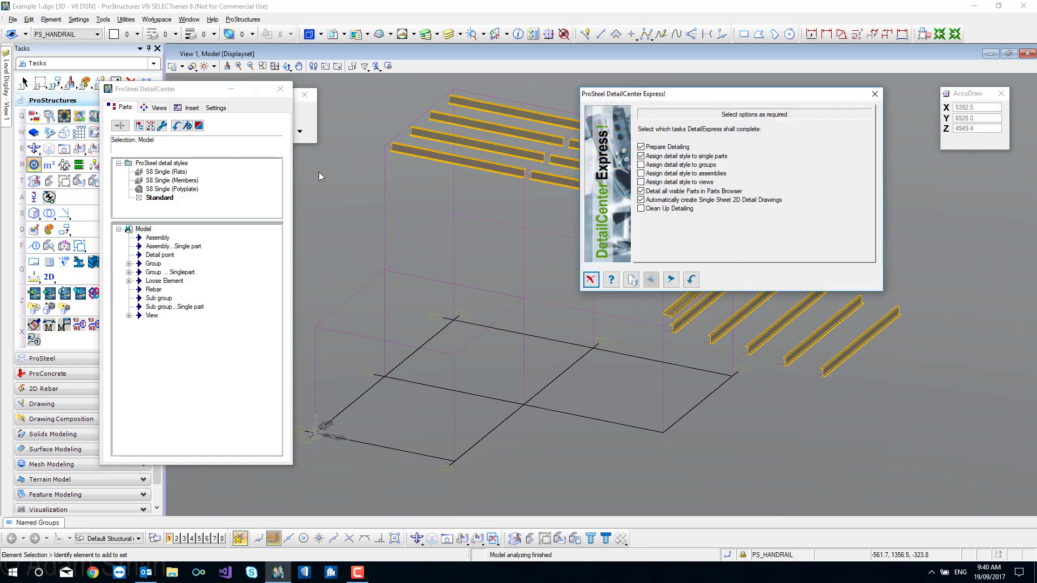
{"action": "left_click", "coordinate": [638, 281]}
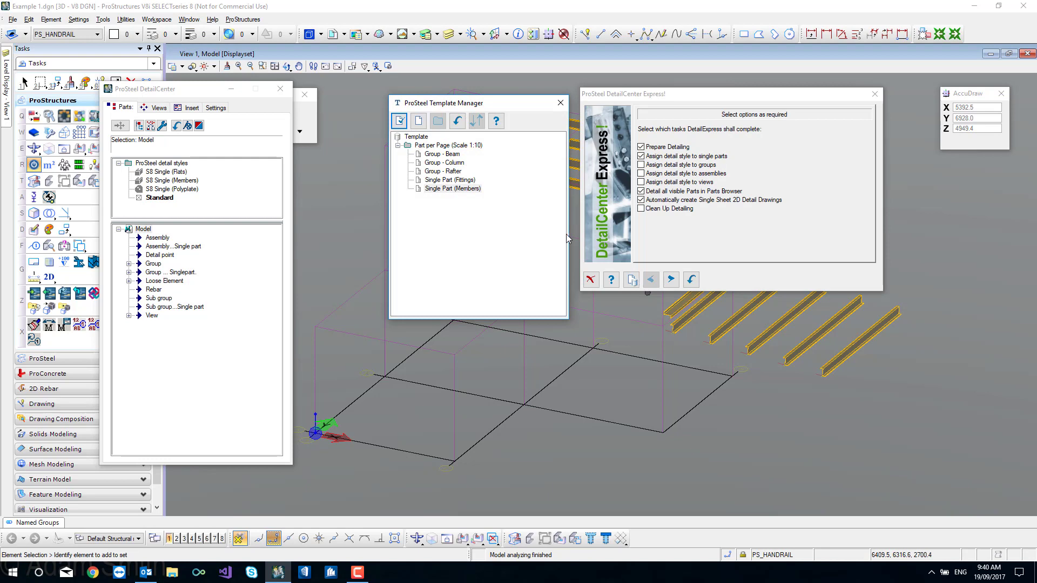
{"action": "double_click", "coordinate": [459, 189]}
{"action": "left_click", "coordinate": [690, 280]}
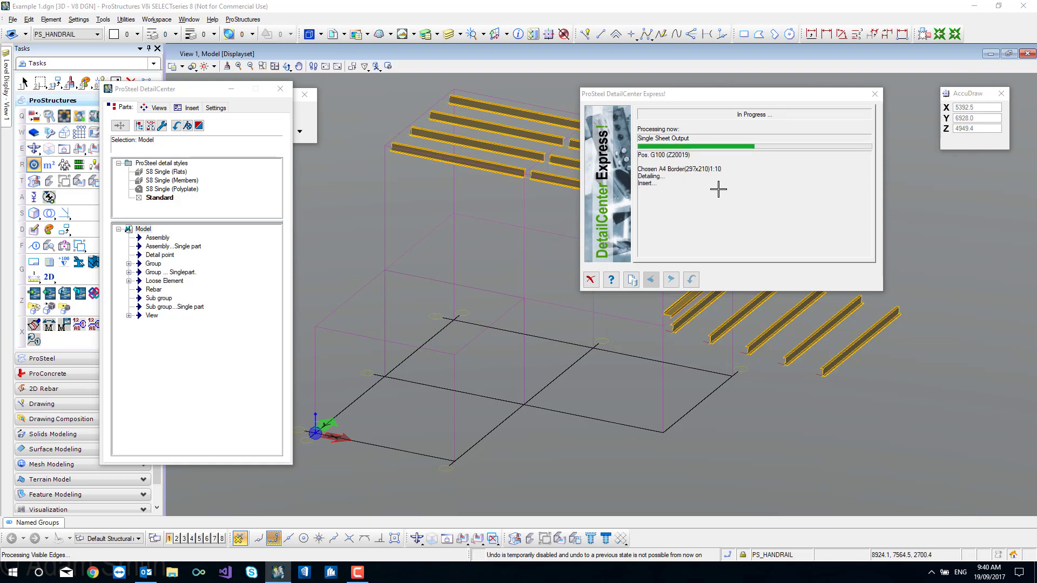
{"action": "left_click", "coordinate": [542, 319]}
{"action": "left_click", "coordinate": [590, 279]}
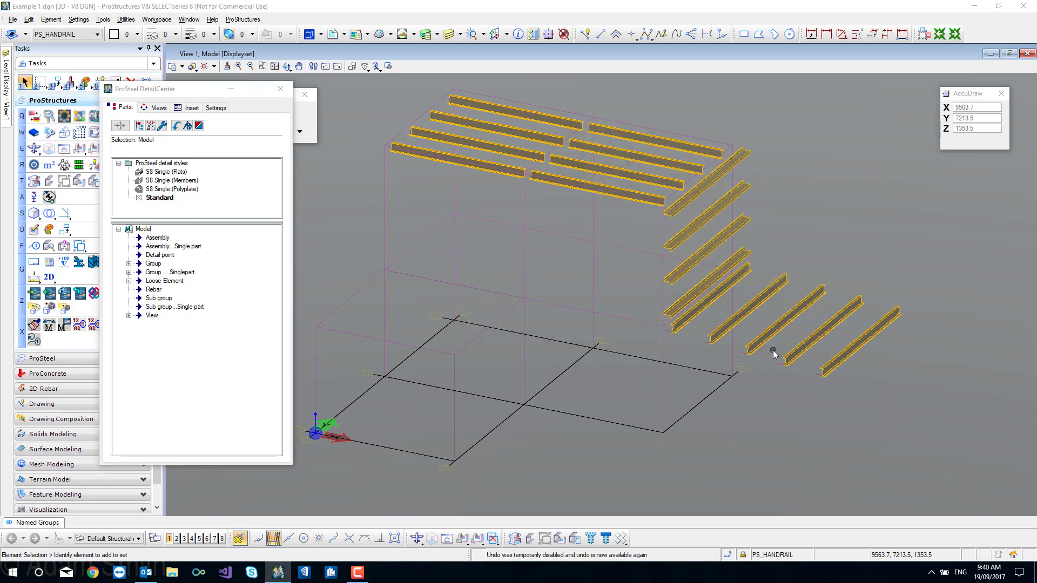
- Turn off the Purlins and Girts display classes
{"action": "left_click", "coordinate": [34, 165]}
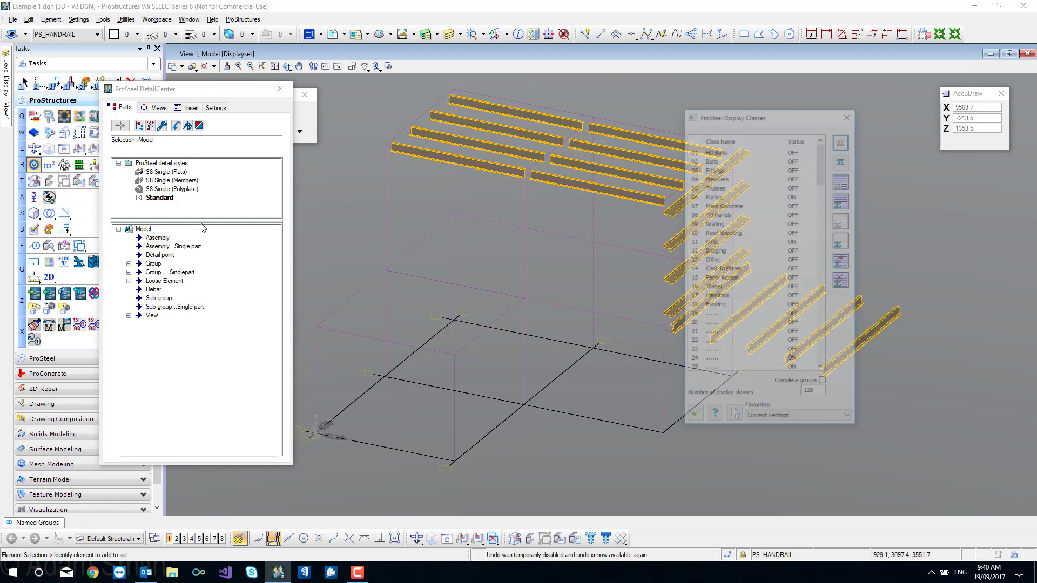
{"action": "left_click", "coordinate": [720, 244]}
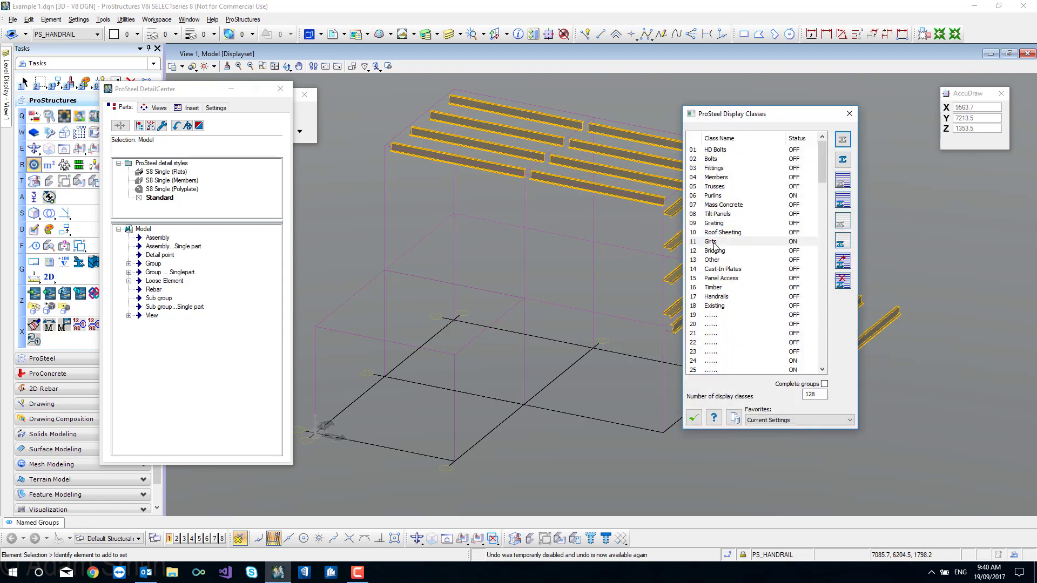
{"action": "left_click", "coordinate": [713, 196], "text": "ctrl"}
{"action": "left_click", "coordinate": [842, 180]}
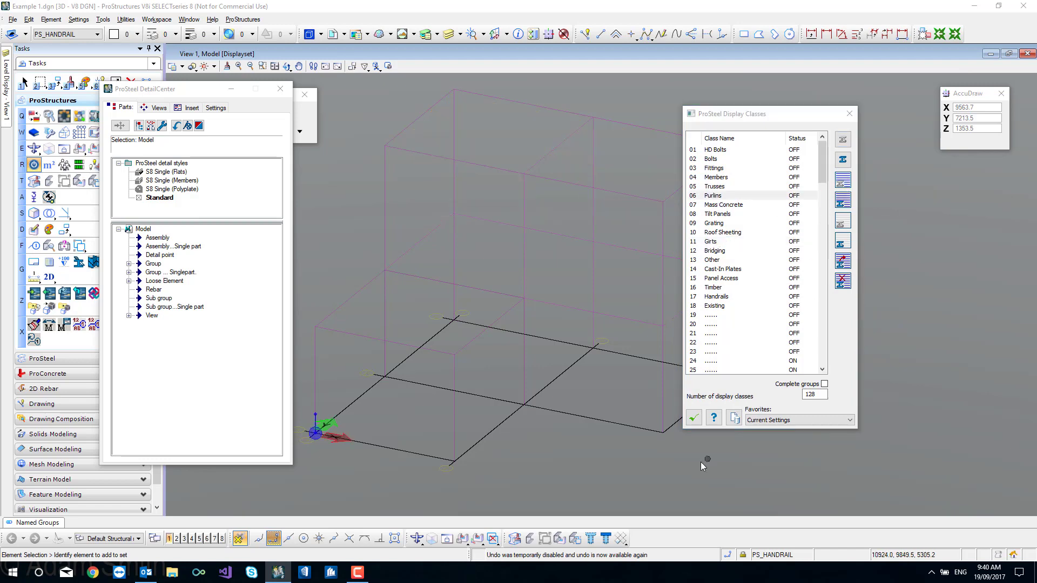
{"action": "left_click", "coordinate": [694, 418]}
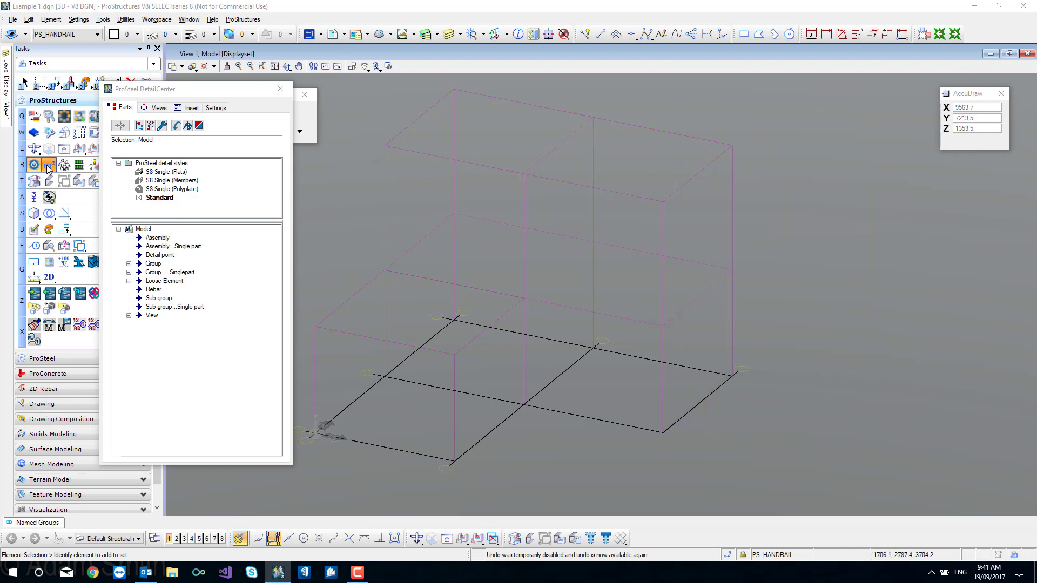
- Turn off all the listed area classes and display only the Beams area class with its complete groups
{"action": "left_click", "coordinate": [49, 165]}
{"action": "left_click_drag", "start_coordinate": [859, 139], "coordinate": [837, 106]}
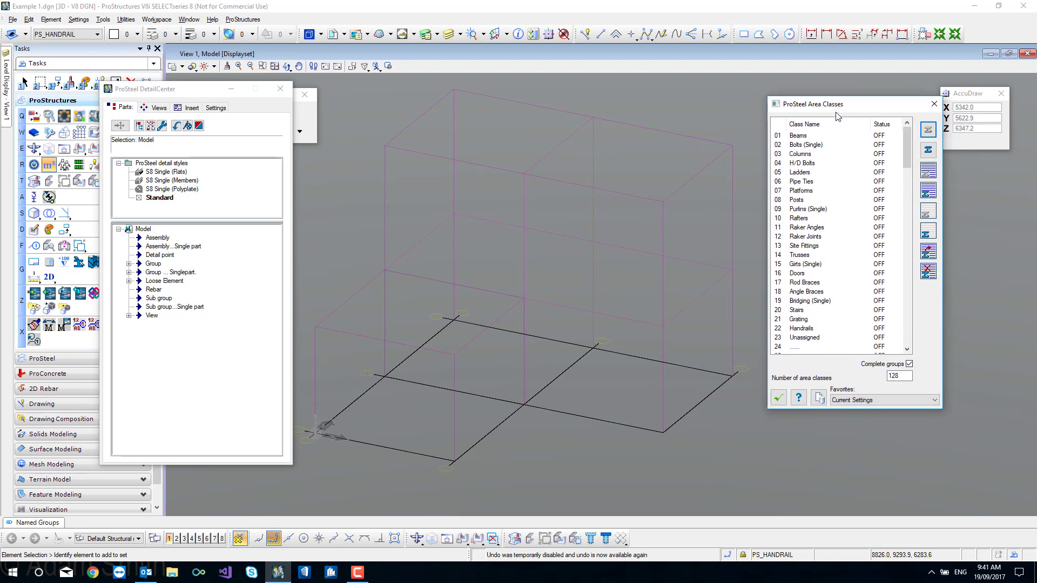
{"action": "left_click", "coordinate": [799, 139]}
{"action": "left_click", "coordinate": [807, 348], "text": "shift"}
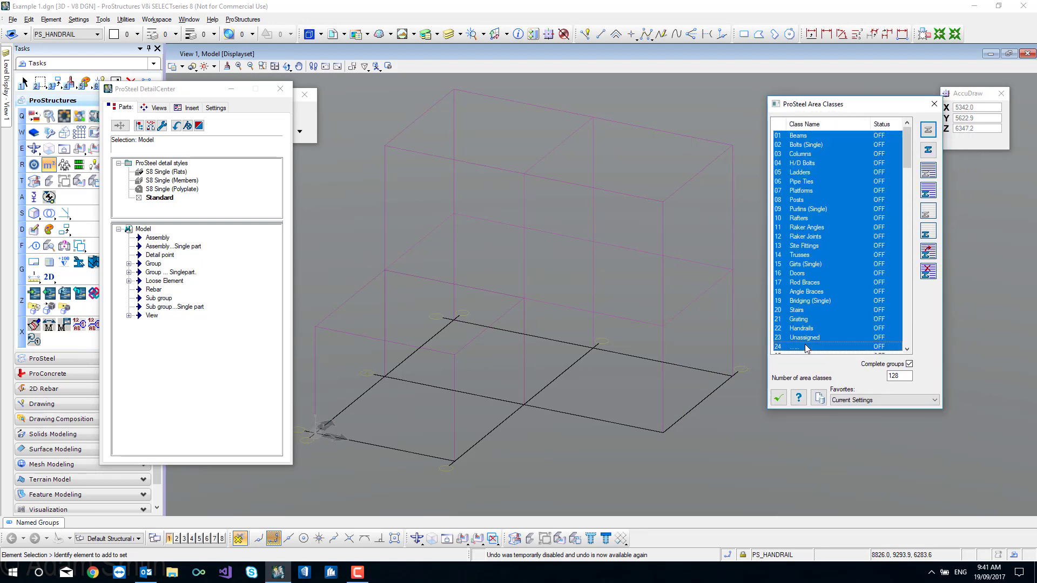
{"action": "left_click", "coordinate": [927, 173]}
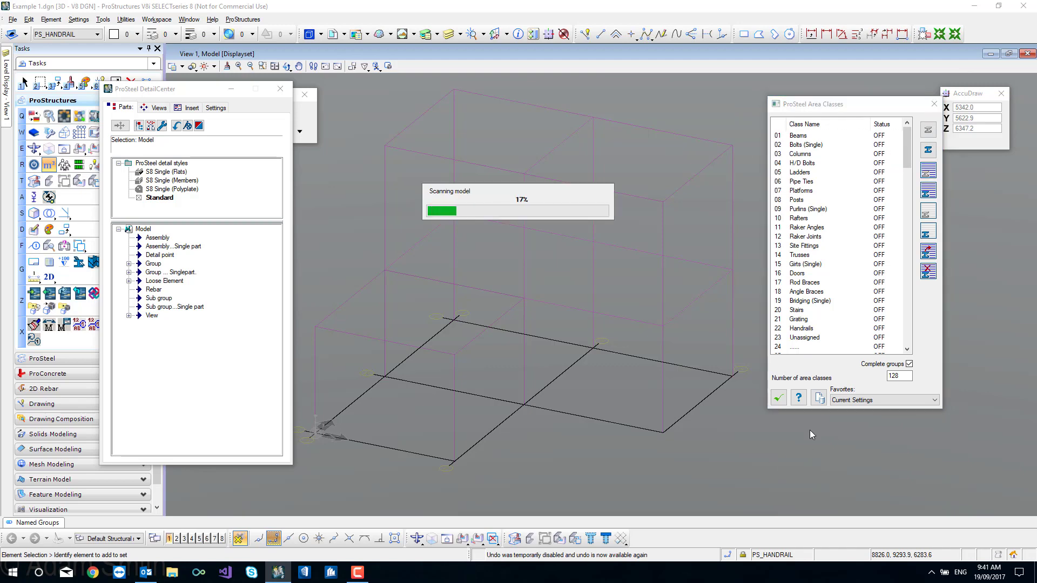
{"action": "left_click", "coordinate": [778, 398]}
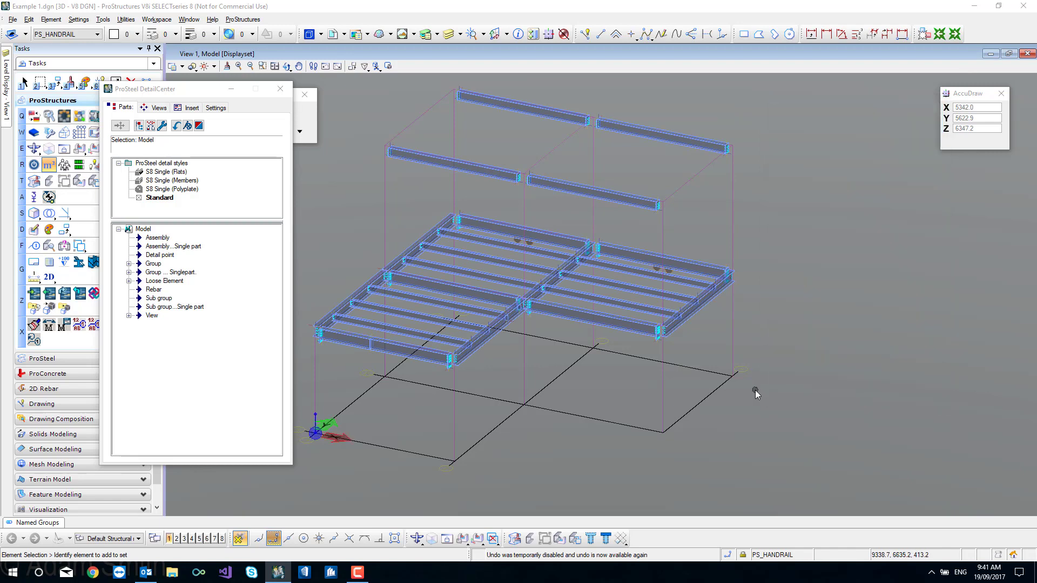
- Reload the DetailCenter parts for the displayed beams and load the Group - Beam template in DetailCenter Express
{"action": "left_click", "coordinate": [177, 127]}
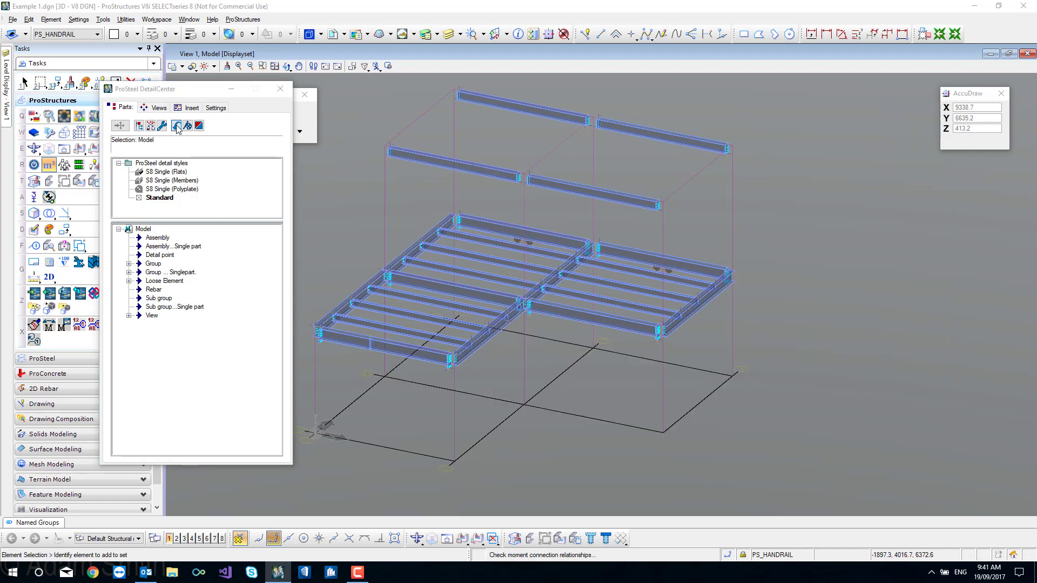
{"action": "left_click", "coordinate": [187, 126]}
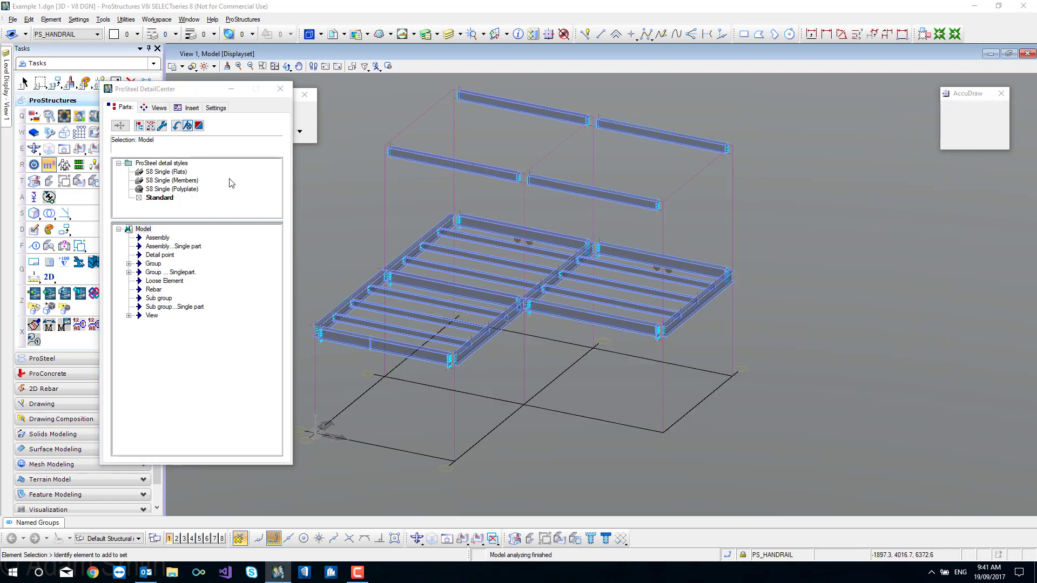
{"action": "left_click", "coordinate": [631, 279]}
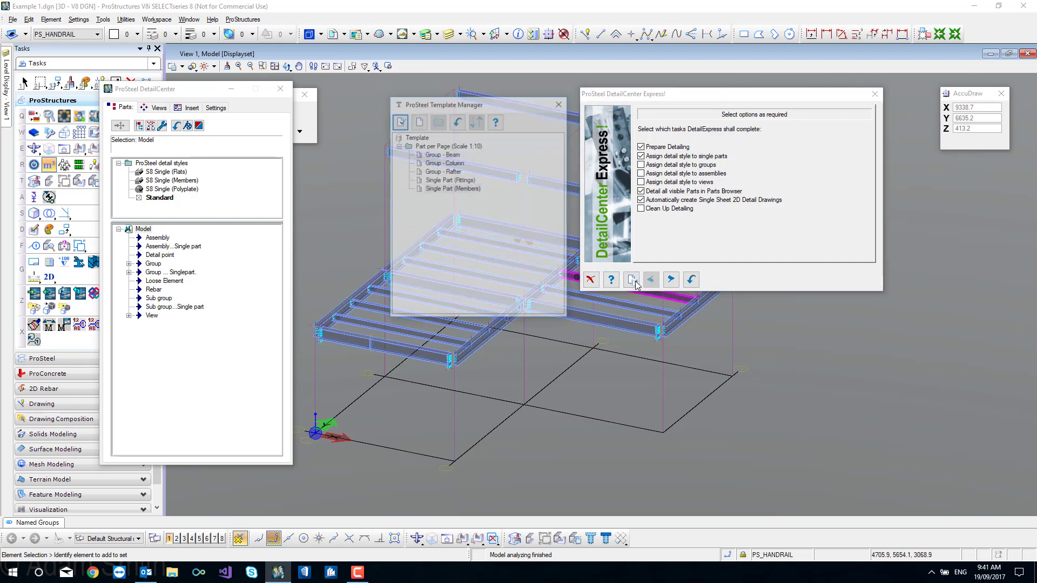
{"action": "double_click", "coordinate": [448, 155]}
- Run the single-sheet detailing of the beam groups, allowing write protection to be cancelled, and close DetailCenter Express and DetailCenter
{"action": "left_click", "coordinate": [671, 279]}
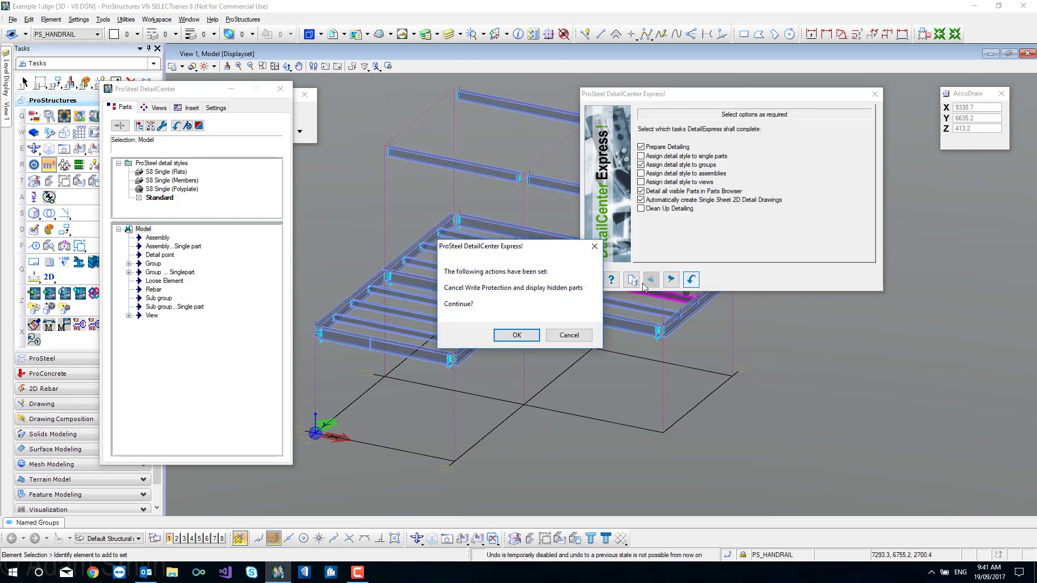
{"action": "left_click", "coordinate": [520, 335]}
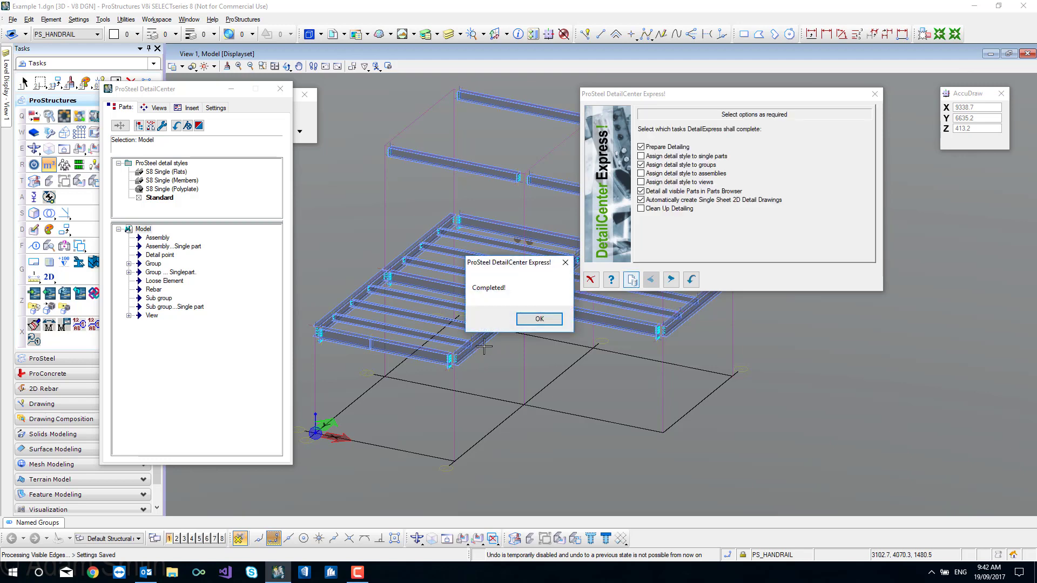
{"action": "left_click", "coordinate": [539, 319]}
{"action": "left_click", "coordinate": [590, 279]}
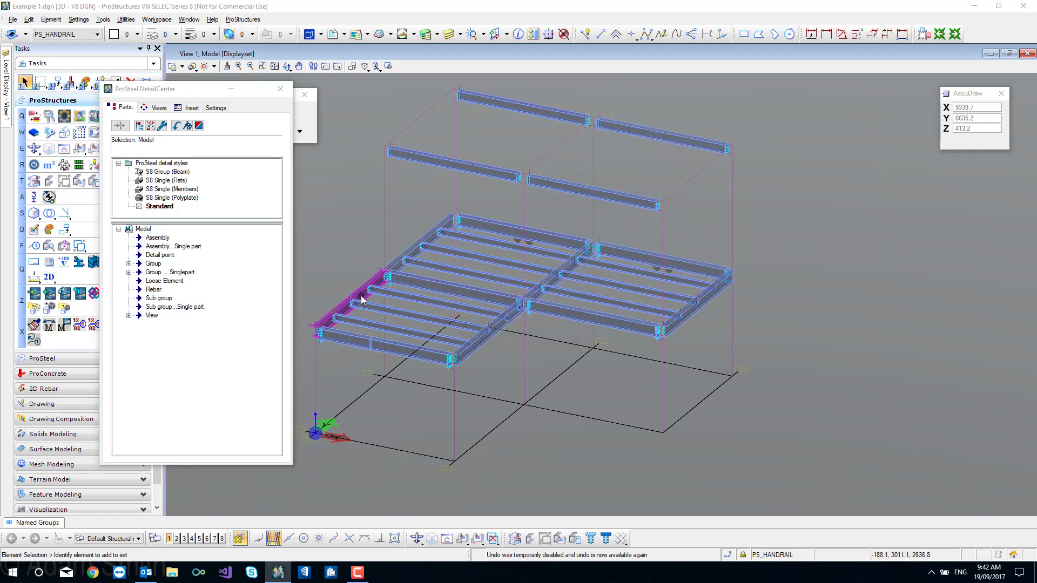
{"action": "left_click", "coordinate": [279, 90]}
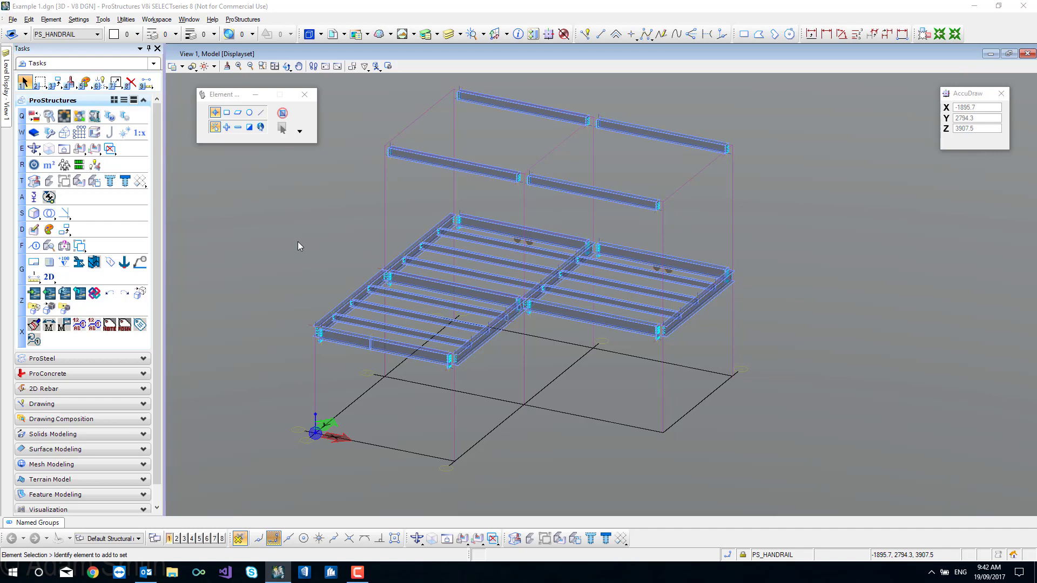
- Start opening a drawing and browse to C:\ProgramData\Bentley\ProStructures V8i S8\WorkSpace\ProStructures\Detail, placing the Open dialog over the model view
{"action": "key", "text": "ctrl+o"}
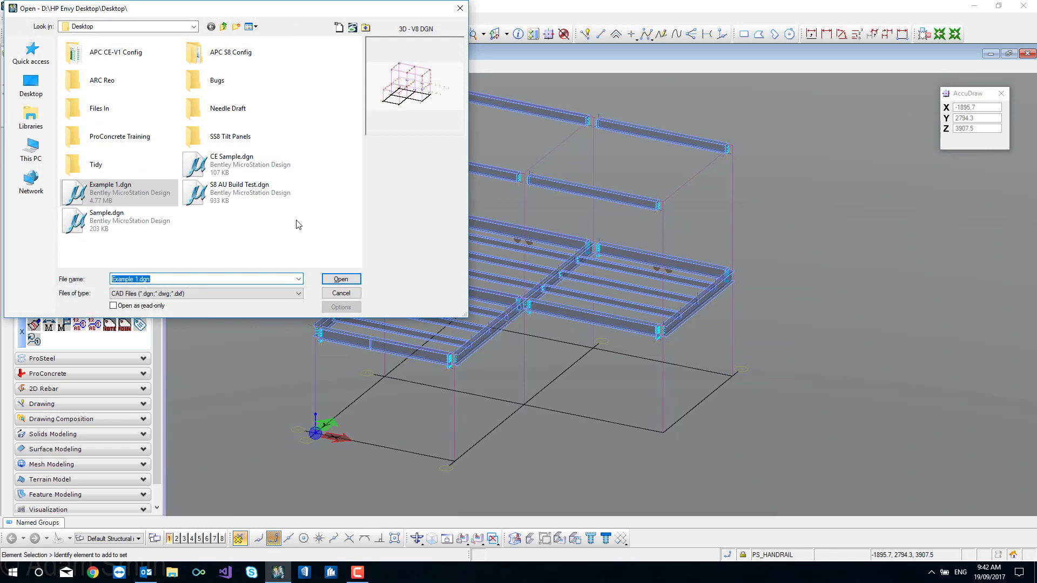
{"action": "left_click", "coordinate": [129, 27]}
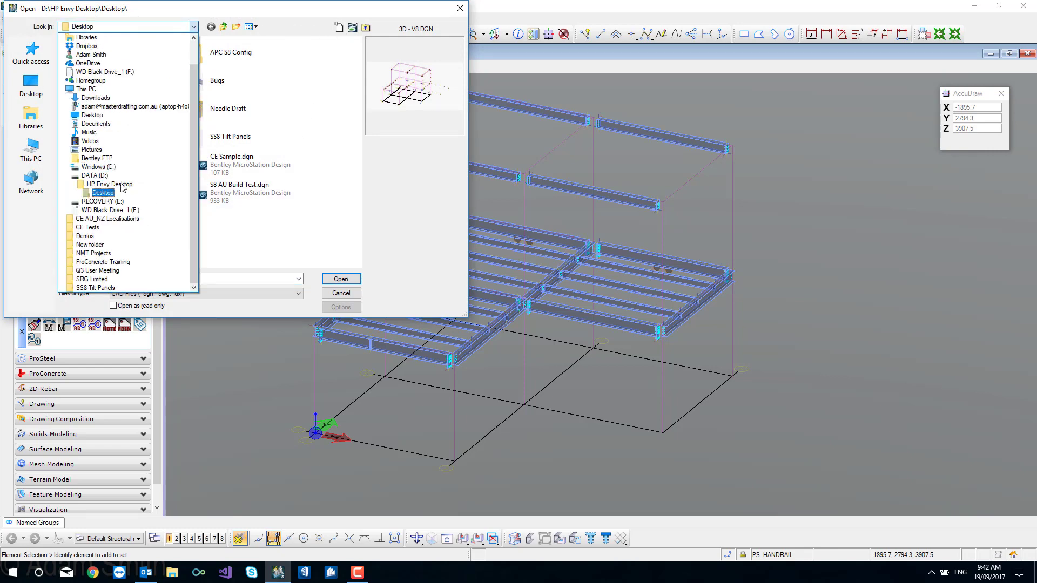
{"action": "left_click", "coordinate": [110, 167]}
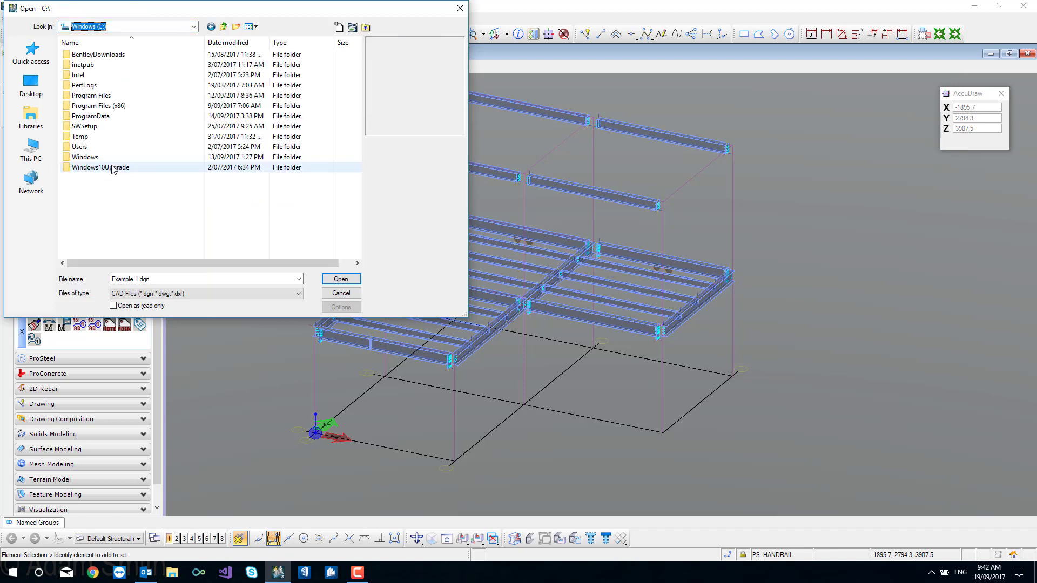
{"action": "double_click", "coordinate": [104, 120]}
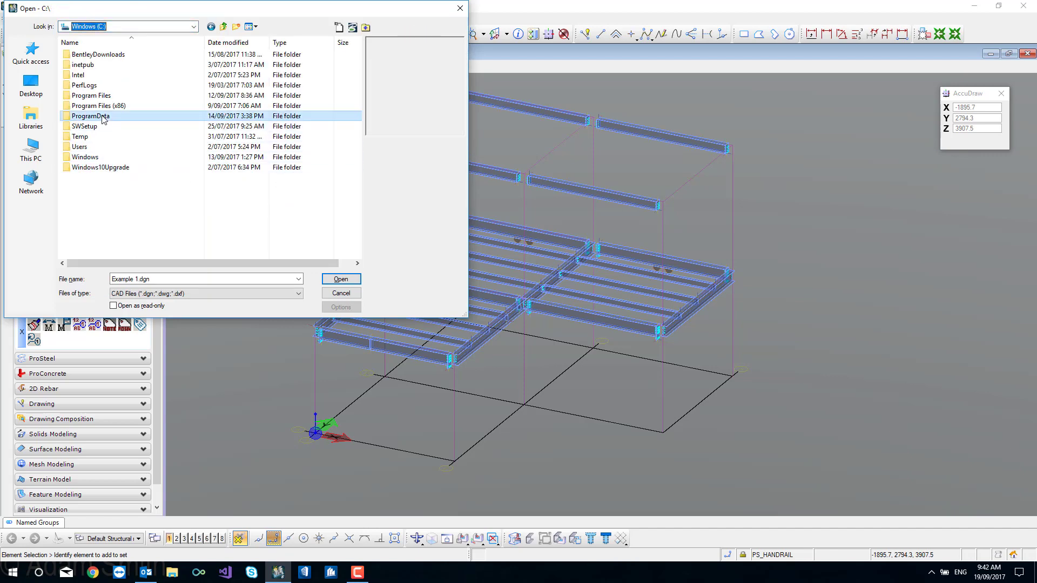
{"action": "double_click", "coordinate": [86, 85]}
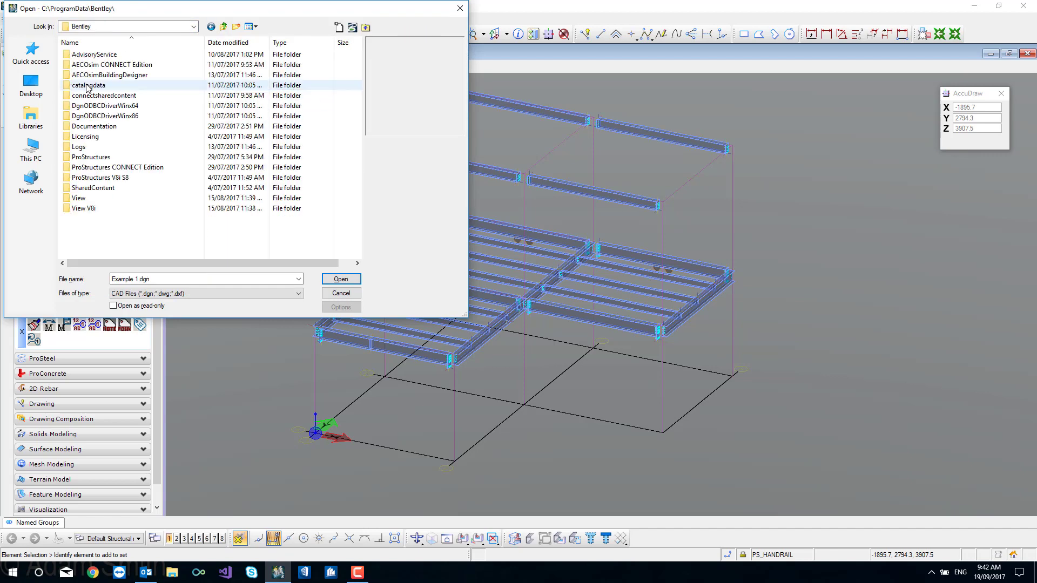
{"action": "left_click", "coordinate": [104, 179]}
{"action": "double_click", "coordinate": [103, 178]}
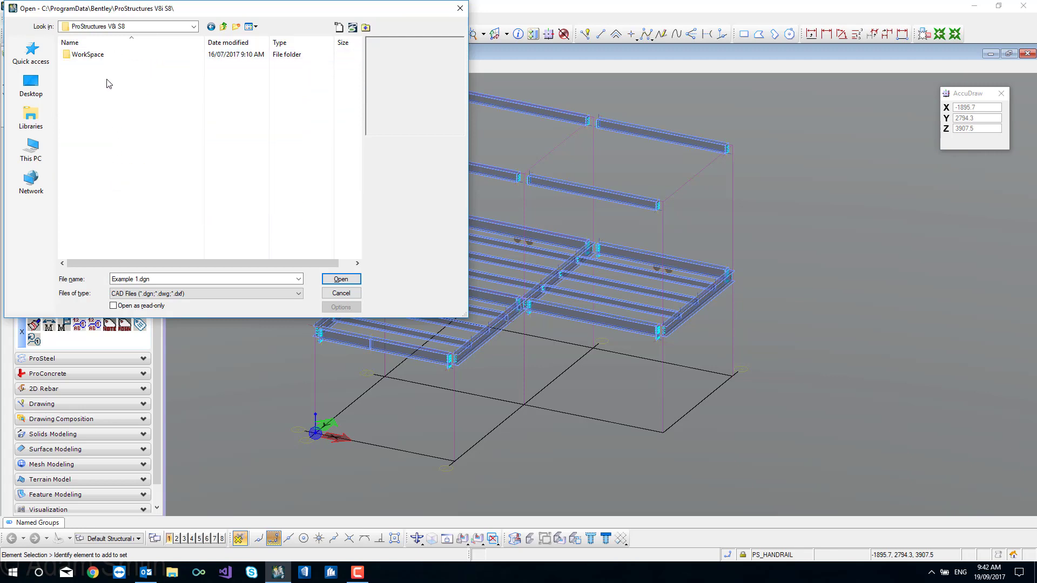
{"action": "double_click", "coordinate": [89, 54]}
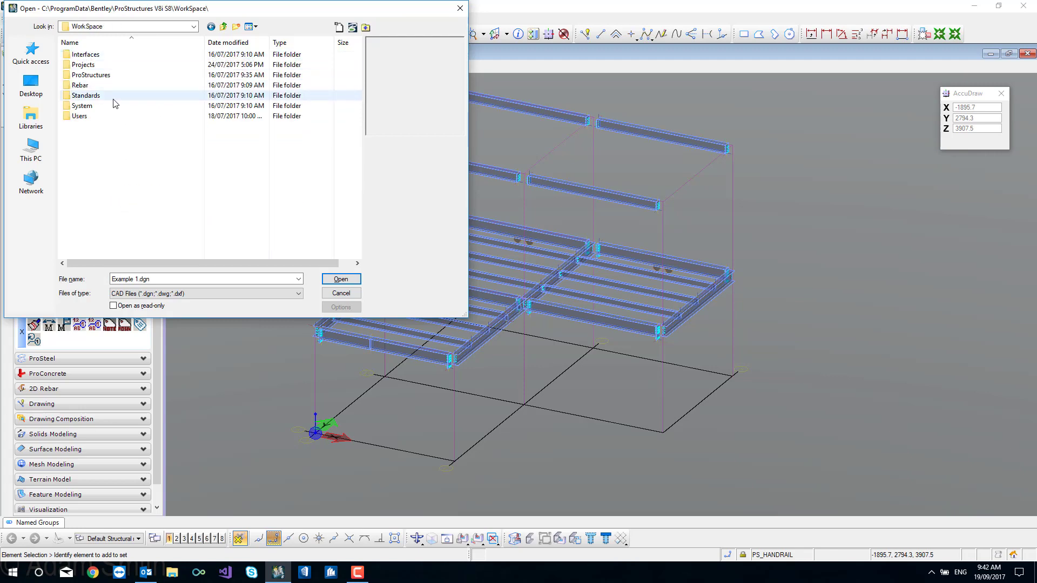
{"action": "double_click", "coordinate": [92, 75]}
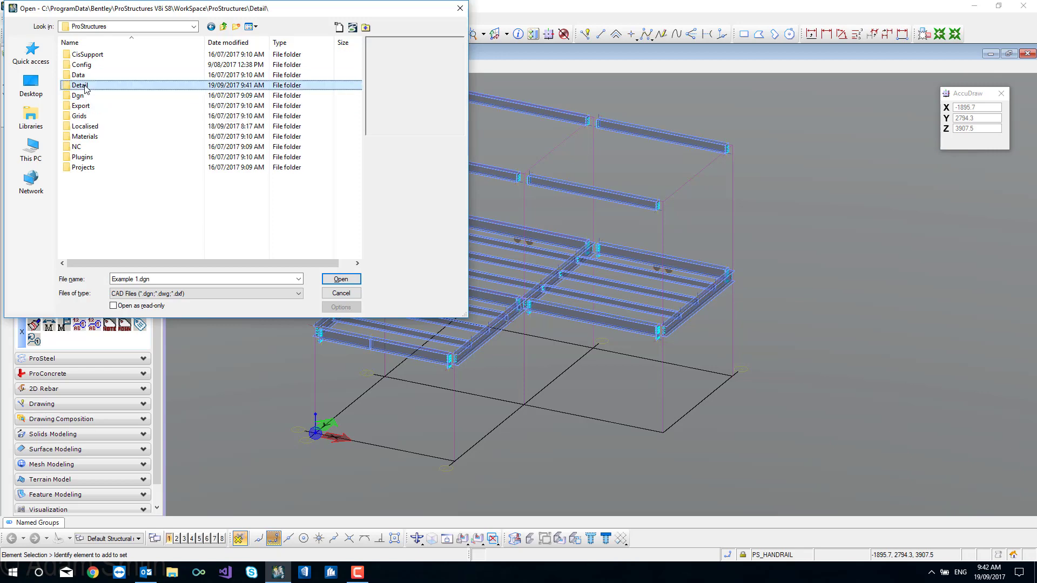
{"action": "double_click", "coordinate": [79, 85]}
{"action": "left_click_drag", "start_coordinate": [179, 10], "coordinate": [544, 157]}
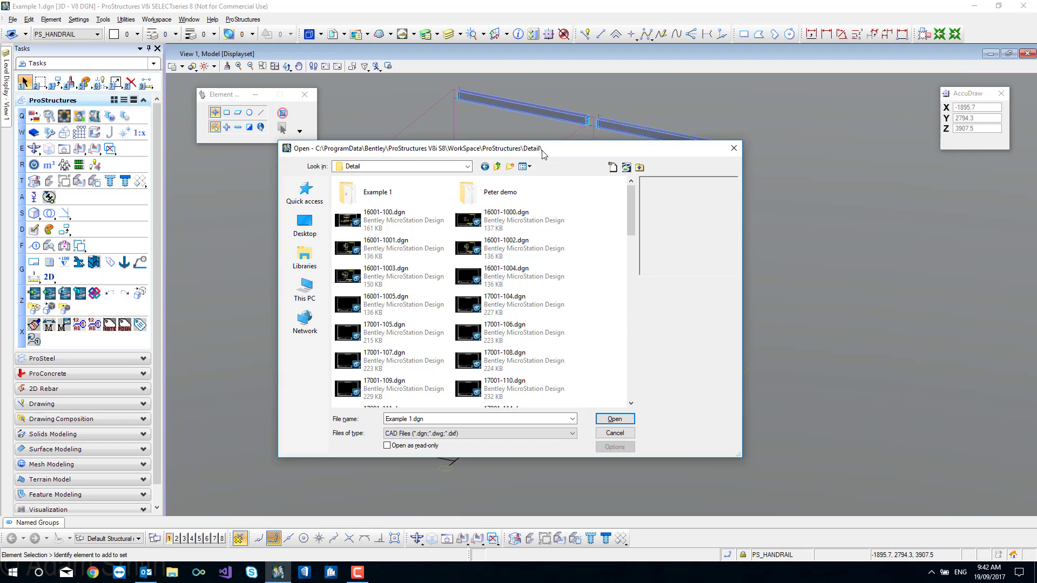
- Show the Detail folder's files as a detailed list and open the drawing 17001-104.dgn
{"action": "left_click", "coordinate": [528, 167]}
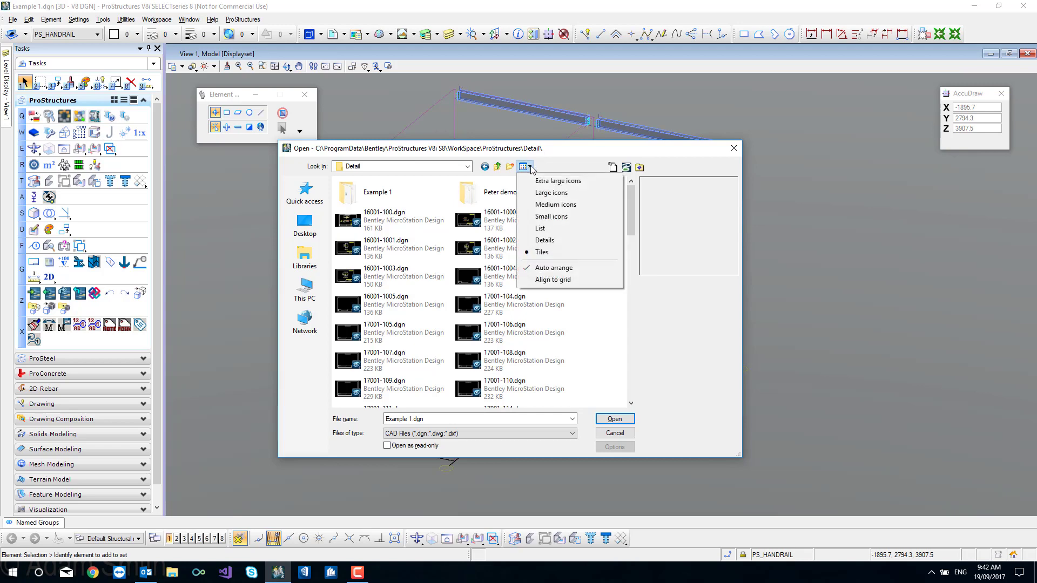
{"action": "left_click", "coordinate": [546, 241]}
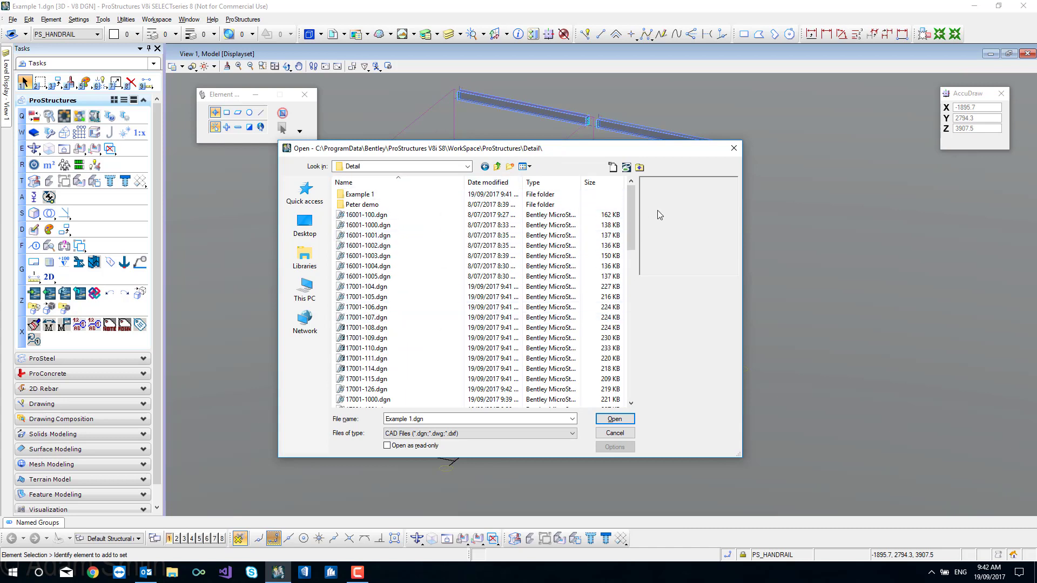
{"action": "left_click_drag", "start_coordinate": [635, 246], "coordinate": [635, 272]}
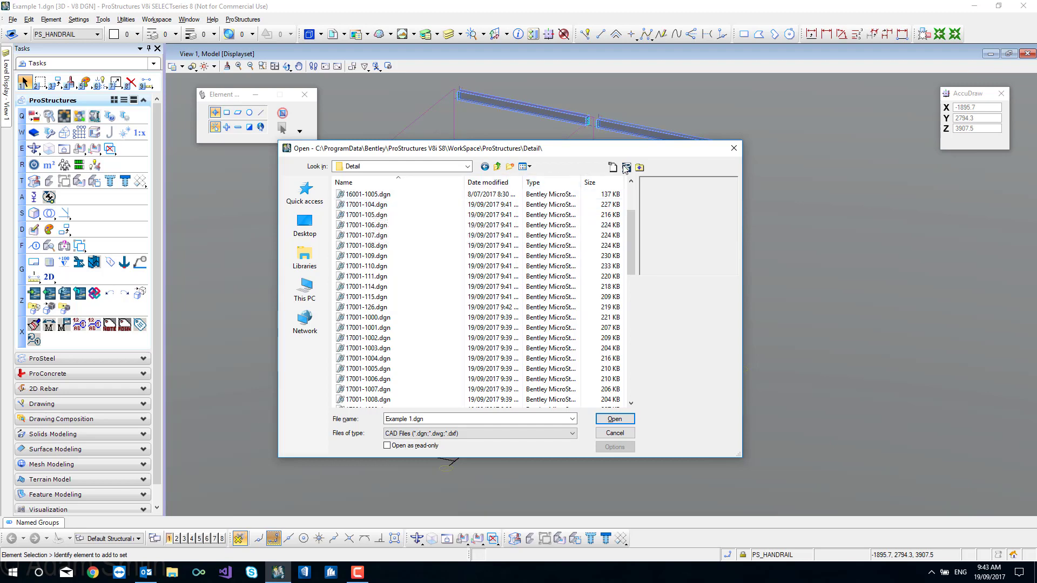
{"action": "left_click", "coordinate": [639, 168]}
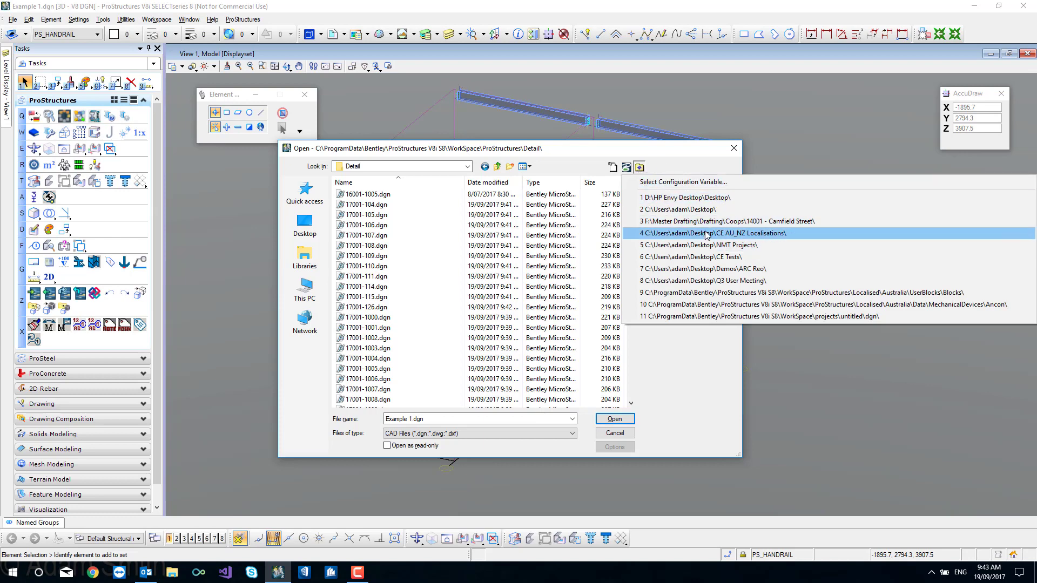
{"action": "left_click", "coordinate": [699, 418]}
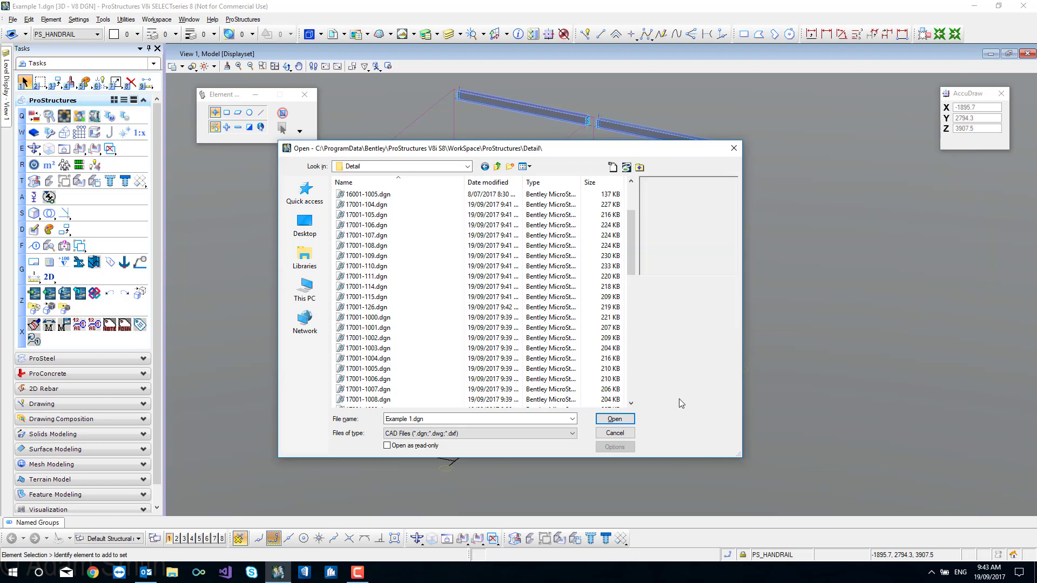
{"action": "double_click", "coordinate": [373, 204]}
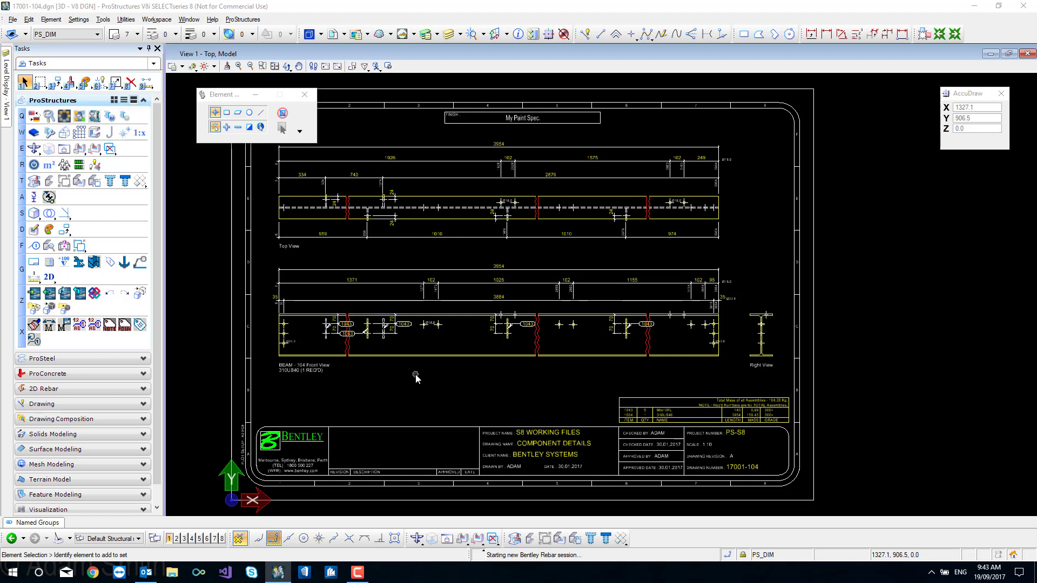
- Open the title block's tags, enlarge the Edit Tags dialog to review all entries, and accept them
{"action": "middle_click_drag", "start_coordinate": [496, 239], "coordinate": [578, 232]}
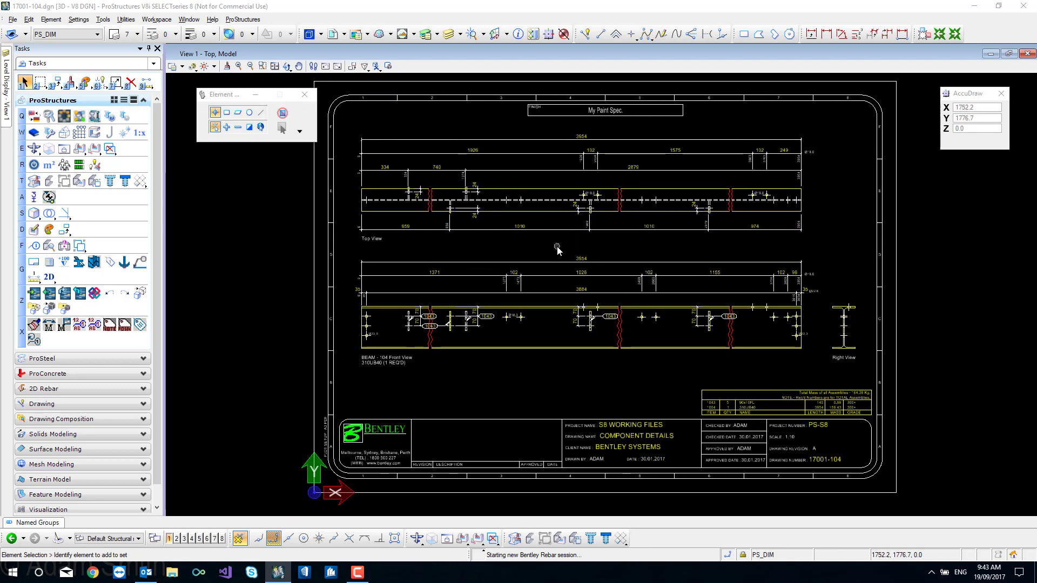
{"action": "double_click", "coordinate": [638, 428]}
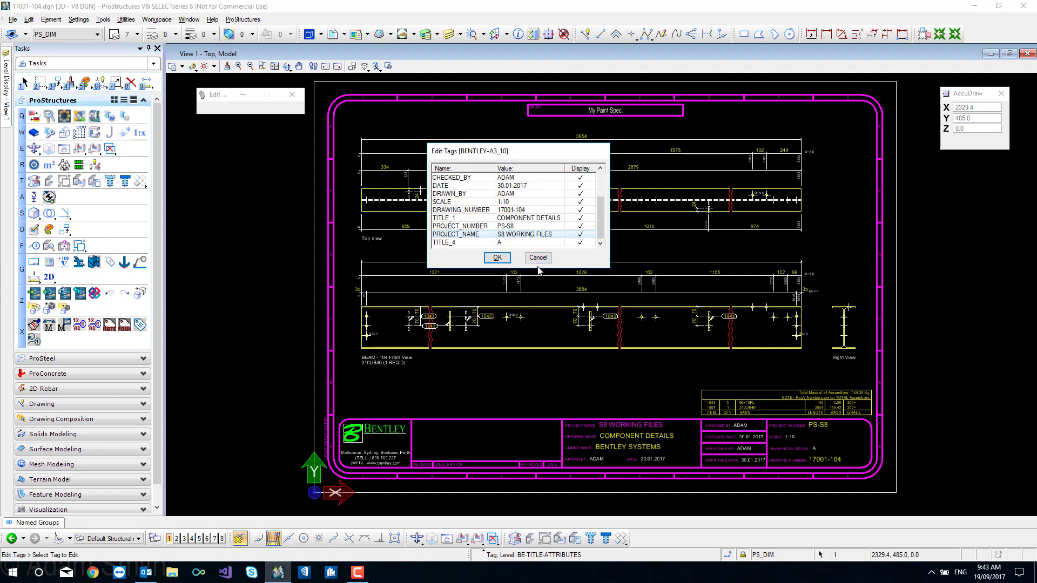
{"action": "left_click_drag", "start_coordinate": [539, 268], "coordinate": [538, 388]}
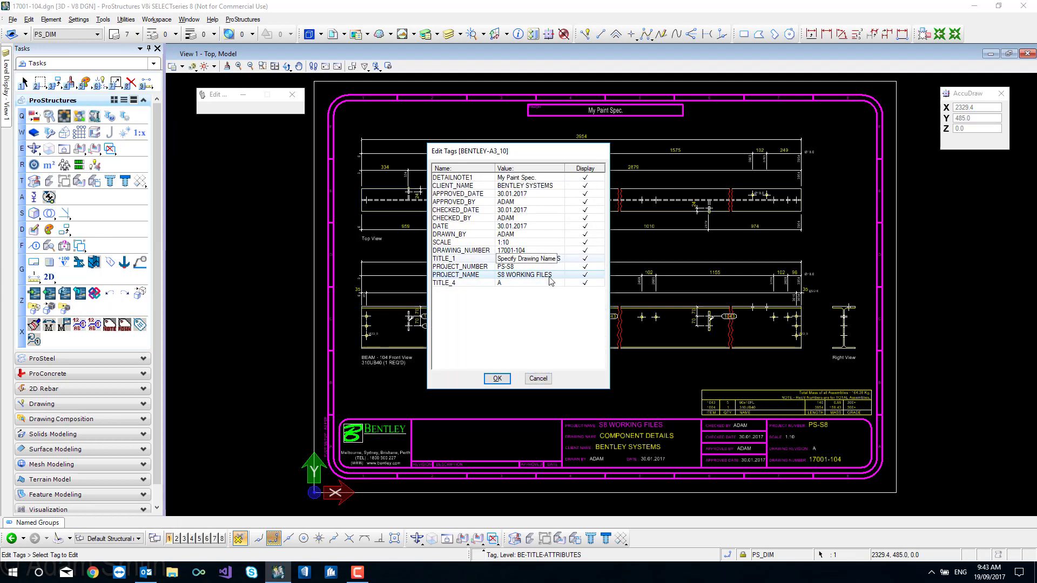
{"action": "left_click", "coordinate": [498, 379]}
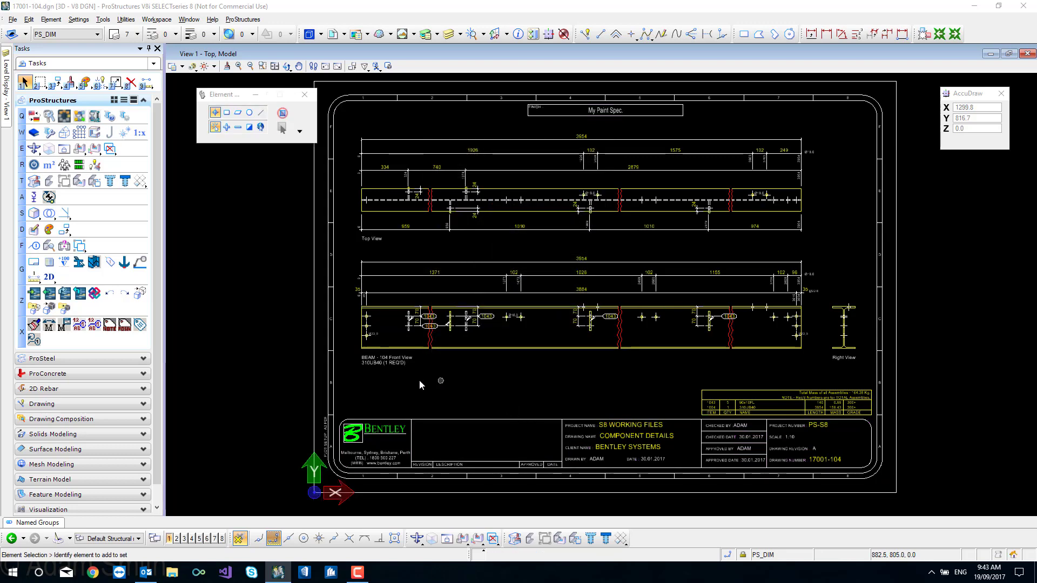
- Turn off Selectable for the named group 32003200 and select the beam's front view on its own
{"action": "left_click", "coordinate": [469, 281]}
{"action": "left_click", "coordinate": [530, 387]}
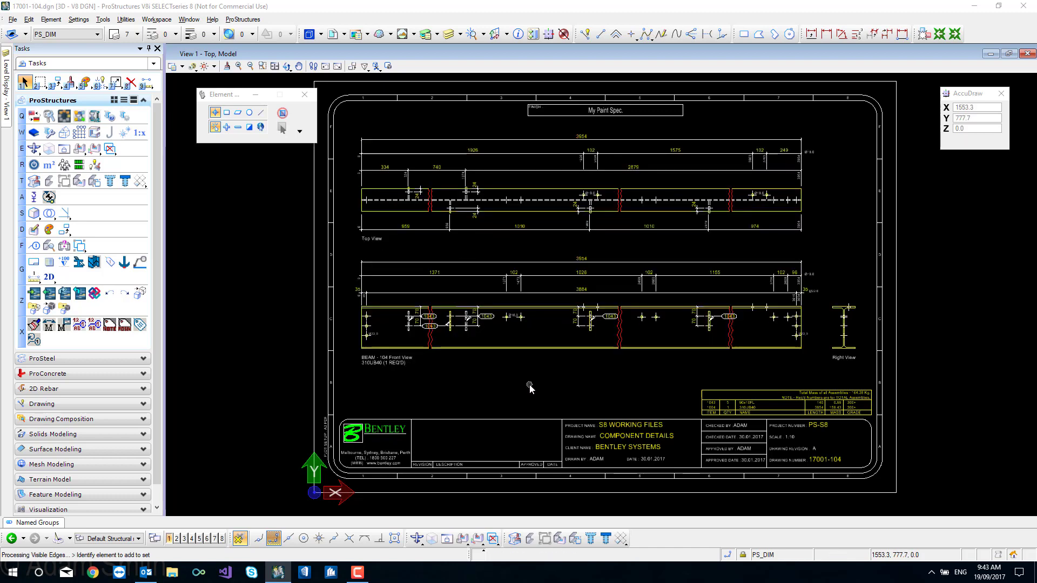
{"action": "left_click", "coordinate": [42, 524]}
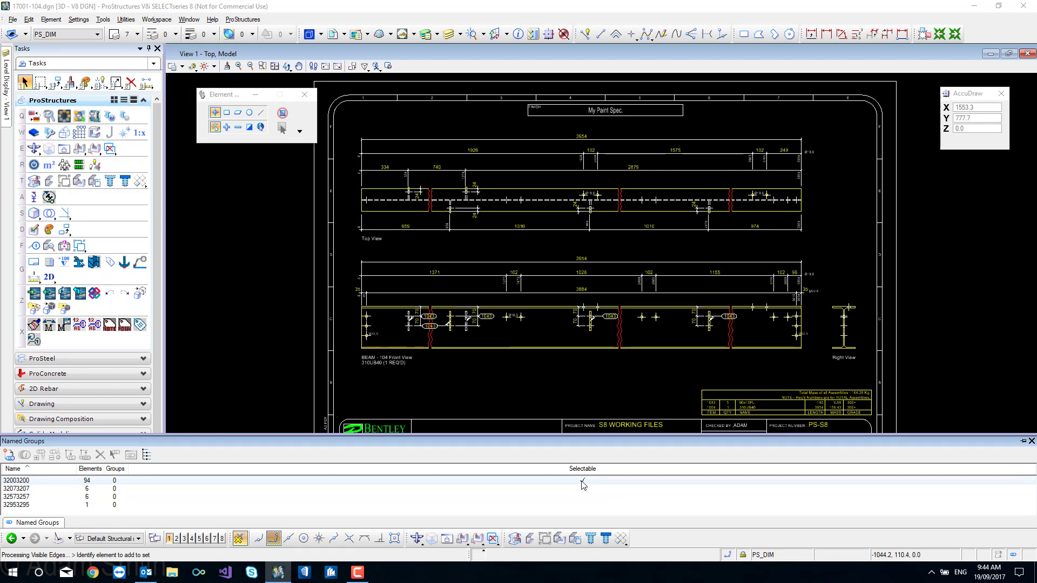
{"action": "left_click", "coordinate": [582, 482]}
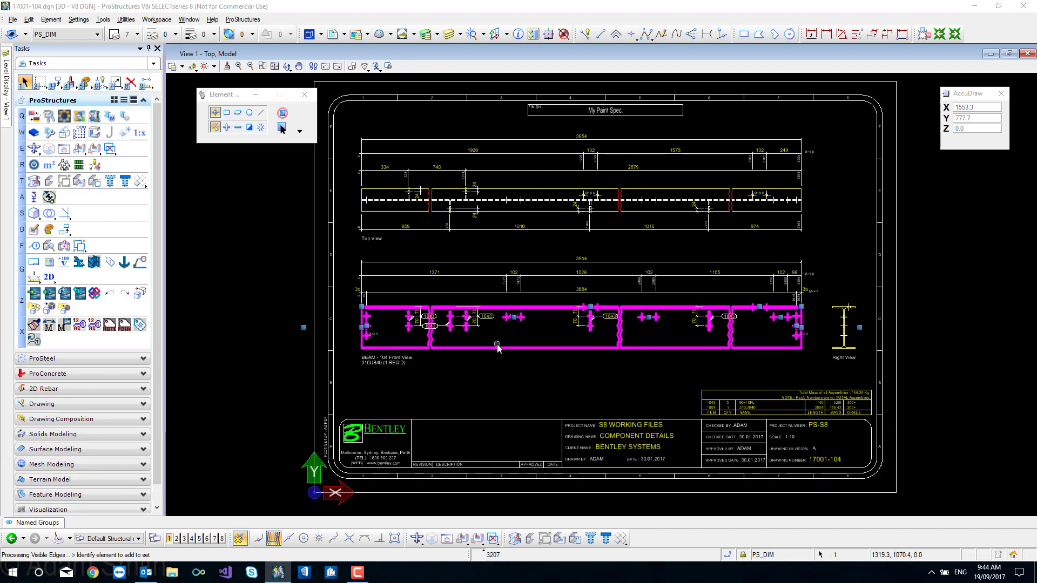
{"action": "left_click", "coordinate": [38, 523]}
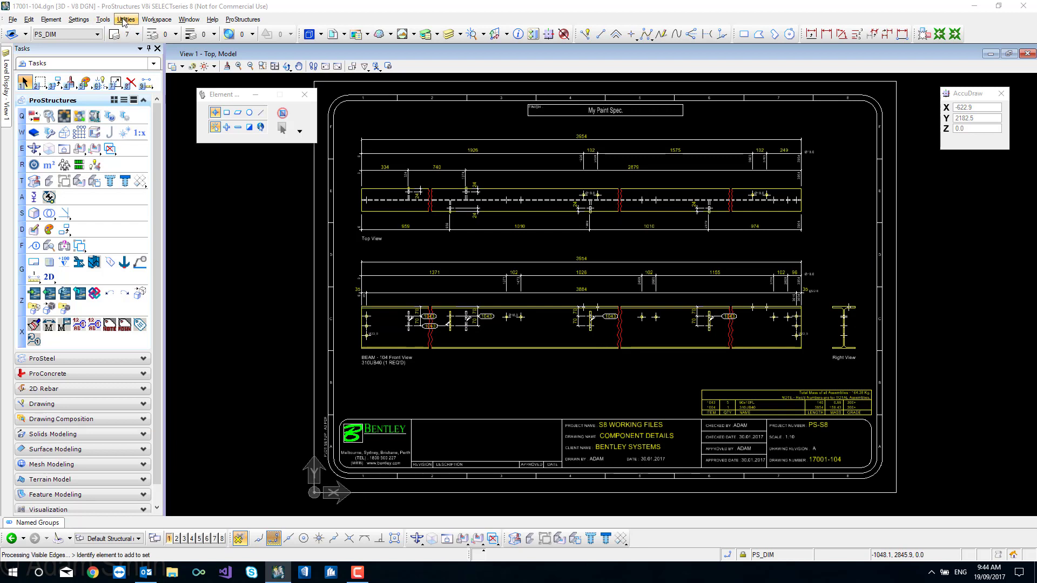
{"action": "left_click", "coordinate": [124, 20]}
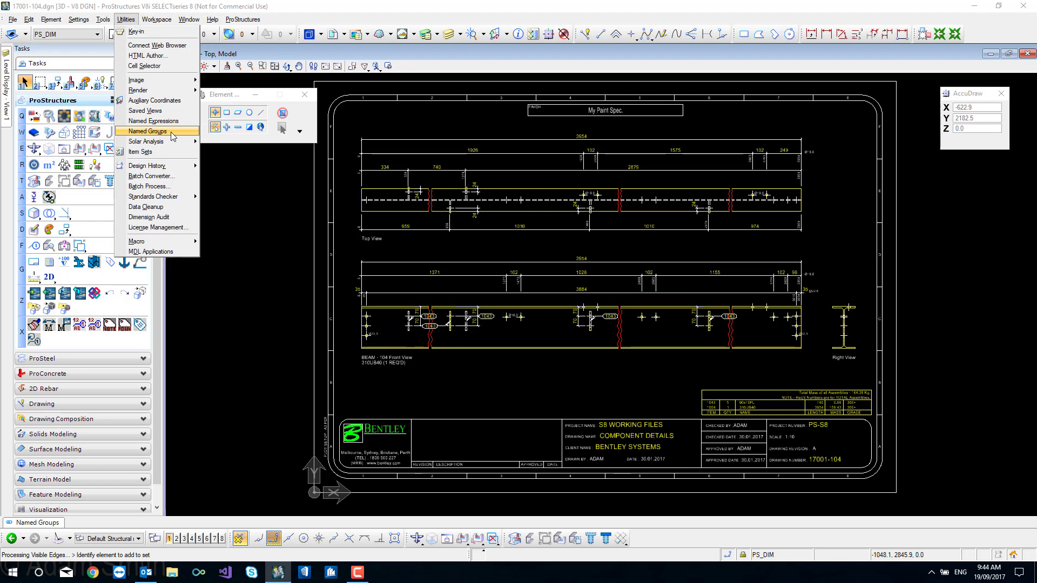
{"action": "left_click", "coordinate": [225, 239]}
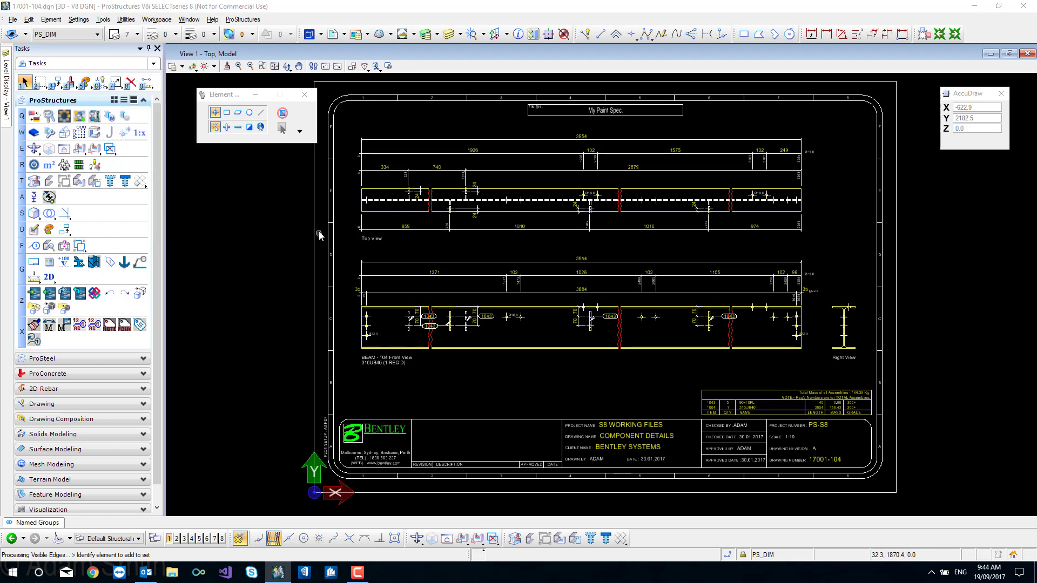
- Move the 1043 position labels of the two leftmost plates in the front view above the beam's top flange
{"action": "scroll", "coordinate": [401, 357], "scroll_direction": "up", "scroll_amount": 5}
{"action": "scroll", "coordinate": [504, 401], "scroll_direction": "down", "scroll_amount": 3}
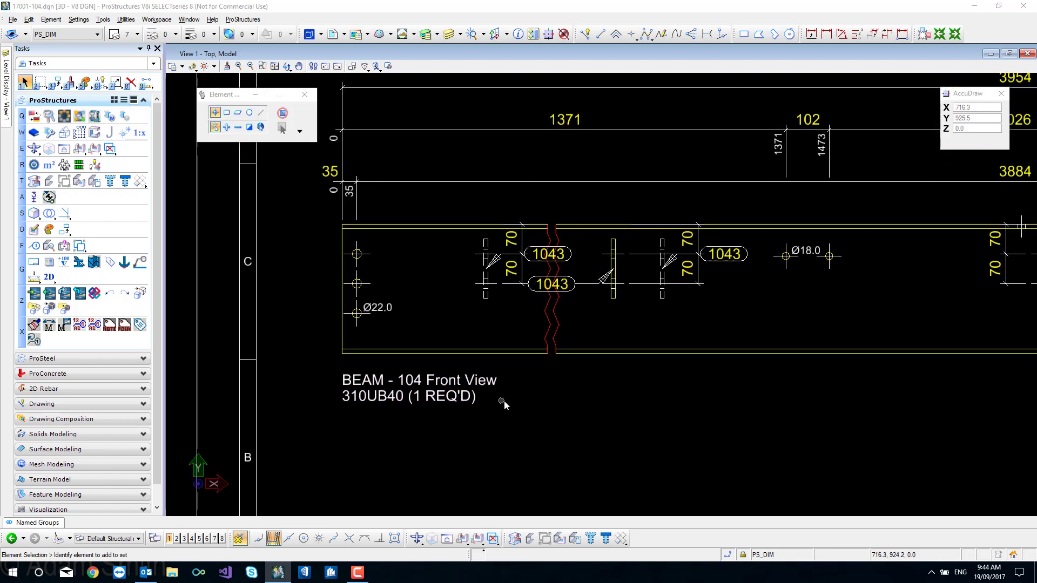
{"action": "left_click", "coordinate": [548, 334]}
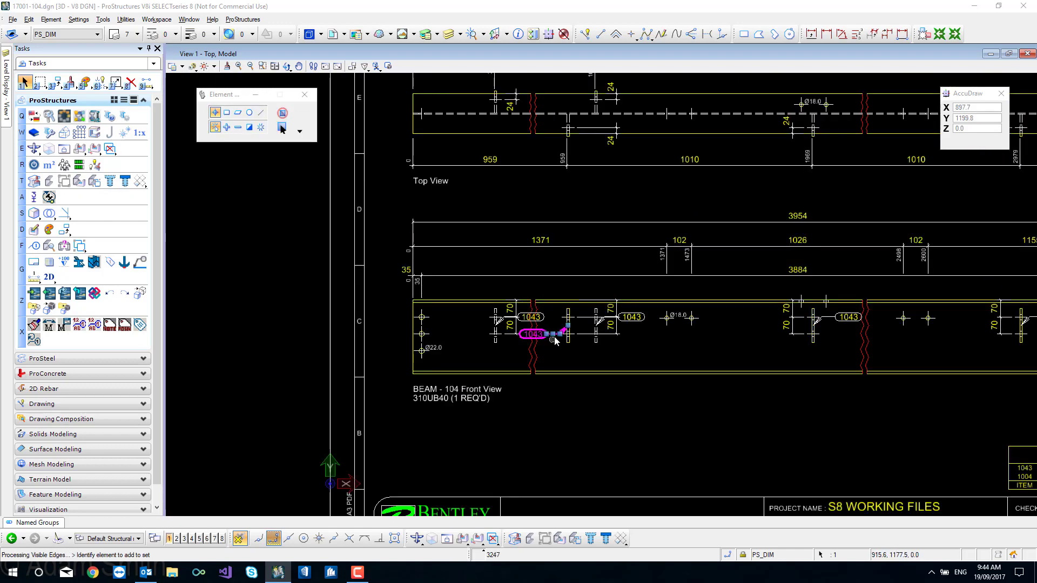
{"action": "left_click_drag", "start_coordinate": [555, 337], "coordinate": [555, 291]}
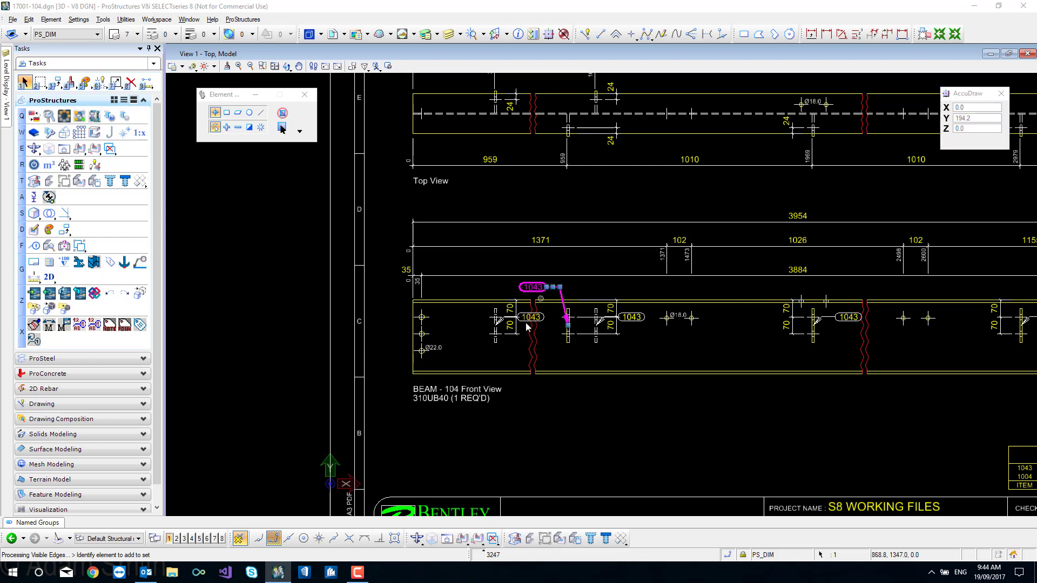
{"action": "left_click", "coordinate": [530, 321]}
{"action": "left_click", "coordinate": [511, 320]}
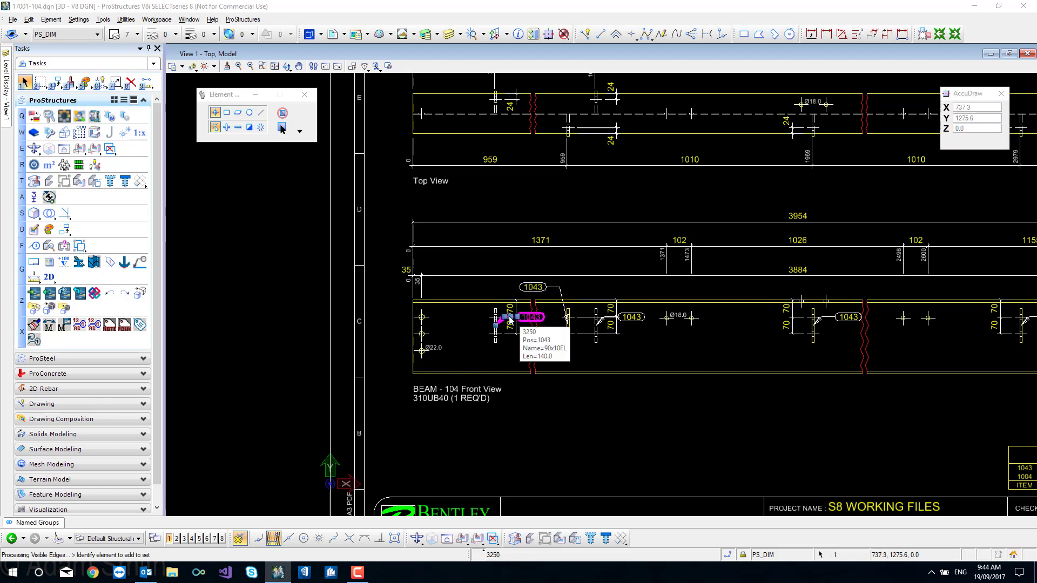
{"action": "left_click", "coordinate": [526, 327]}
{"action": "left_click", "coordinate": [475, 290]}
{"action": "left_click", "coordinate": [594, 422]}
- Move the 1043 position labels of the third and fourth plates above the top flange, in line with the other labels
{"action": "left_click", "coordinate": [637, 321]}
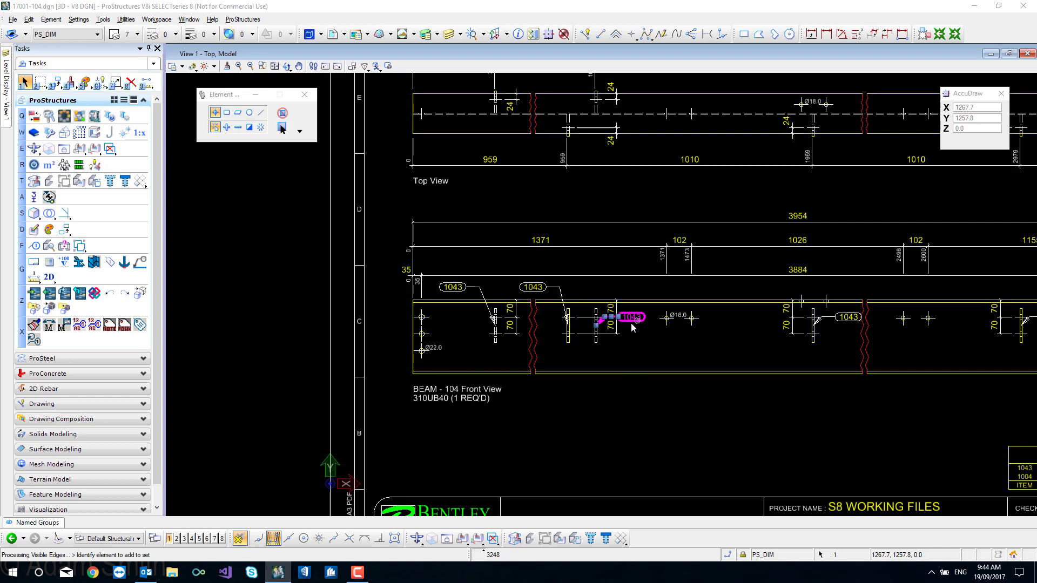
{"action": "left_click", "coordinate": [612, 317]}
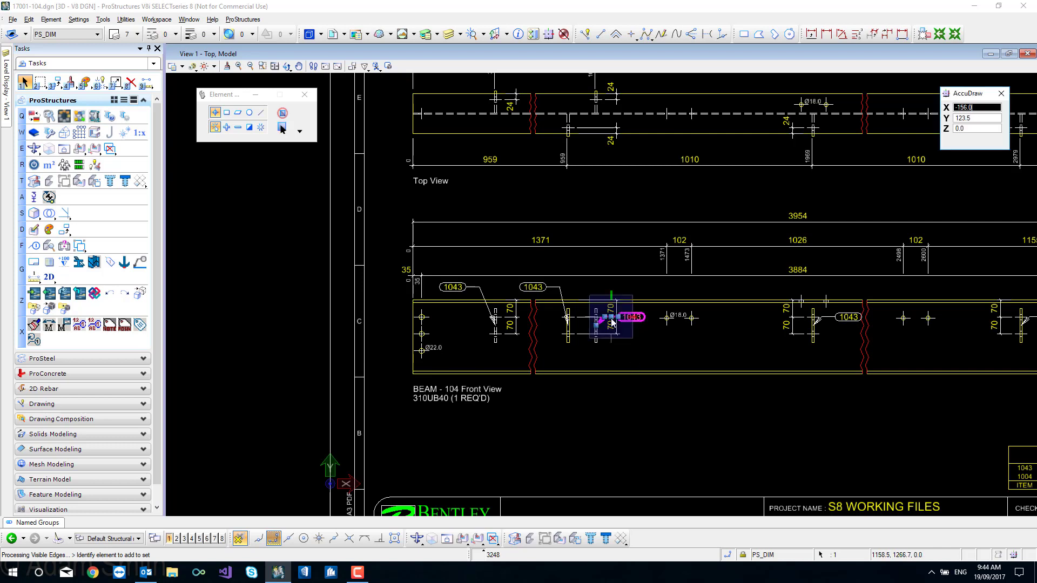
{"action": "left_click", "coordinate": [611, 287]}
{"action": "left_click", "coordinate": [837, 320]}
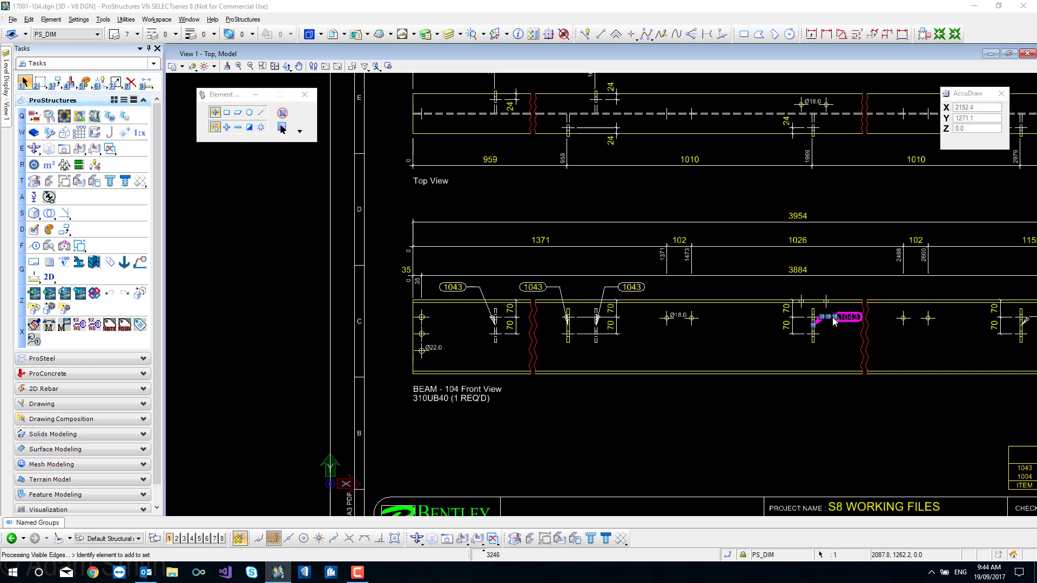
{"action": "left_click", "coordinate": [830, 318]}
{"action": "left_click", "coordinate": [829, 286]}
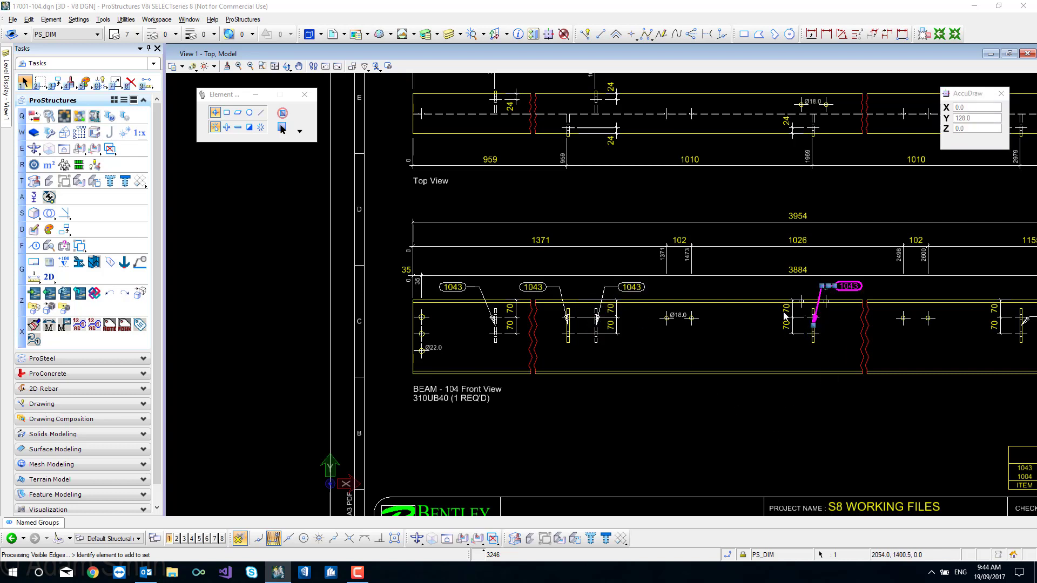
{"action": "left_click", "coordinate": [563, 446]}
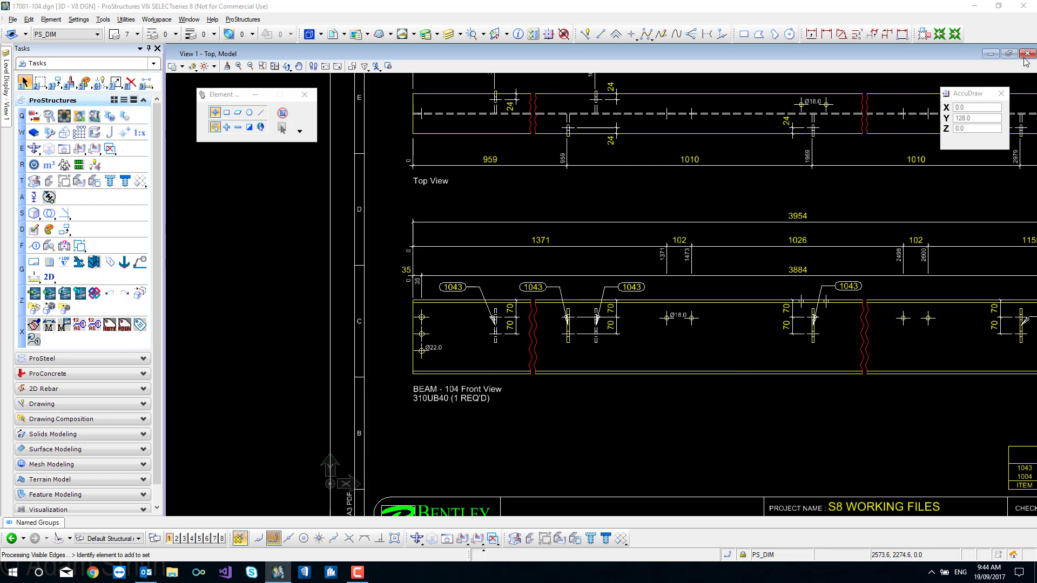
- Dimension the vertical positions of the three Ø22 end holes from the beam's top edge with a chained PS_STD linear dimension beside the left end
{"action": "left_click", "coordinate": [827, 34]}
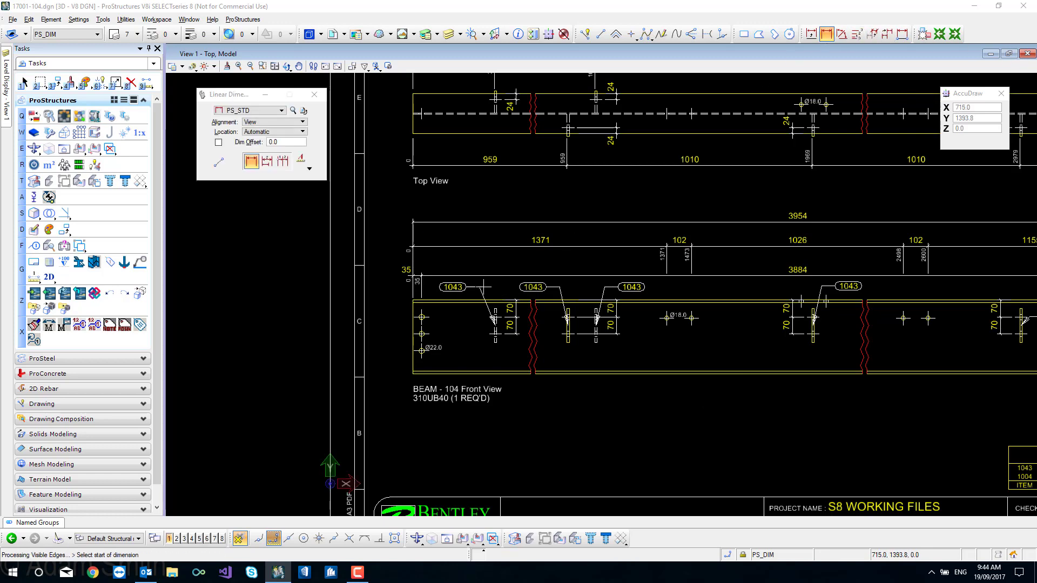
{"action": "scroll", "coordinate": [434, 302], "scroll_direction": "up", "scroll_amount": 3}
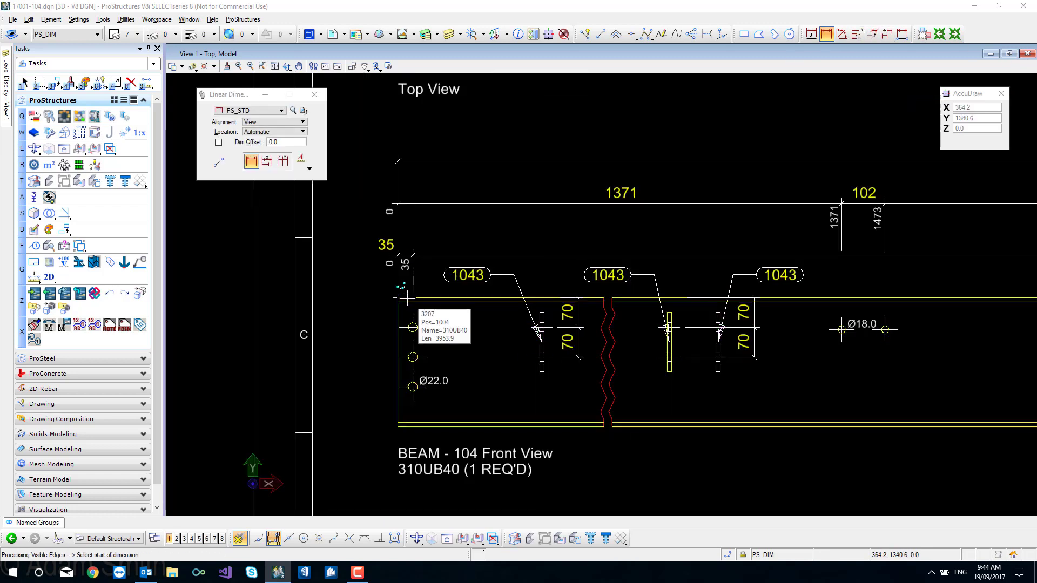
{"action": "left_click", "coordinate": [407, 297]}
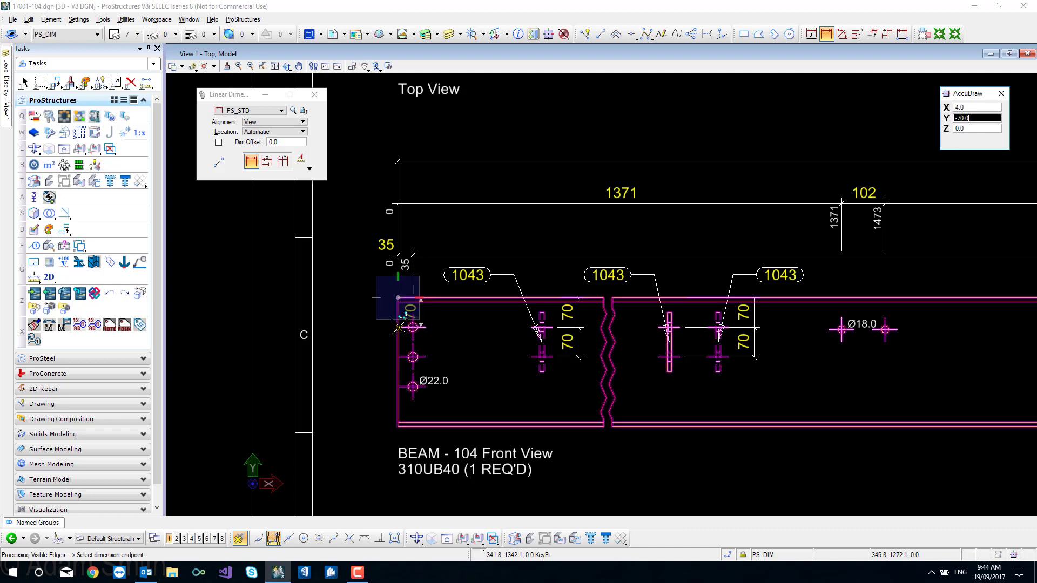
{"action": "left_click", "coordinate": [399, 328]}
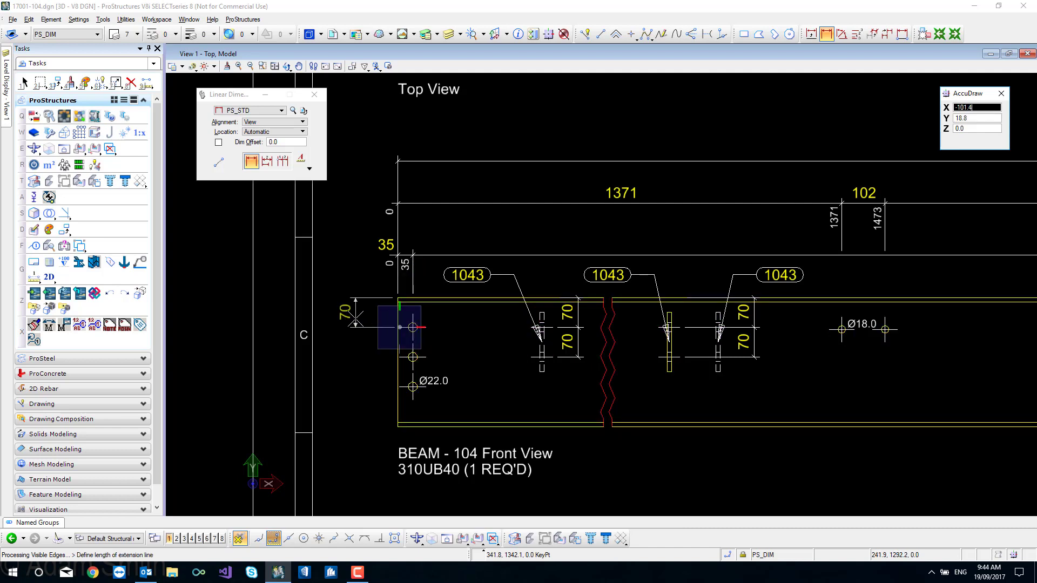
{"action": "left_click", "coordinate": [357, 320]}
{"action": "left_click", "coordinate": [400, 357]}
{"action": "left_click", "coordinate": [399, 387]}
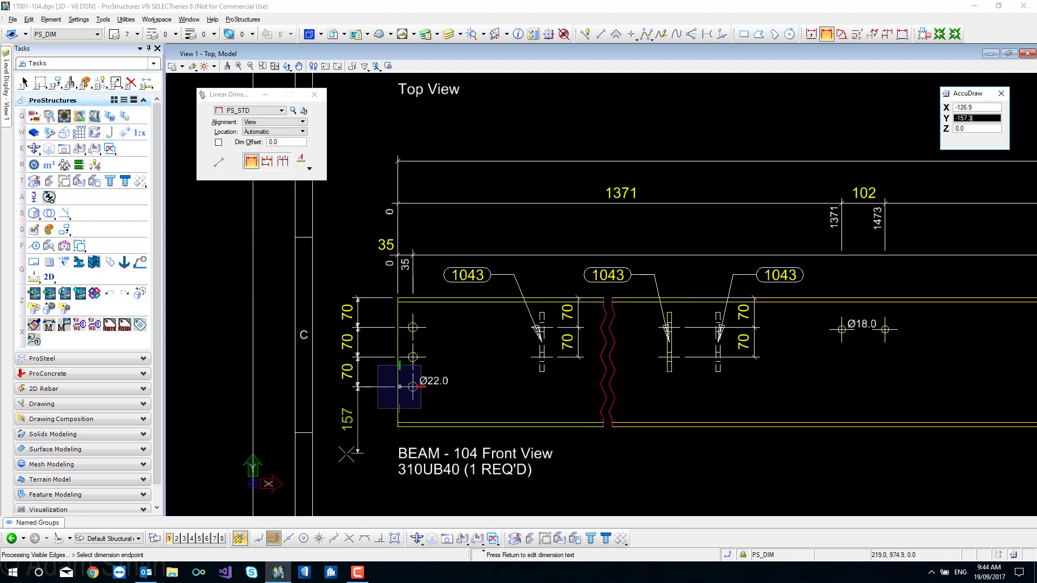
{"action": "right_click", "coordinate": [356, 233]}
{"action": "key", "text": "Escape"}
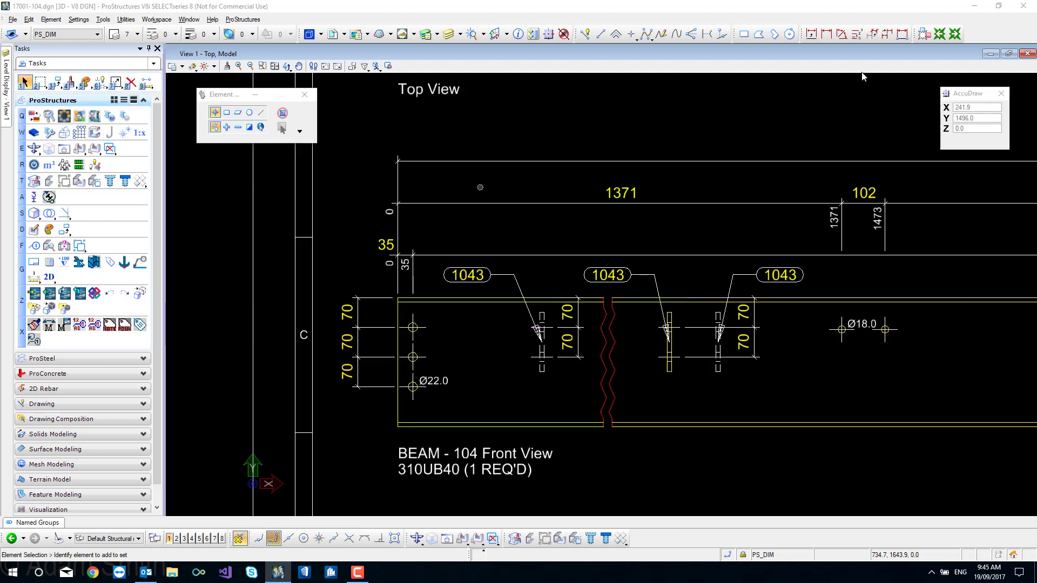
- Dimension the vertical positions of the three Ø22 holes at the beam's right end from its top edge with a chained PS_STD linear dimension
{"action": "left_click", "coordinate": [826, 34]}
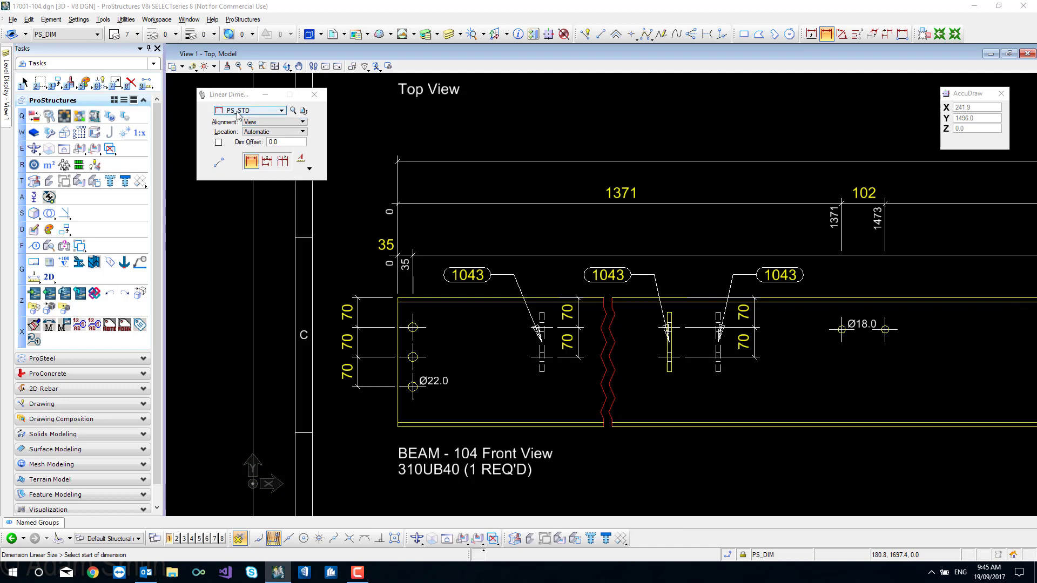
{"action": "left_click", "coordinate": [282, 110]}
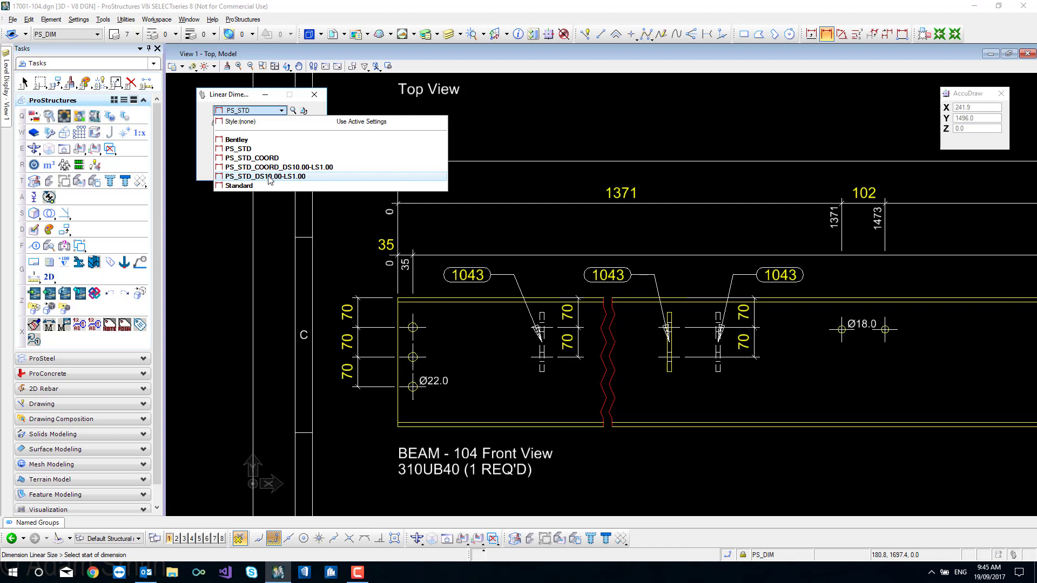
{"action": "left_click", "coordinate": [270, 121]}
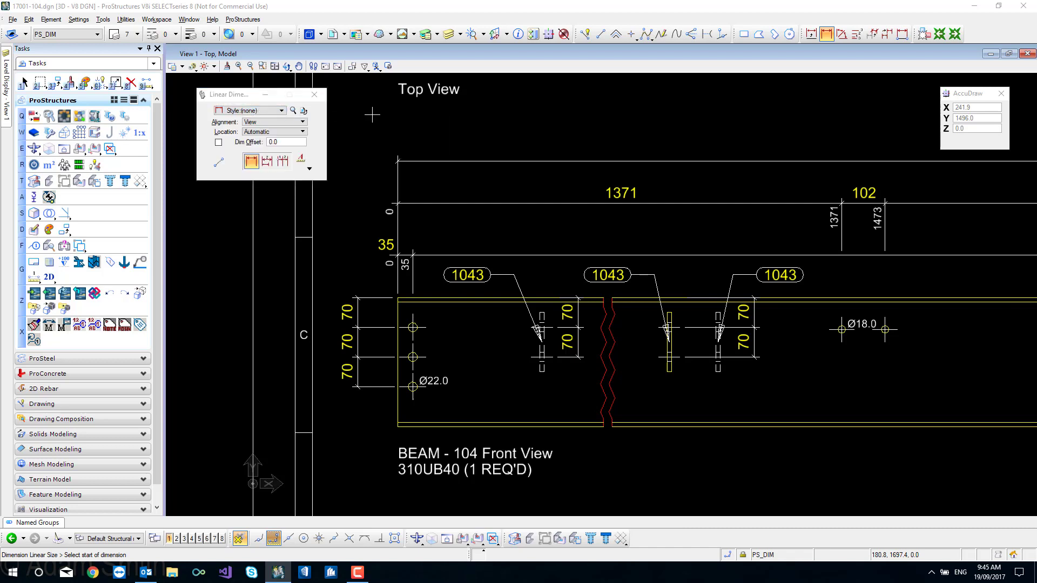
{"action": "left_click", "coordinate": [276, 112]}
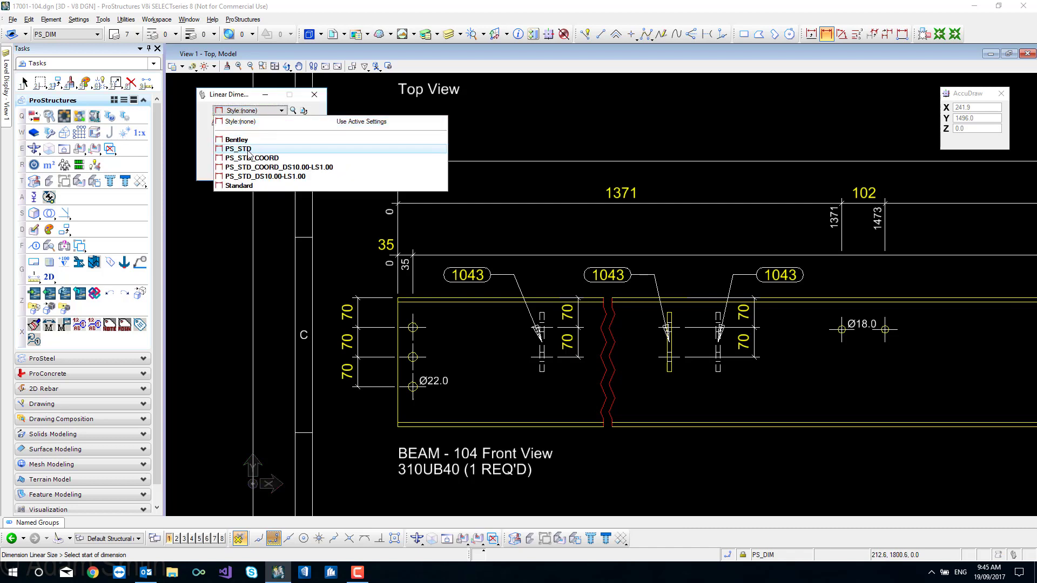
{"action": "left_click", "coordinate": [248, 150]}
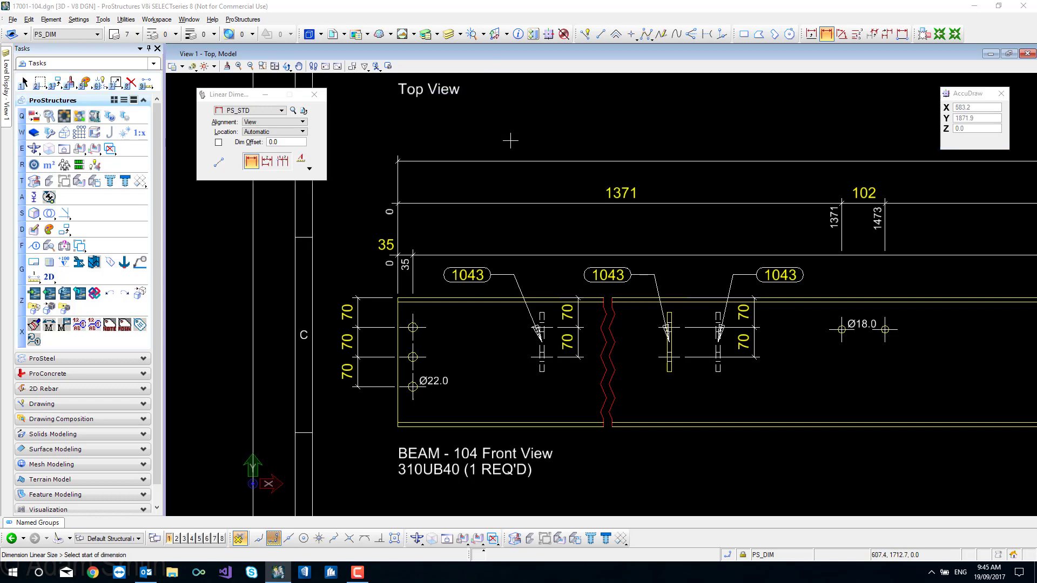
{"action": "scroll", "coordinate": [510, 140], "scroll_direction": "down", "scroll_amount": 3}
{"action": "scroll", "coordinate": [672, 289], "scroll_direction": "up", "scroll_amount": 5}
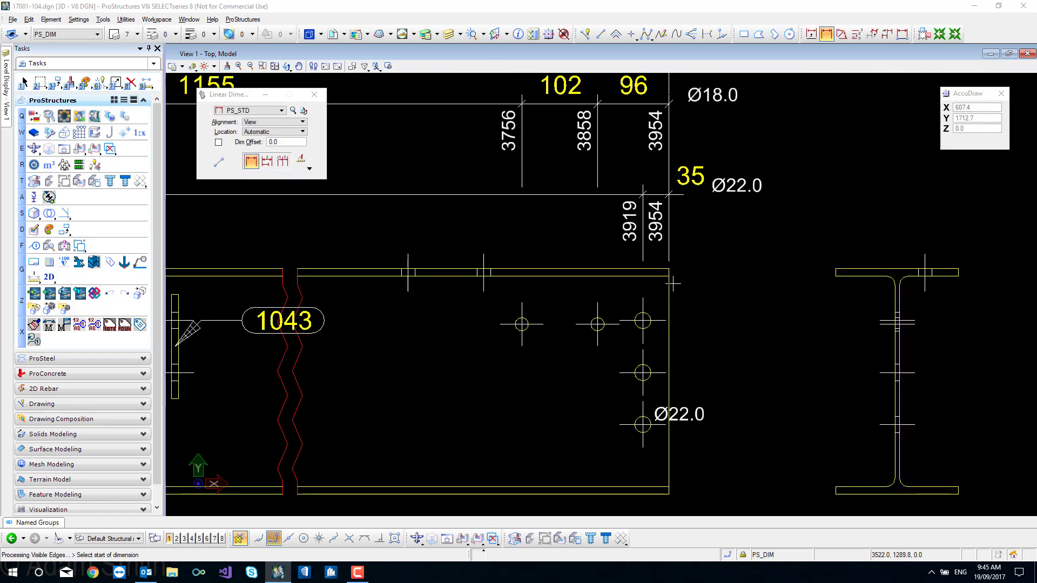
{"action": "left_click", "coordinate": [669, 272]}
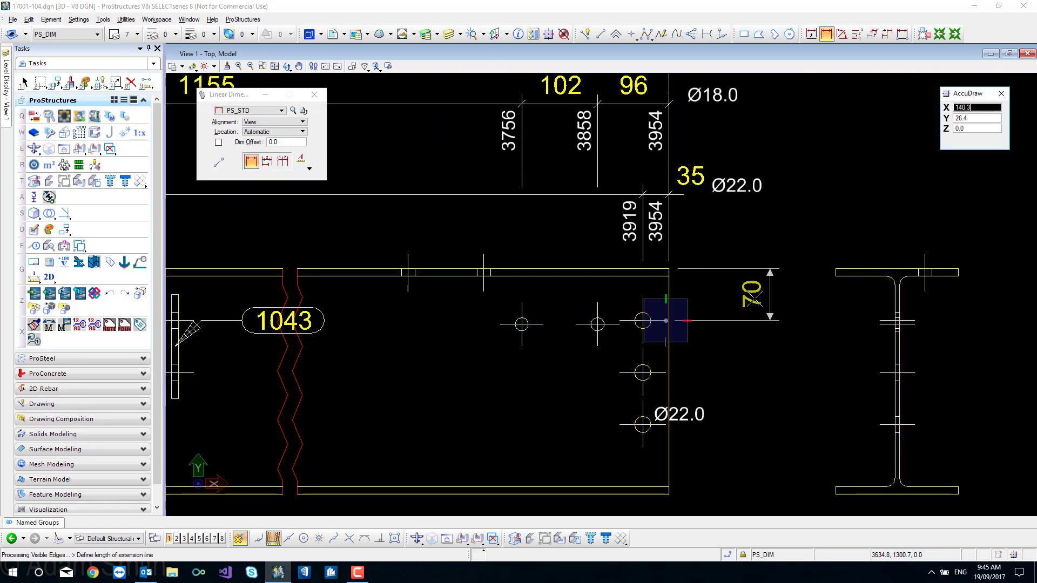
{"action": "left_click", "coordinate": [729, 311]}
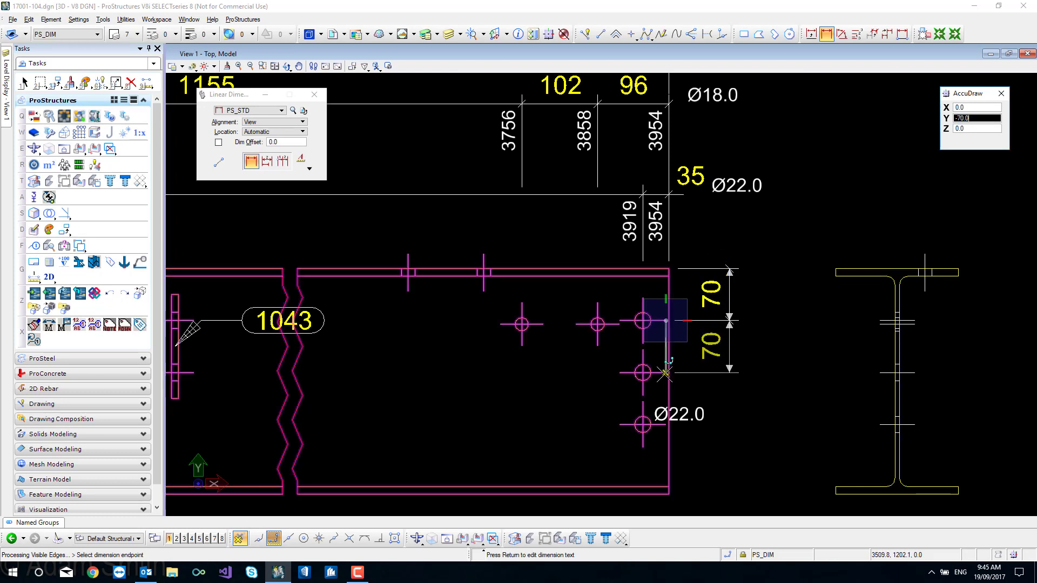
{"action": "left_click", "coordinate": [665, 372]}
{"action": "left_click", "coordinate": [666, 425]}
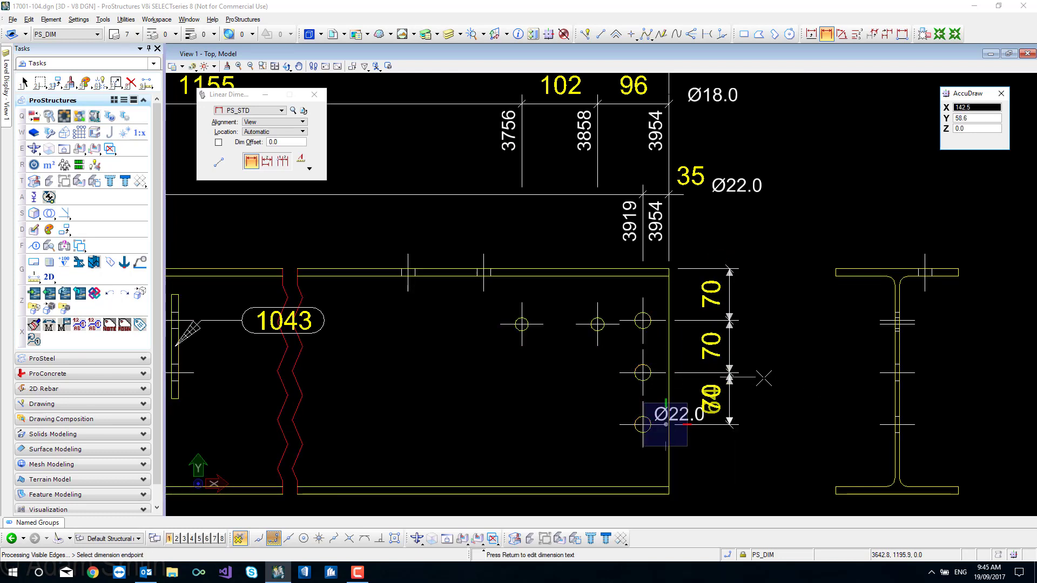
{"action": "right_click", "coordinate": [766, 350]}
{"action": "key", "text": "Escape"}
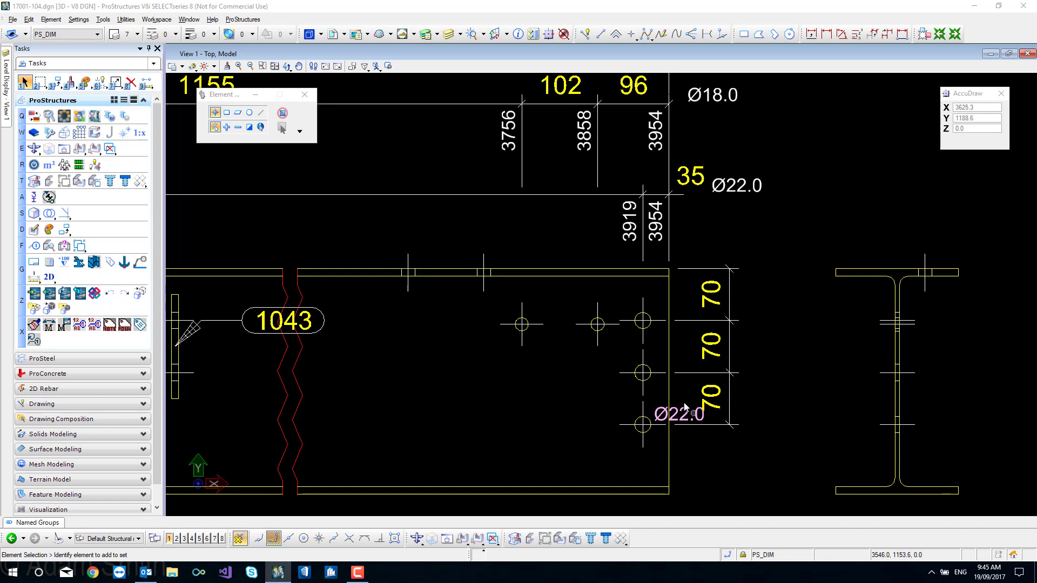
- Move the right end's Ø22.0 label to the inner side of the holes, and the last plate's 1043 label above the top flange
{"action": "left_click_drag", "start_coordinate": [681, 413], "coordinate": [604, 395]}
{"action": "left_click", "coordinate": [504, 428]}
{"action": "middle_click_drag", "start_coordinate": [342, 394], "coordinate": [579, 400]}
{"action": "left_click", "coordinate": [540, 350]}
{"action": "left_click", "coordinate": [479, 350]}
{"action": "left_click", "coordinate": [623, 378]}
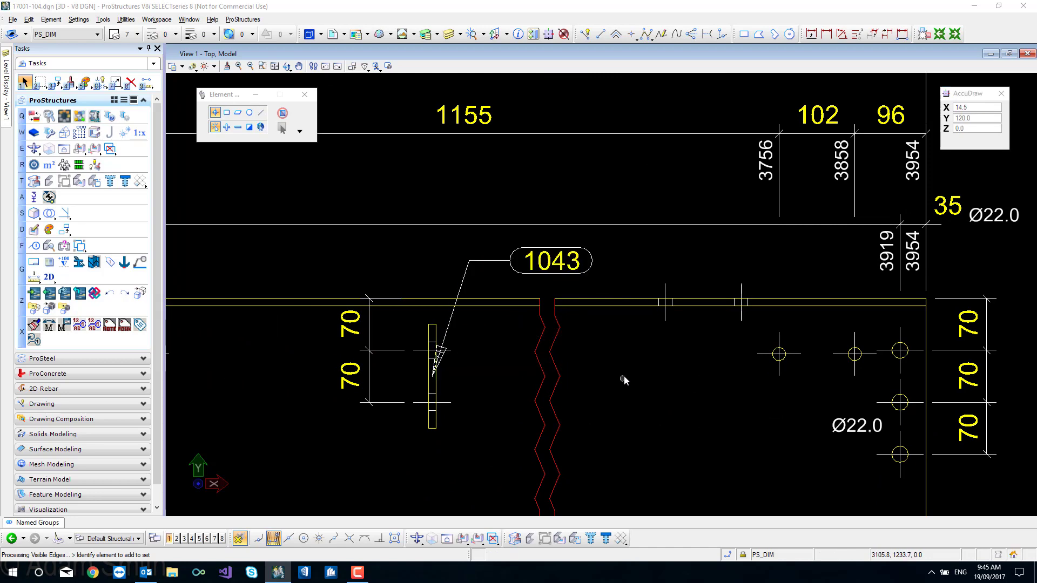
- Move the leader arrow of the fourth plate's 1043 label to the top right corner of that plate in the front view
{"action": "scroll", "coordinate": [624, 378], "scroll_direction": "down", "scroll_amount": 3}
{"action": "middle_click_drag", "start_coordinate": [427, 389], "coordinate": [517, 390]}
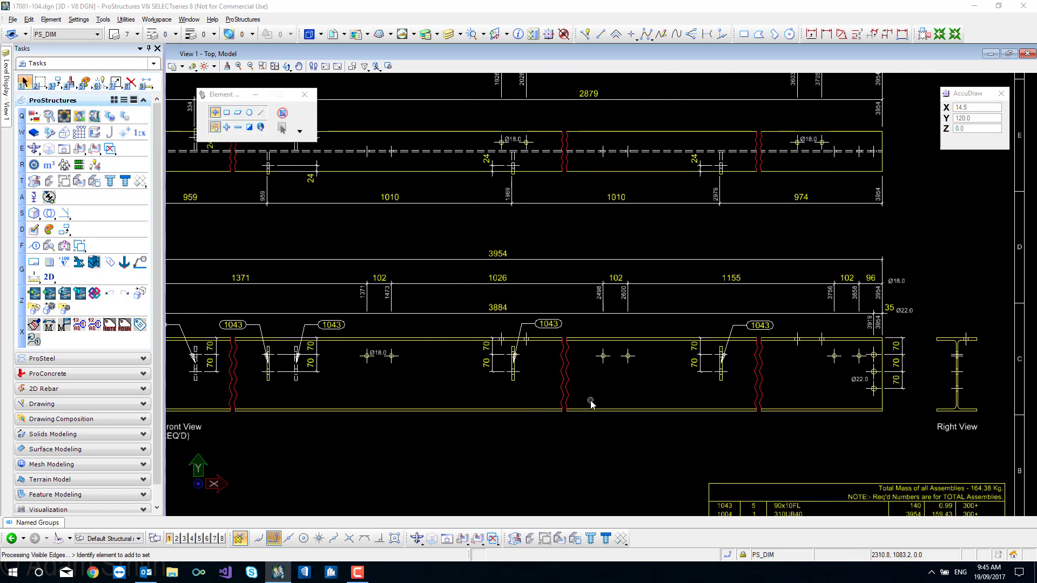
{"action": "scroll", "coordinate": [520, 361], "scroll_direction": "up", "scroll_amount": 5}
{"action": "left_click", "coordinate": [510, 358]}
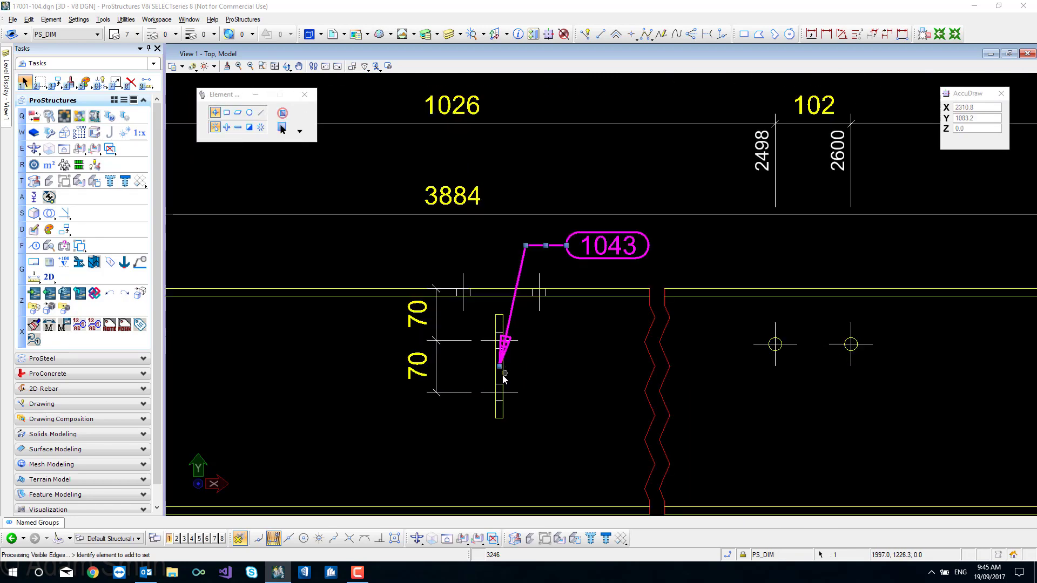
{"action": "left_click", "coordinate": [499, 367]}
{"action": "left_click", "coordinate": [504, 315]}
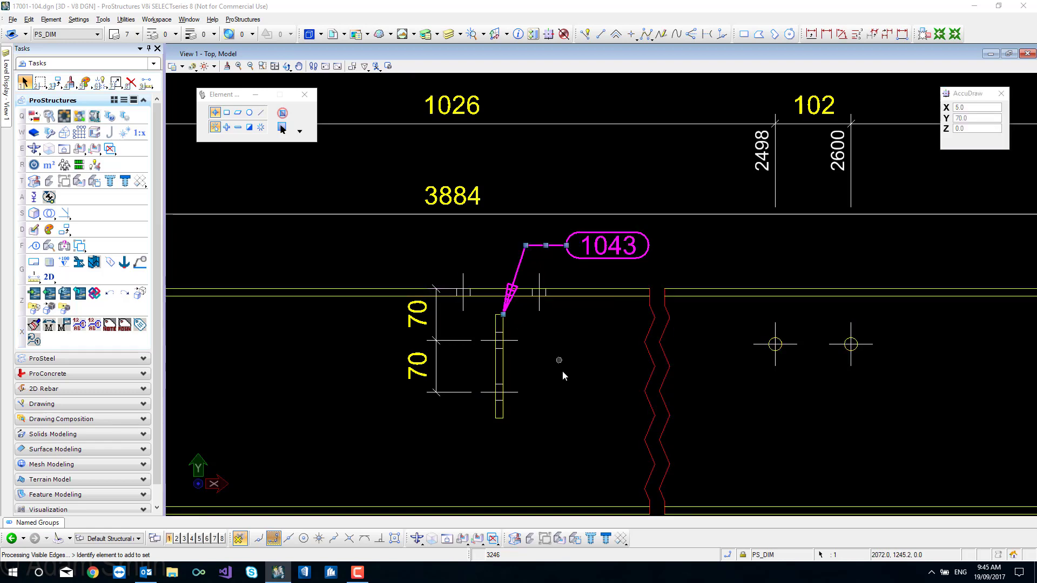
{"action": "left_click", "coordinate": [565, 371]}
{"action": "scroll", "coordinate": [576, 379], "scroll_direction": "down", "scroll_amount": 2}
{"action": "middle_click_drag", "start_coordinate": [364, 426], "coordinate": [592, 439]}
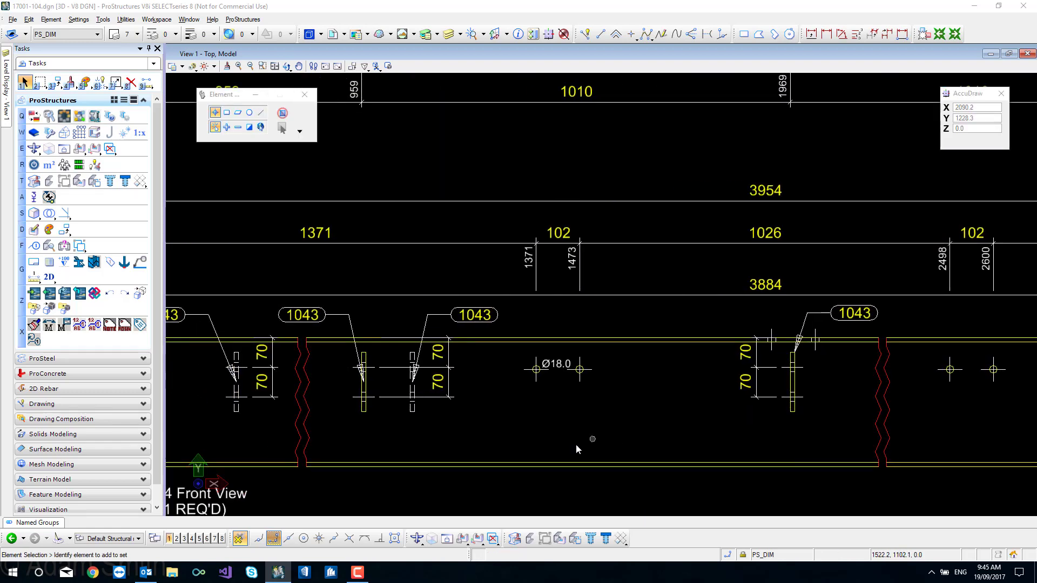
{"action": "scroll", "coordinate": [618, 428], "scroll_direction": "down", "scroll_amount": 4}
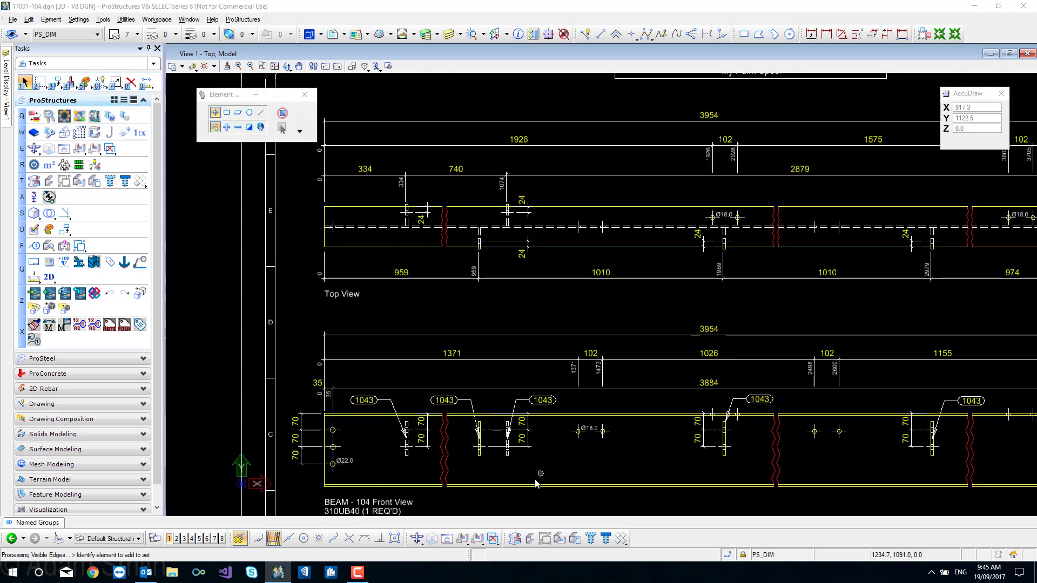
{"action": "scroll", "coordinate": [478, 295], "scroll_direction": "up", "scroll_amount": 4}
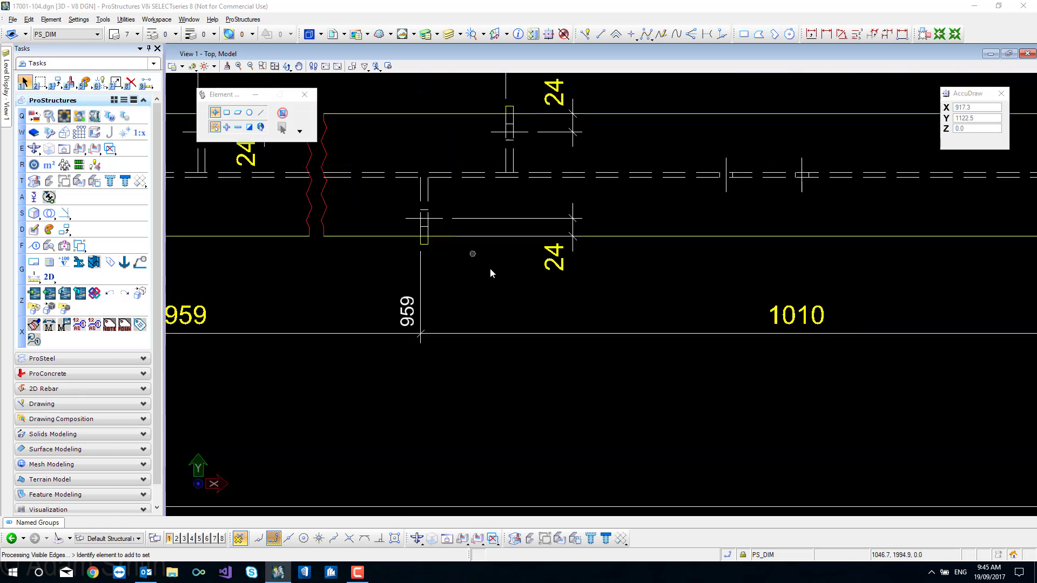
{"action": "scroll", "coordinate": [607, 359], "scroll_direction": "down", "scroll_amount": 1}
{"action": "scroll", "coordinate": [707, 434], "scroll_direction": "up", "scroll_amount": 1}
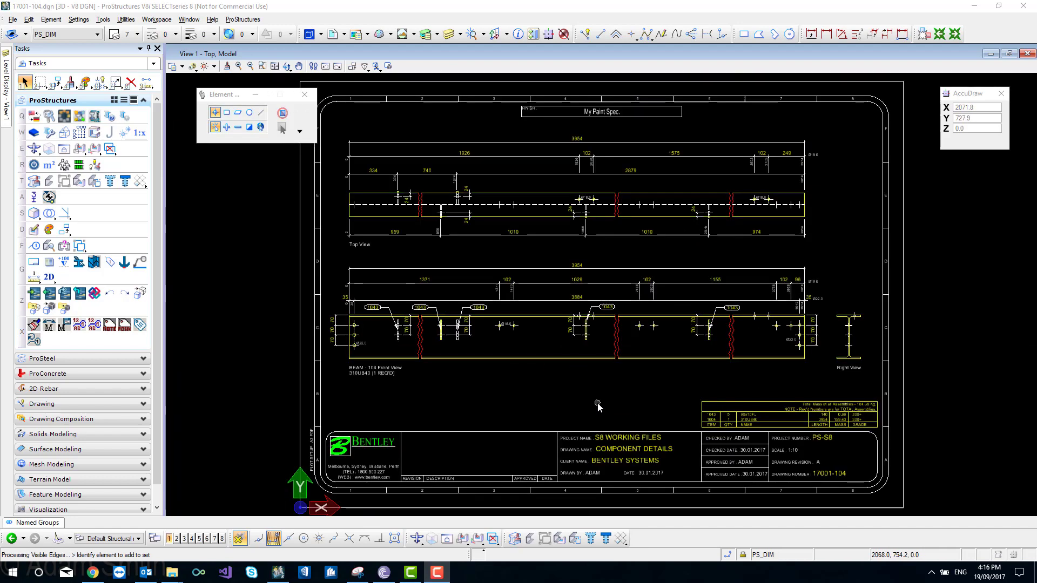
- Pick up the right extension handle of the front view's left-end 35 coordinate dimension and put it back at its original point
{"action": "scroll", "coordinate": [342, 302], "scroll_direction": "up", "scroll_amount": 6}
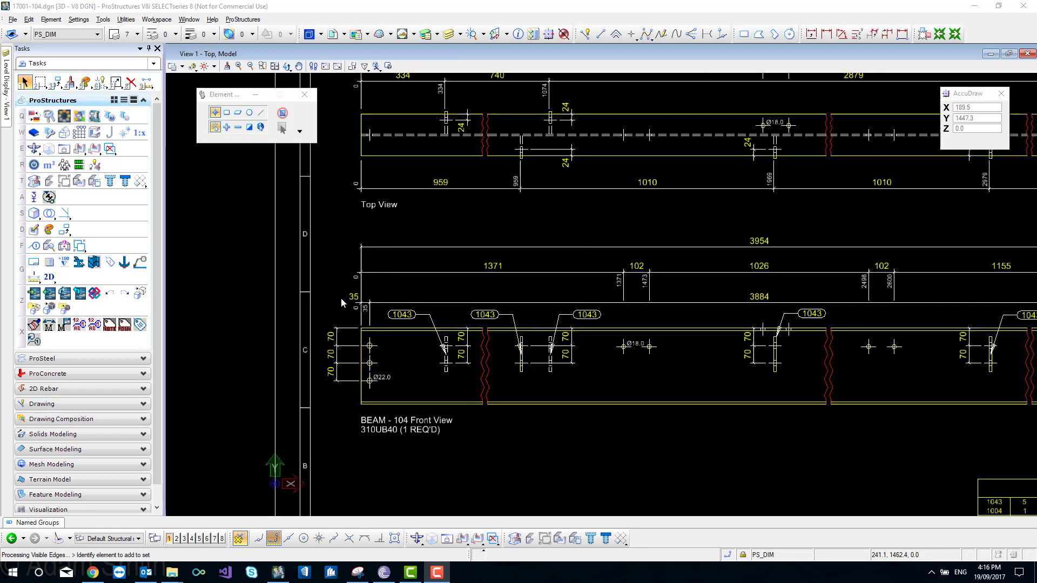
{"action": "scroll", "coordinate": [367, 307], "scroll_direction": "down", "scroll_amount": 2}
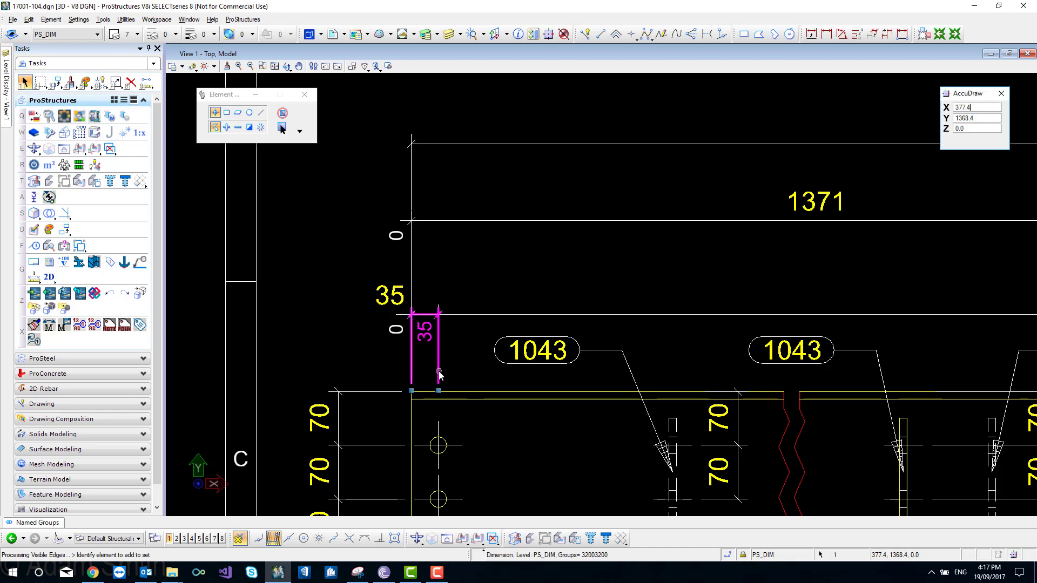
{"action": "left_click", "coordinate": [440, 397]}
{"action": "left_click", "coordinate": [438, 391]}
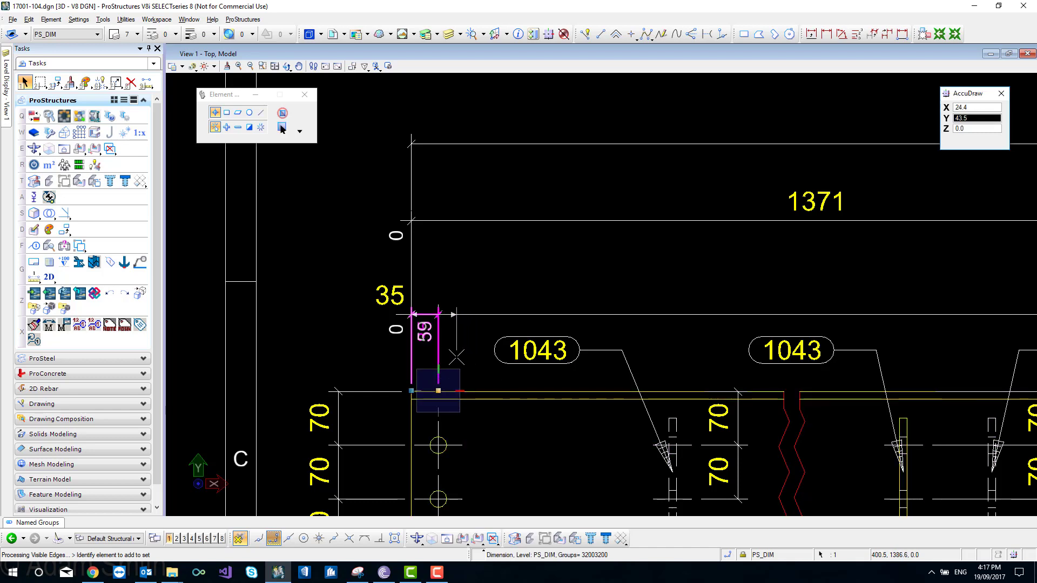
{"action": "left_click", "coordinate": [439, 391]}
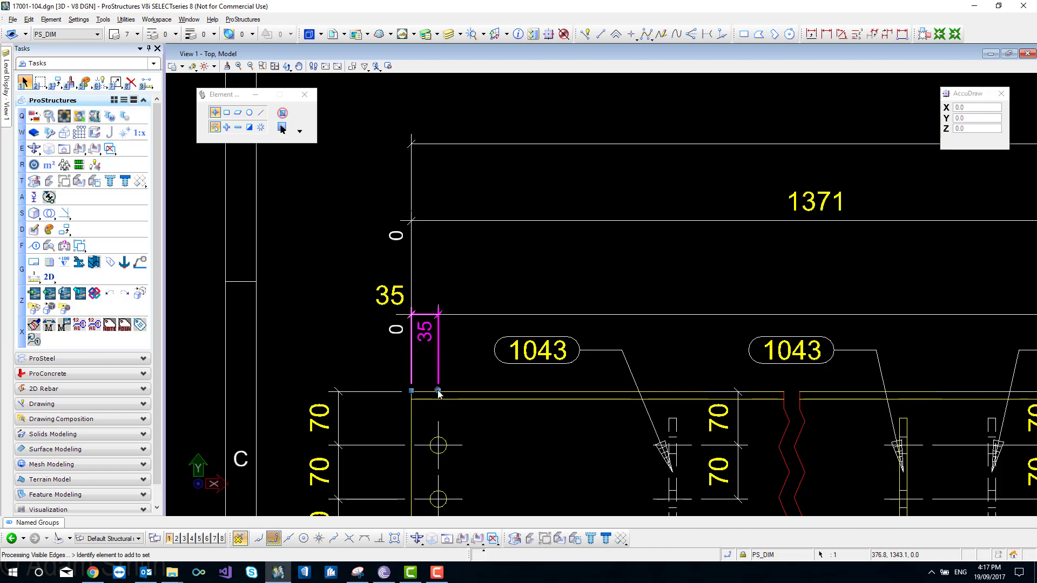
- Try to move the yellow 35 dimension text at the left end over its dimension line, and undo the move
{"action": "left_click", "coordinate": [384, 300]}
{"action": "left_click_drag", "start_coordinate": [387, 301], "coordinate": [429, 289]}
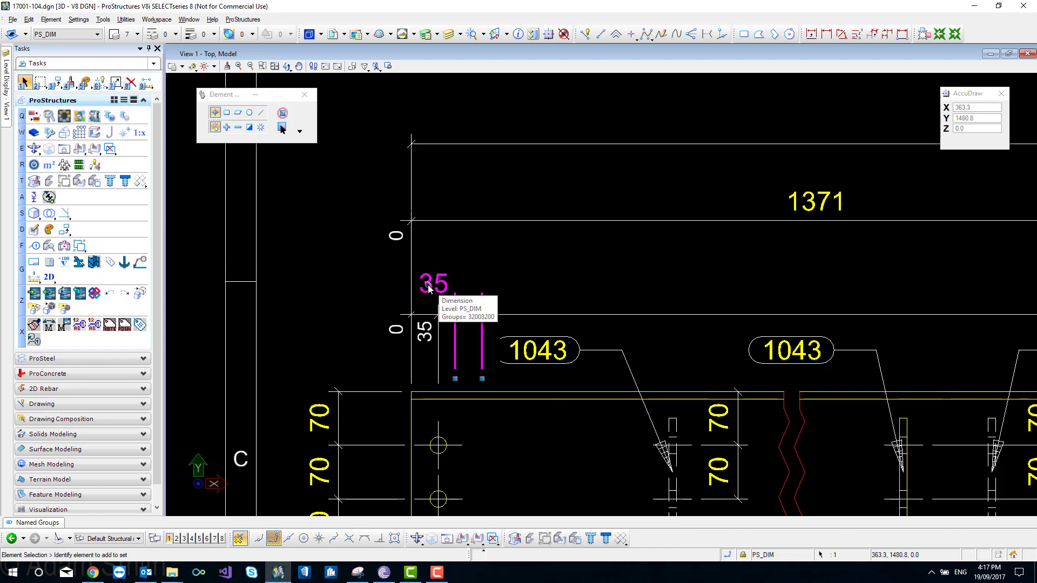
{"action": "key", "text": "ctrl+z"}
{"action": "left_click", "coordinate": [355, 261]}
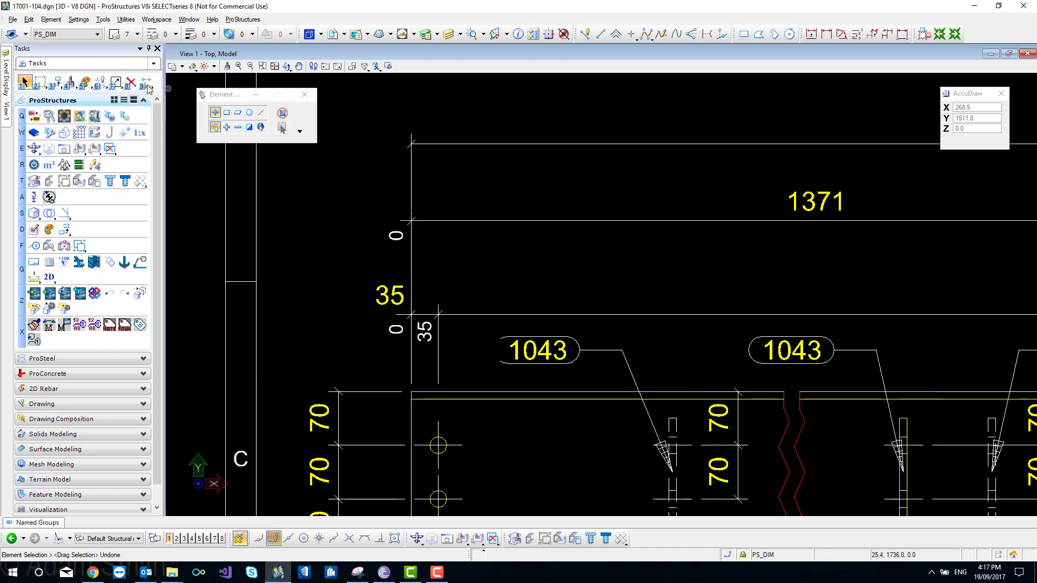
- Reposition the yellow 35 dimension text with Modify Element so it sits above its dimension line, centred between the extension lines
{"action": "left_click", "coordinate": [115, 83]}
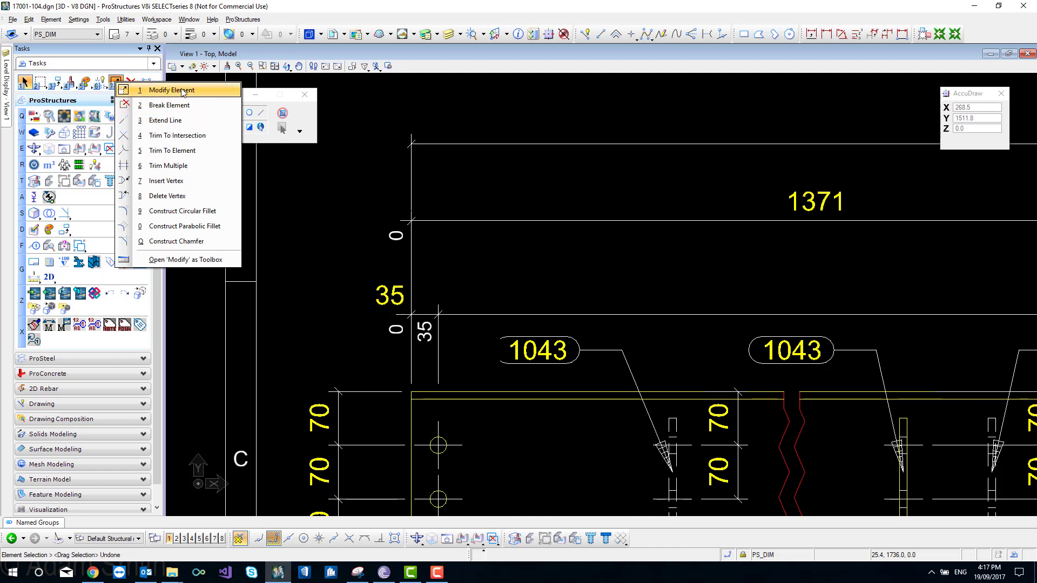
{"action": "left_click", "coordinate": [171, 90]}
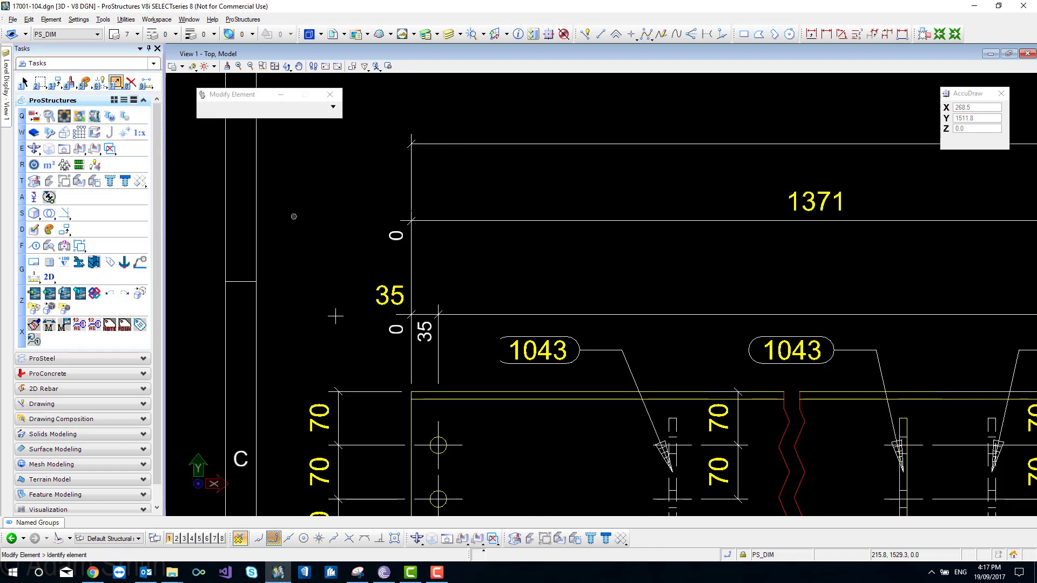
{"action": "left_click", "coordinate": [375, 295]}
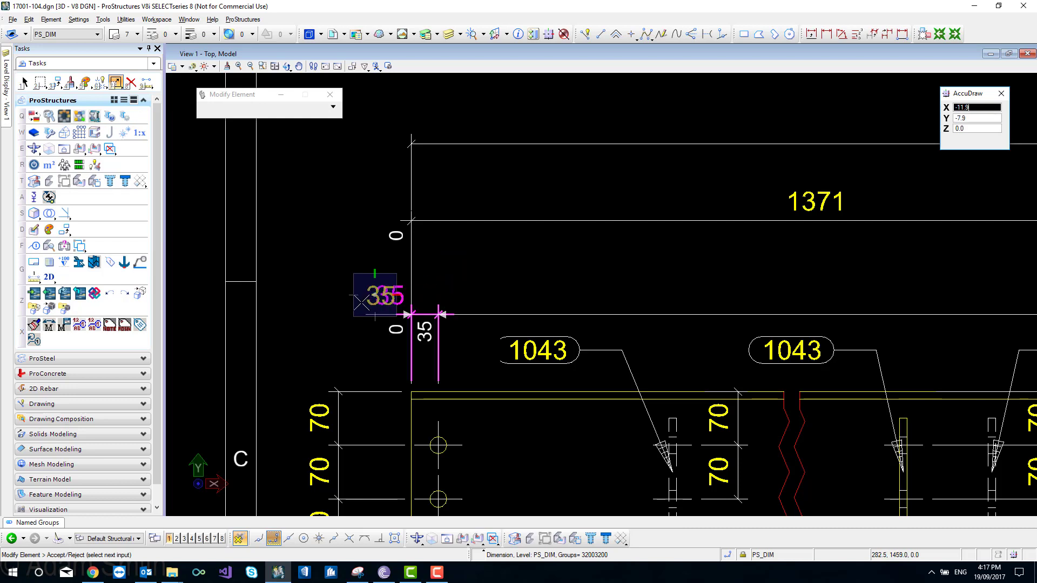
{"action": "left_click", "coordinate": [294, 301]}
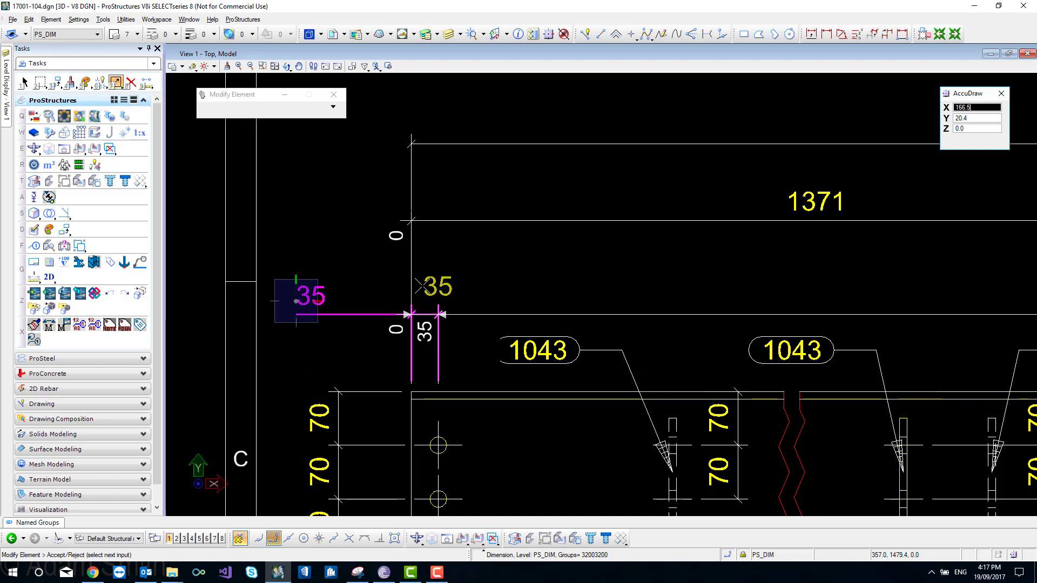
{"action": "left_click", "coordinate": [435, 289]}
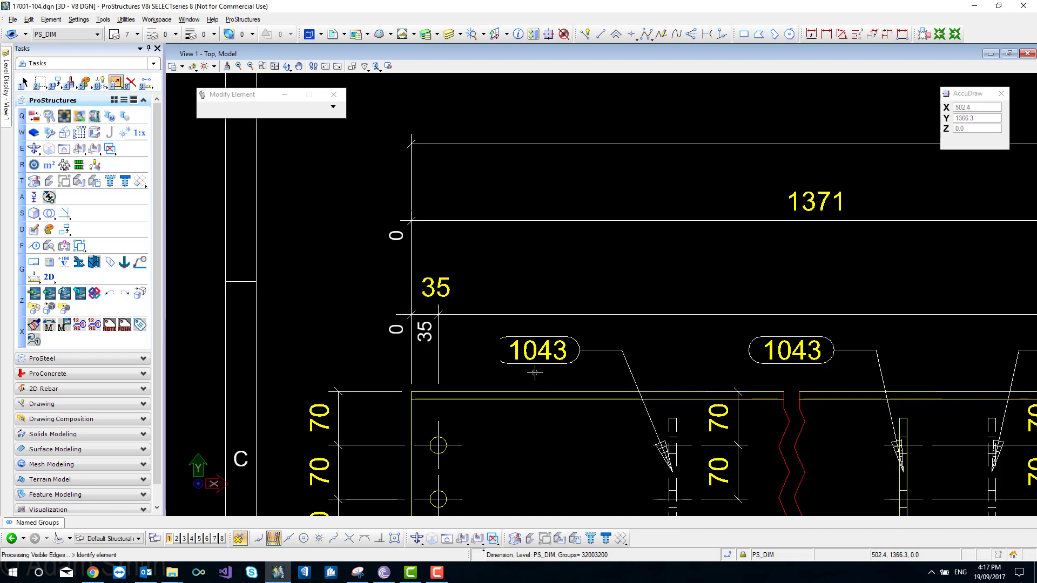
{"action": "middle_click_drag", "start_coordinate": [508, 297], "coordinate": [494, 343]}
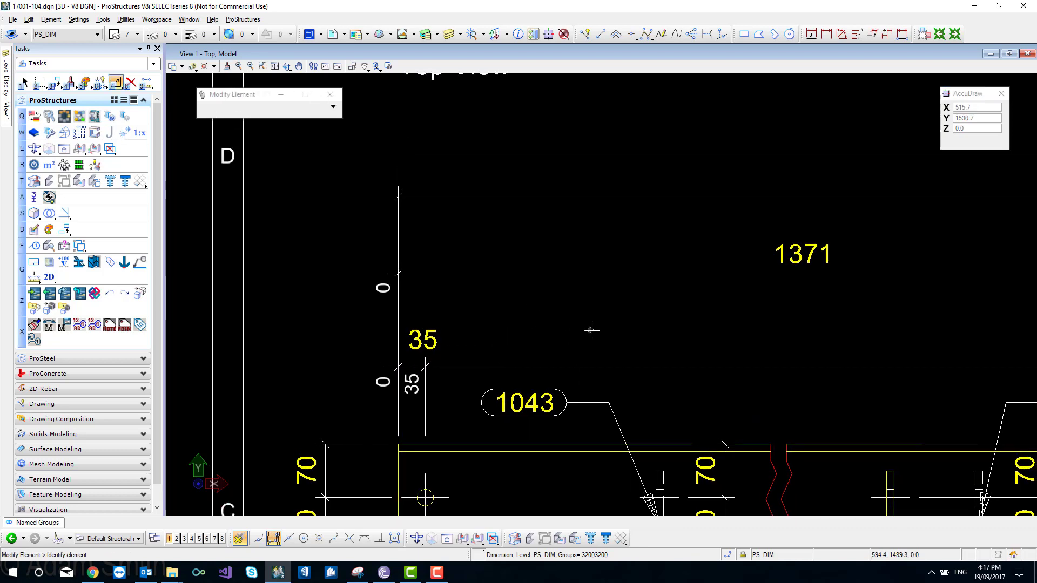
{"action": "middle_click_drag", "start_coordinate": [326, 359], "coordinate": [356, 272]}
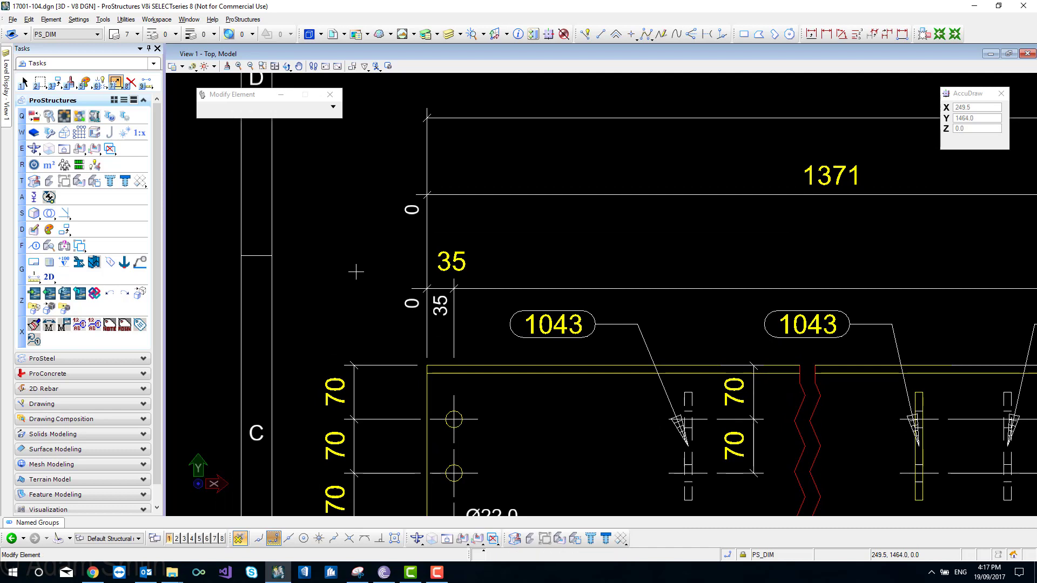
{"action": "key", "text": "Escape"}
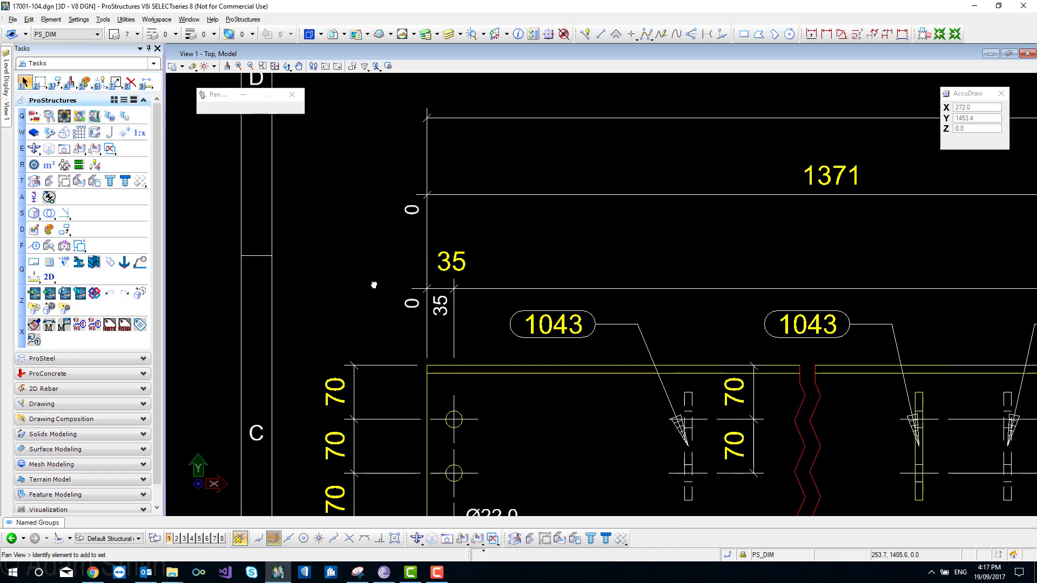
{"action": "middle_click_drag", "start_coordinate": [373, 294], "coordinate": [405, 248]}
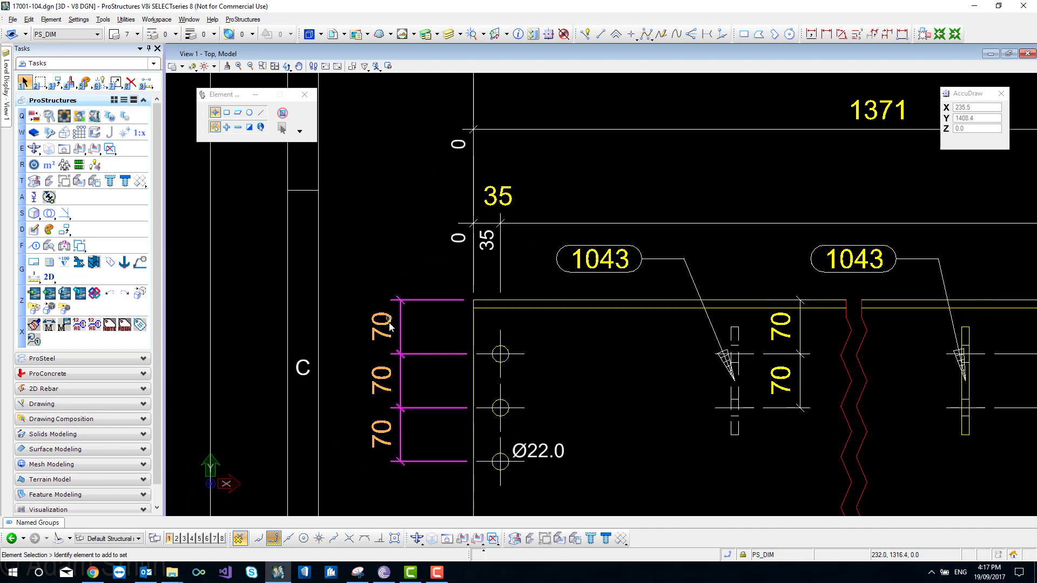
{"action": "left_click", "coordinate": [400, 338]}
{"action": "mouse_move", "coordinate": [442, 433]}
{"action": "middle_mouse_down"}
{"action": "mouse_move", "coordinate": [442, 351]}
{"action": "mouse_move", "coordinate": [442, 361]}
{"action": "middle_mouse_up"}
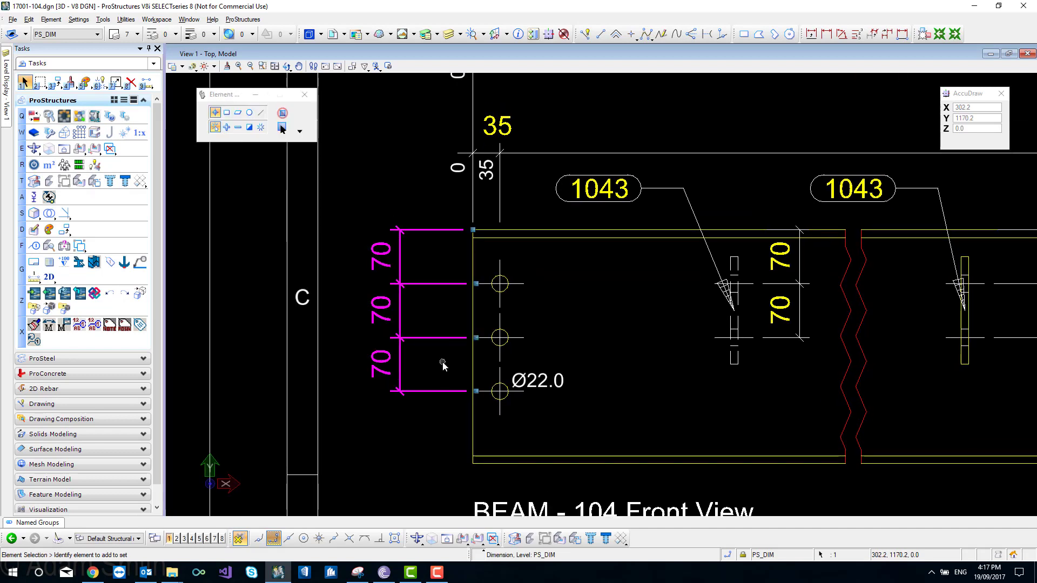
{"action": "left_click", "coordinate": [443, 362]}
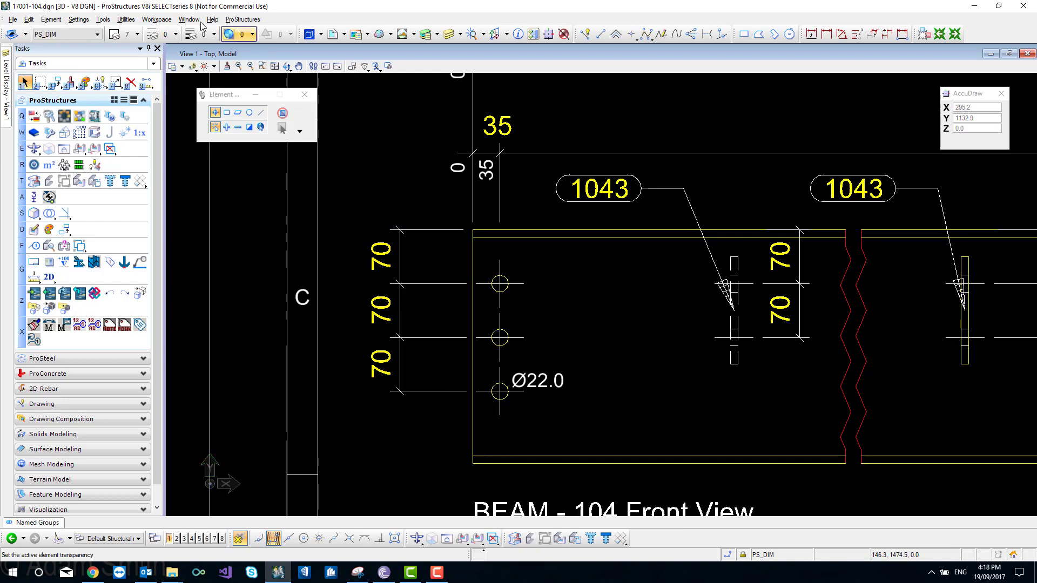
- Drop the front view's left-end string of 70 dimensions with Drop Element, with Dimensions enabled and set to To Segments
{"action": "left_click", "coordinate": [101, 83]}
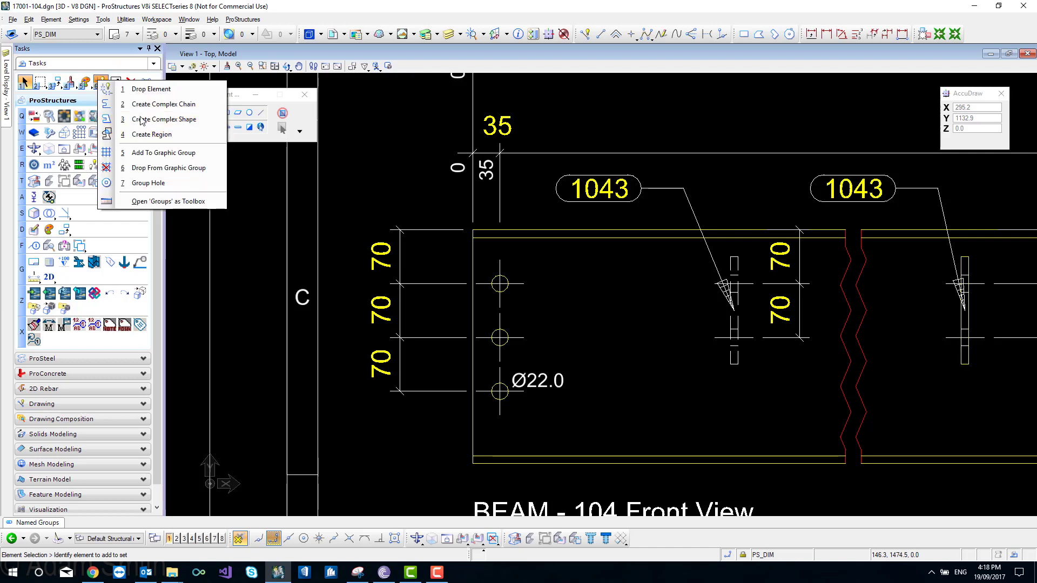
{"action": "left_click", "coordinate": [182, 91]}
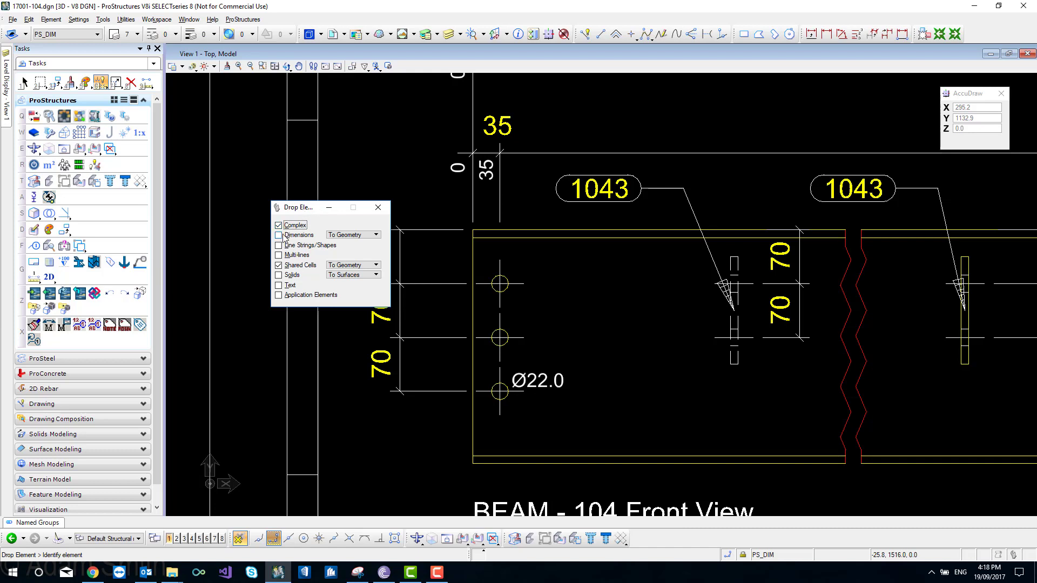
{"action": "left_click", "coordinate": [279, 236]}
{"action": "left_click", "coordinate": [377, 235]}
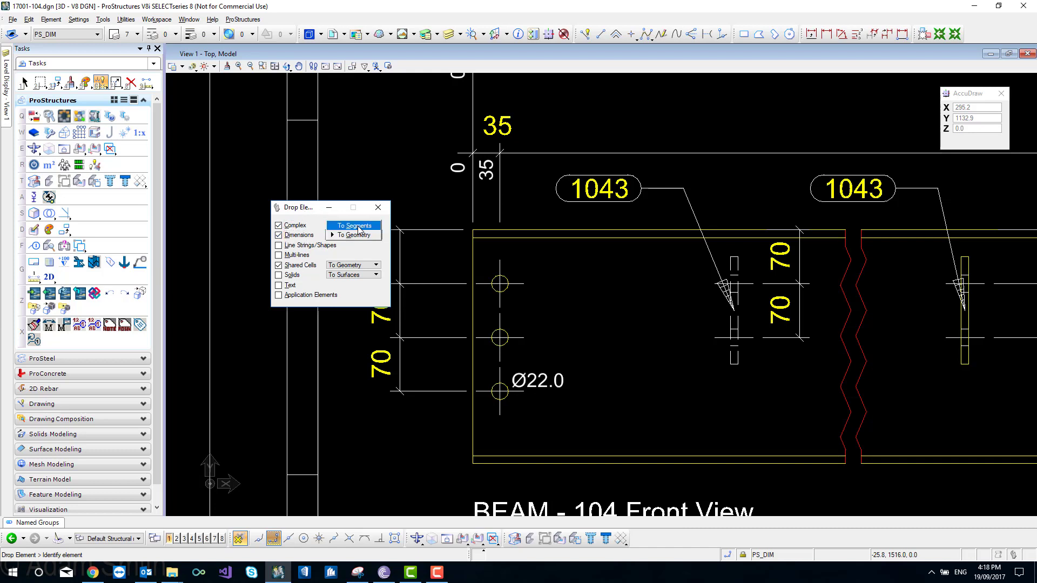
{"action": "left_click", "coordinate": [356, 226]}
{"action": "left_click", "coordinate": [382, 363]}
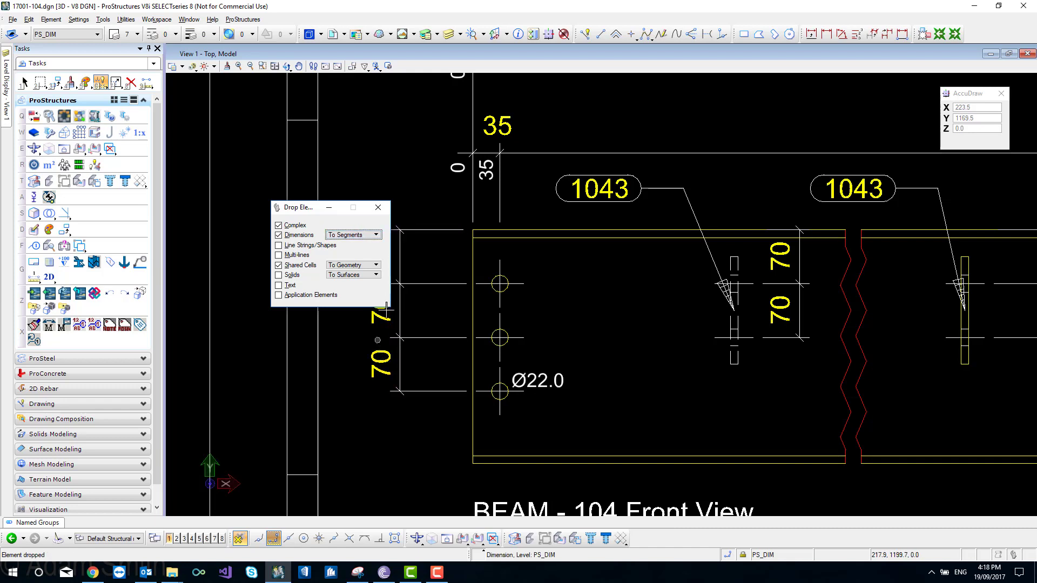
{"action": "key", "text": "Escape"}
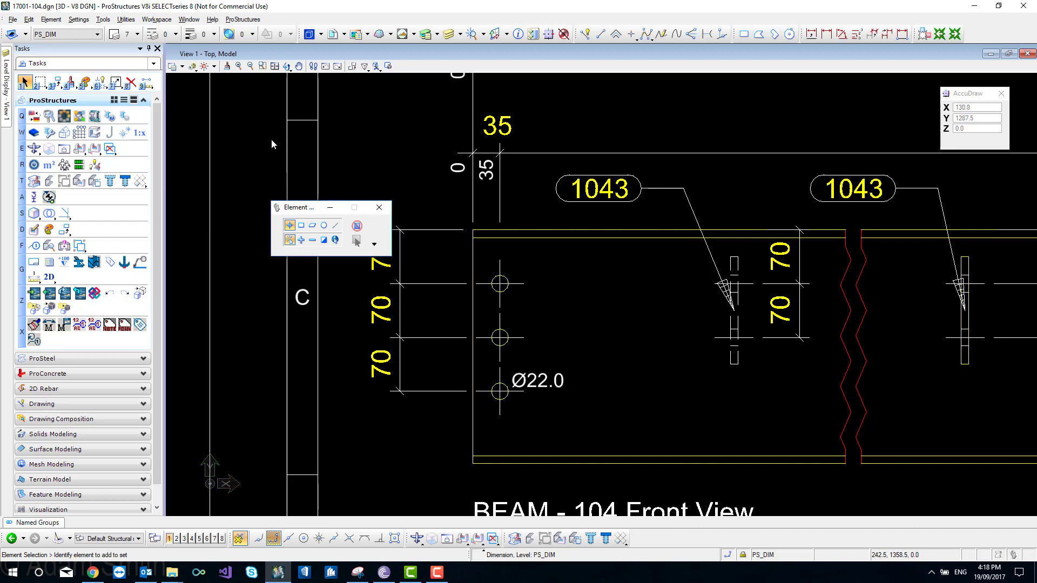
{"action": "left_click_drag", "start_coordinate": [304, 204], "coordinate": [274, 110]}
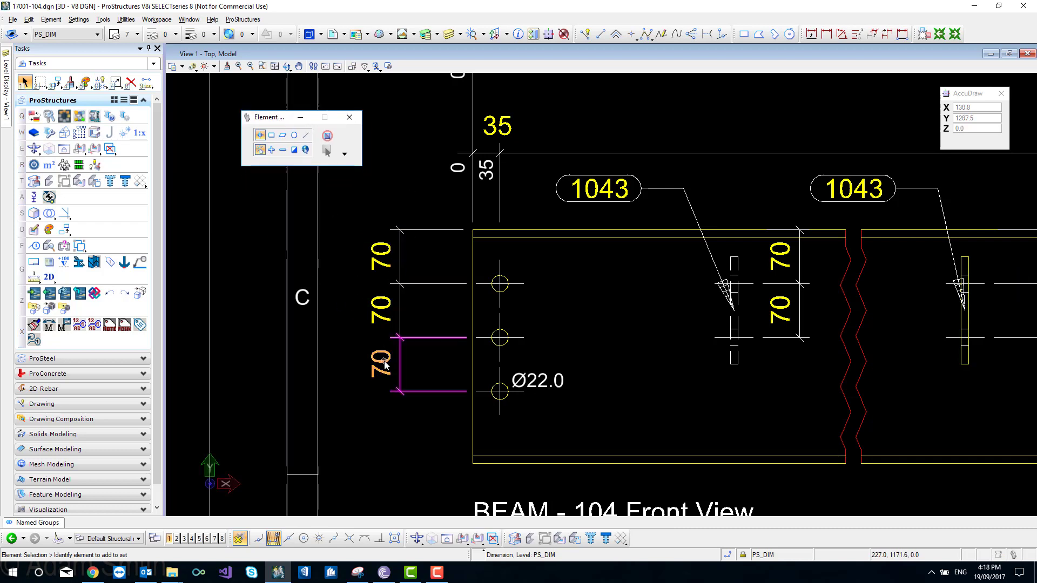
{"action": "left_click", "coordinate": [377, 333]}
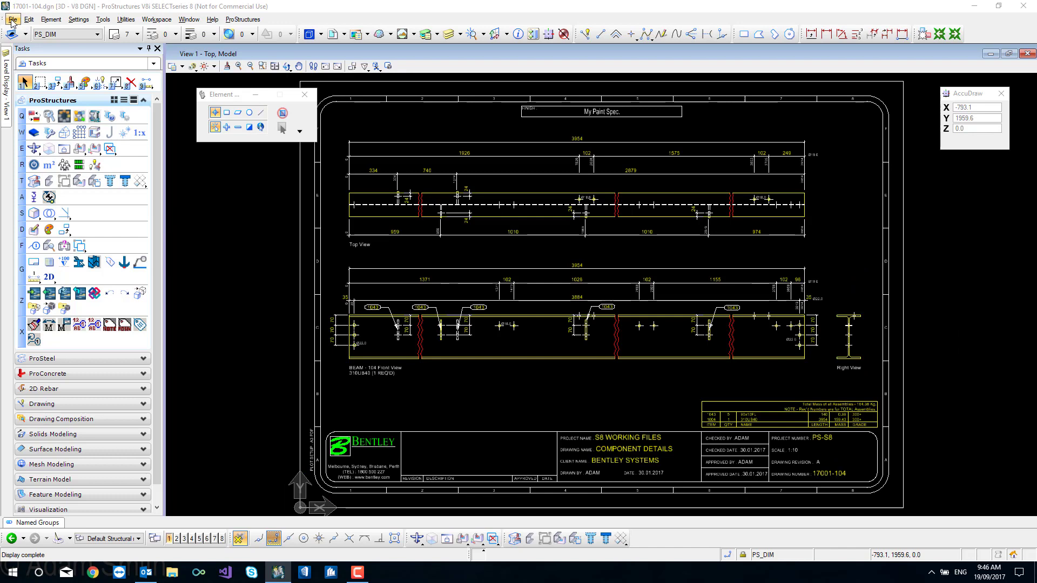
- Open Project Explorer, enlarge and reposition its window, and set the link set to Active Directory
{"action": "left_click", "coordinate": [12, 20]}
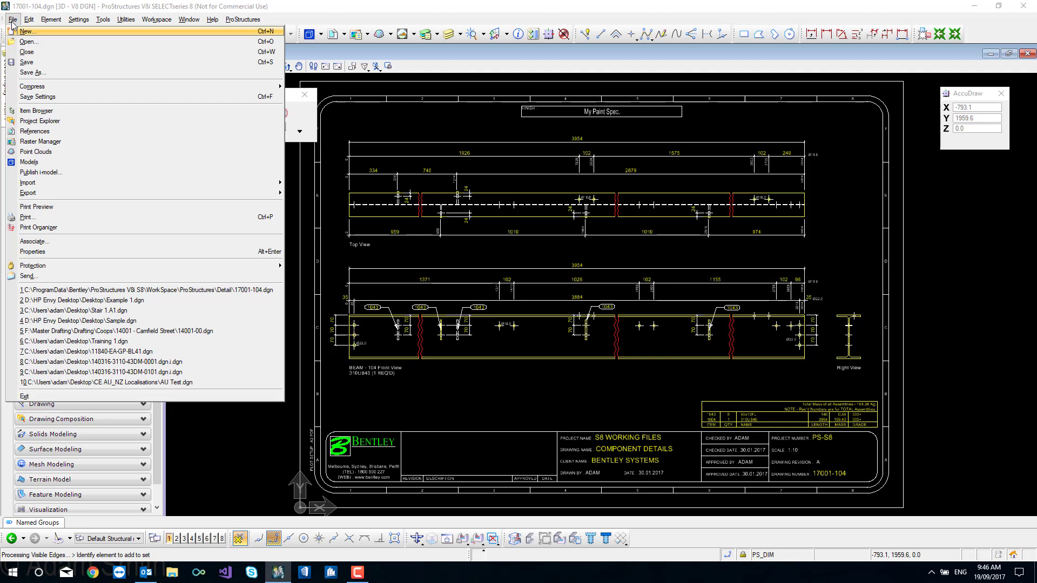
{"action": "left_click", "coordinate": [43, 122]}
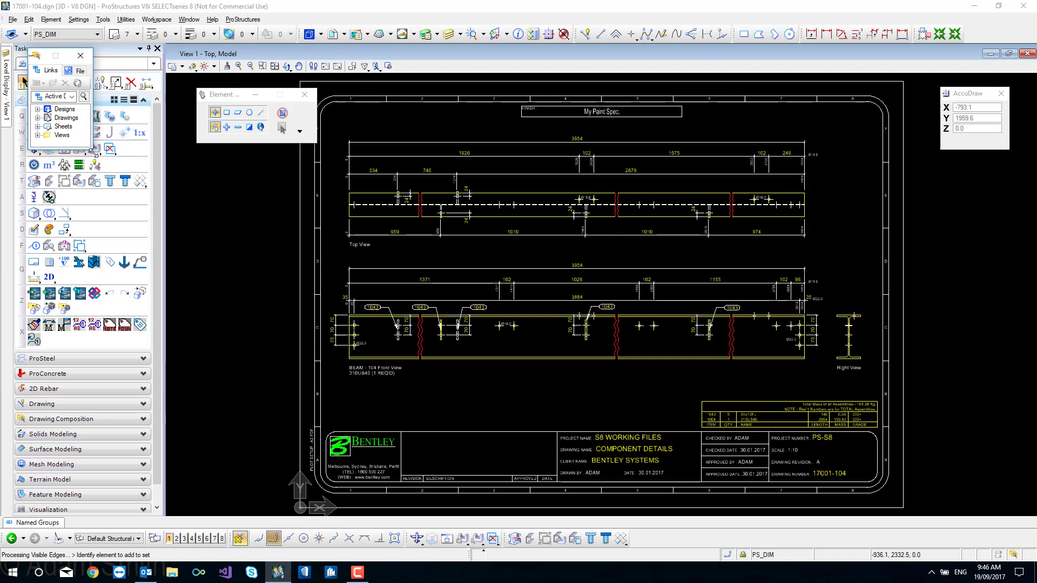
{"action": "left_click_drag", "start_coordinate": [93, 146], "coordinate": [173, 408]}
{"action": "left_click_drag", "start_coordinate": [74, 60], "coordinate": [156, 159]}
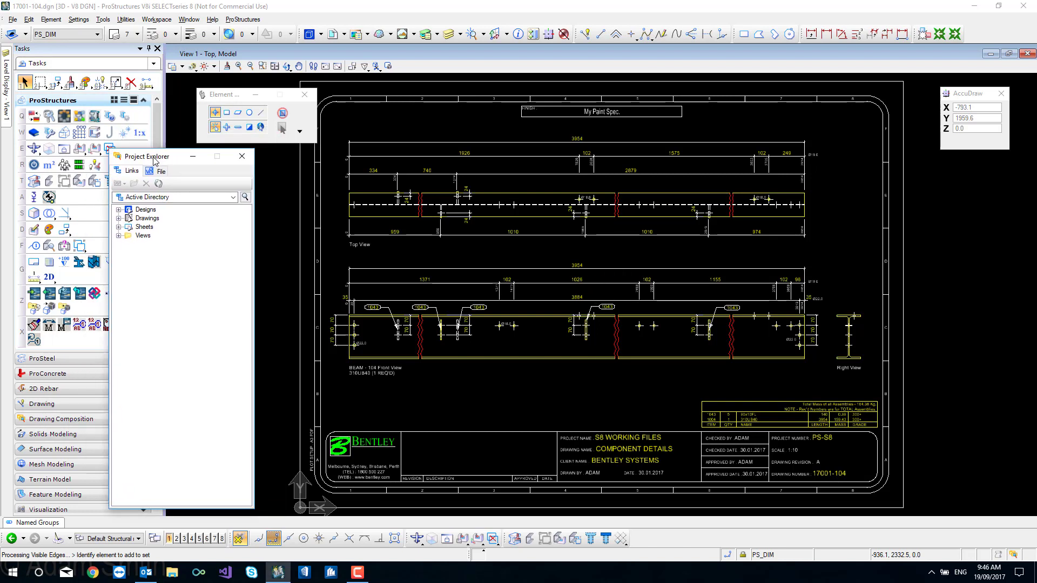
{"action": "left_click", "coordinate": [233, 197]}
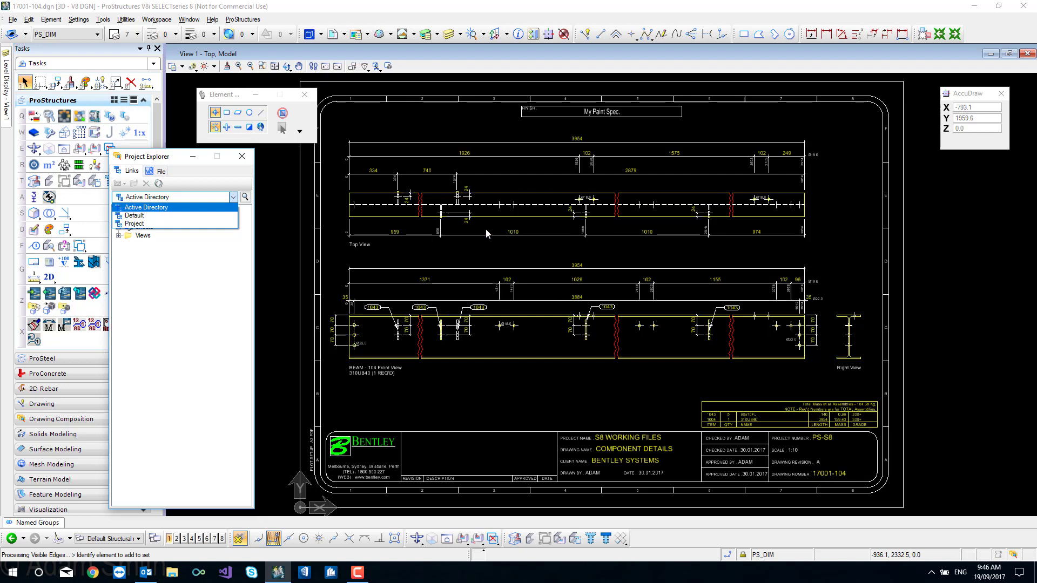
{"action": "left_click", "coordinate": [151, 210]}
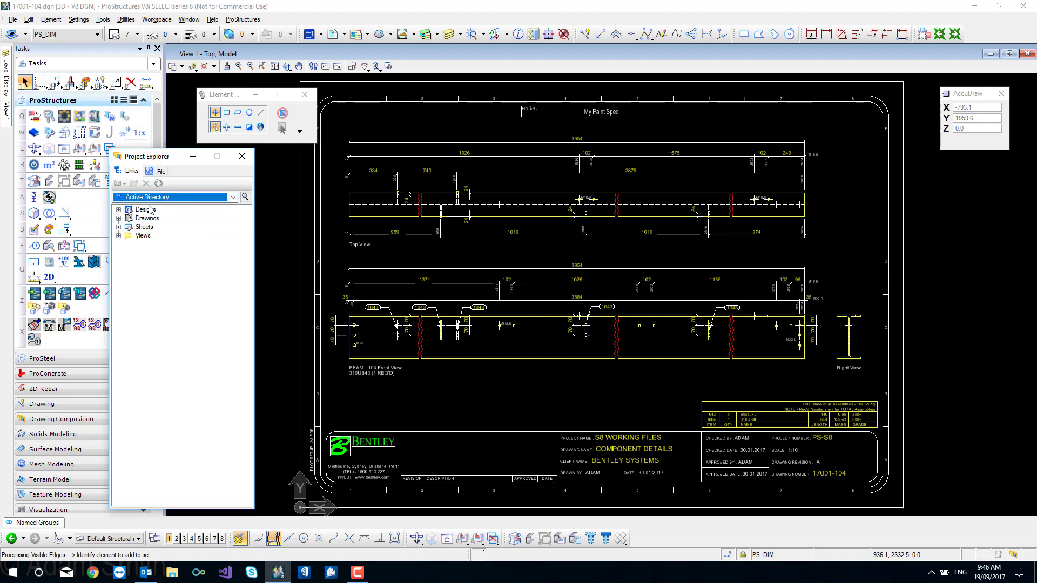
- Expand Designs in Project Explorer and open the 17001-P102.dgn drawing from the list
{"action": "left_click", "coordinate": [119, 210]}
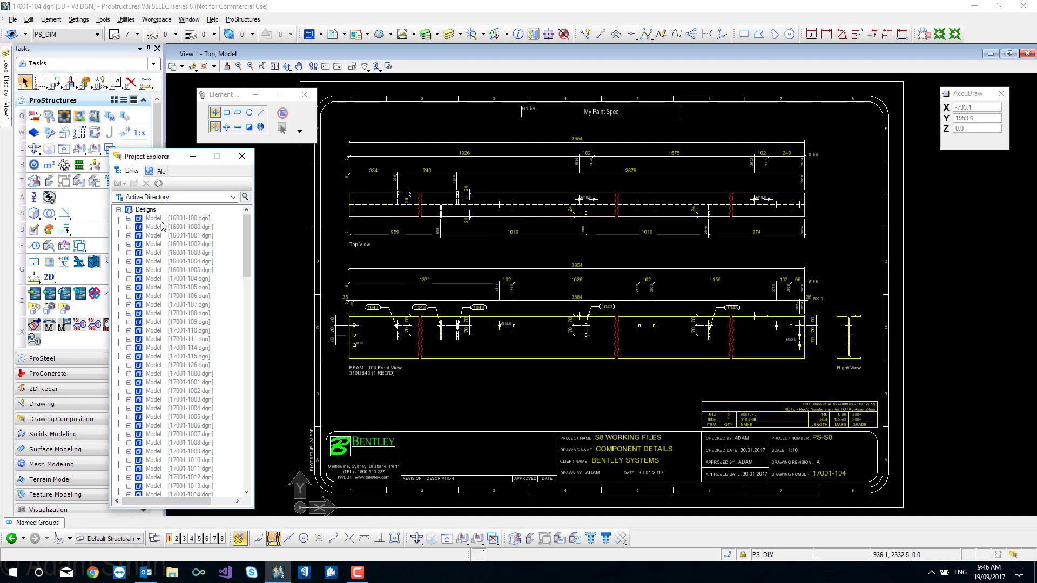
{"action": "left_click_drag", "start_coordinate": [249, 238], "coordinate": [242, 342]}
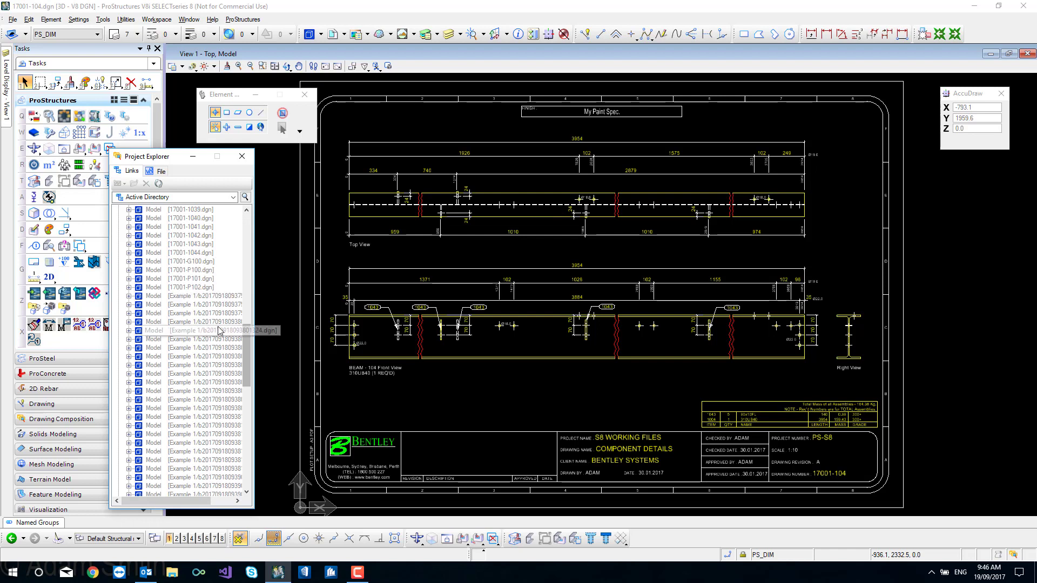
{"action": "left_click", "coordinate": [180, 300]}
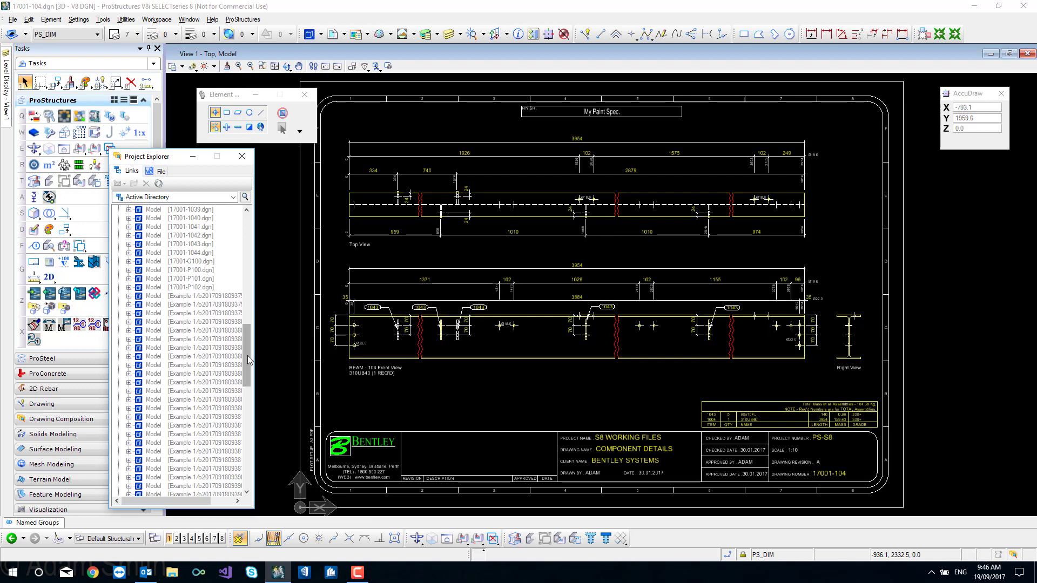
{"action": "left_click_drag", "start_coordinate": [244, 378], "coordinate": [258, 347]}
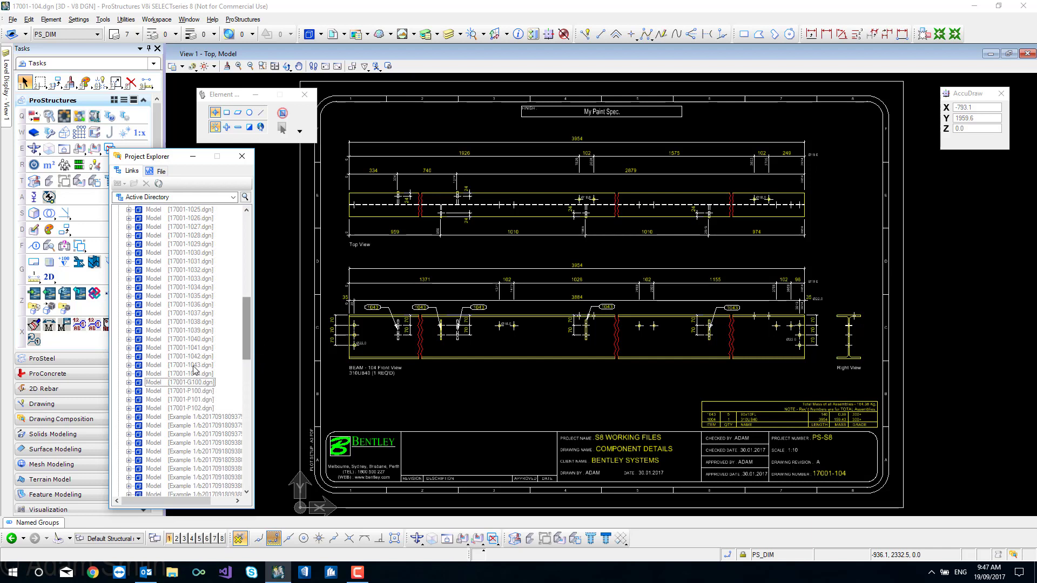
{"action": "left_click", "coordinate": [246, 308]}
{"action": "left_click", "coordinate": [201, 408]}
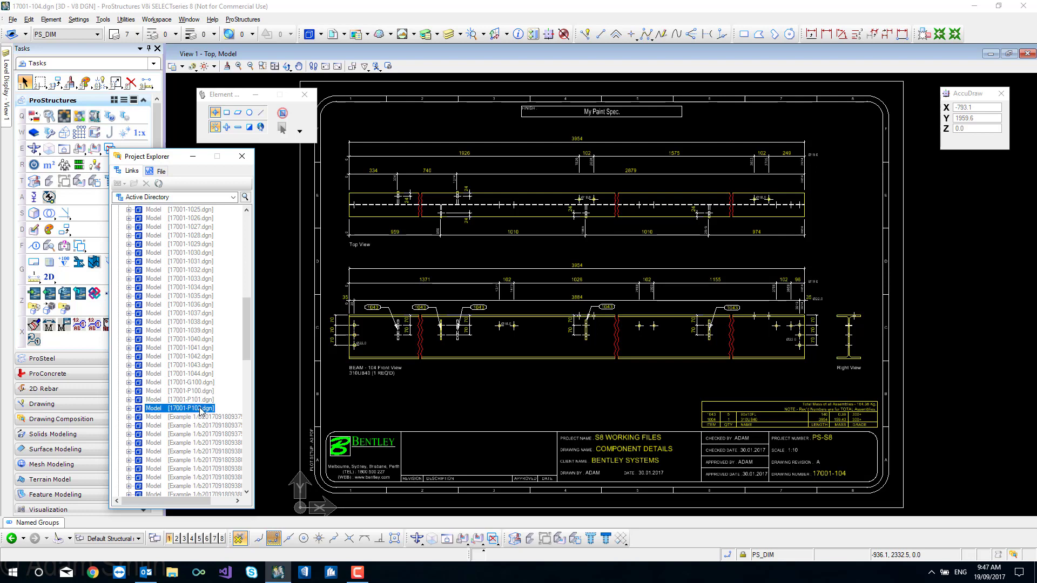
{"action": "double_click", "coordinate": [201, 409]}
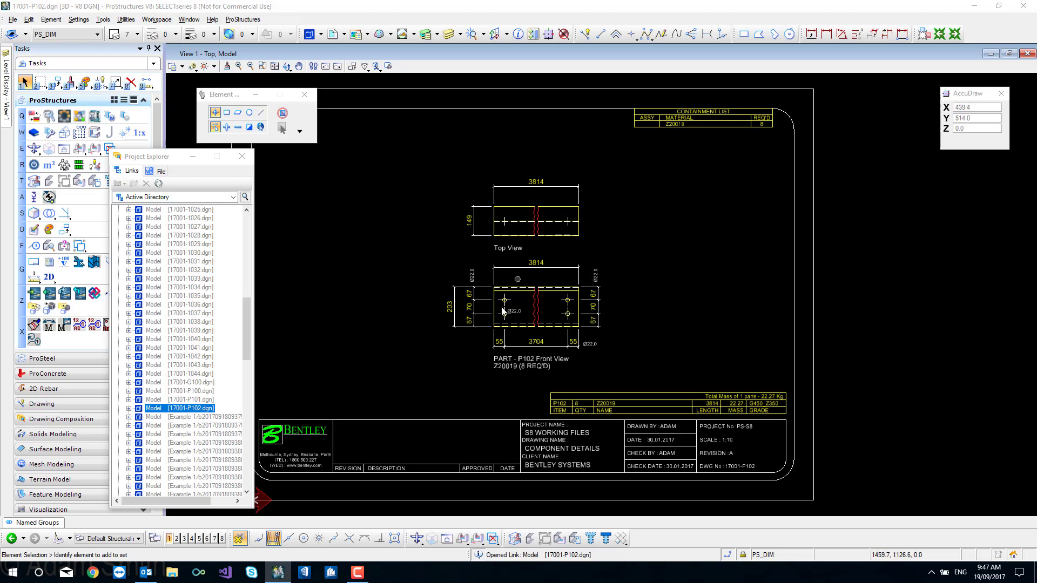
- Open the 17001-P101.dgn, 17001-P100.dgn and 17001-G100.dgn drawings one after another from the Designs list
{"action": "double_click", "coordinate": [208, 400]}
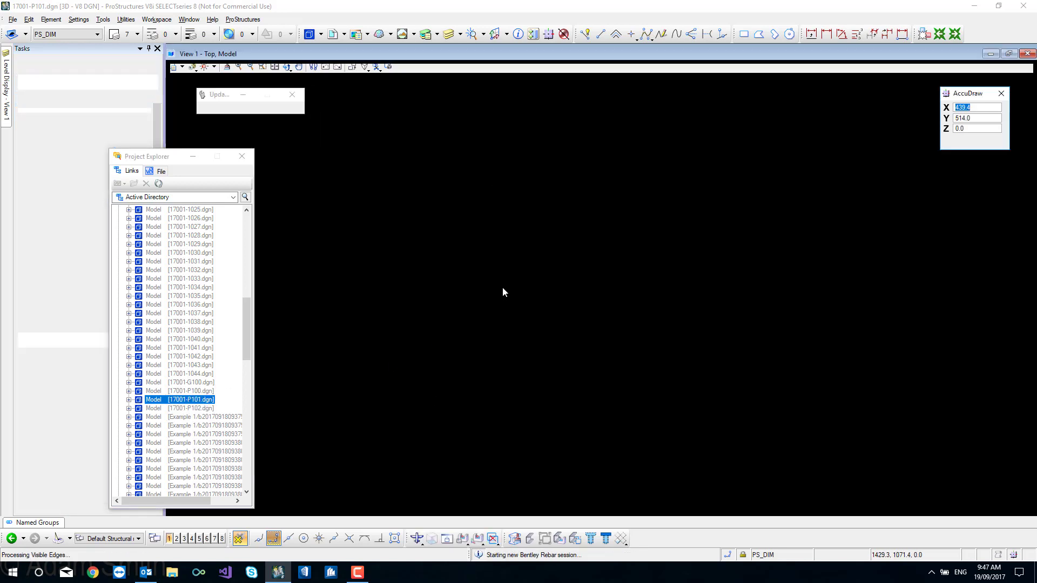
{"action": "double_click", "coordinate": [191, 391]}
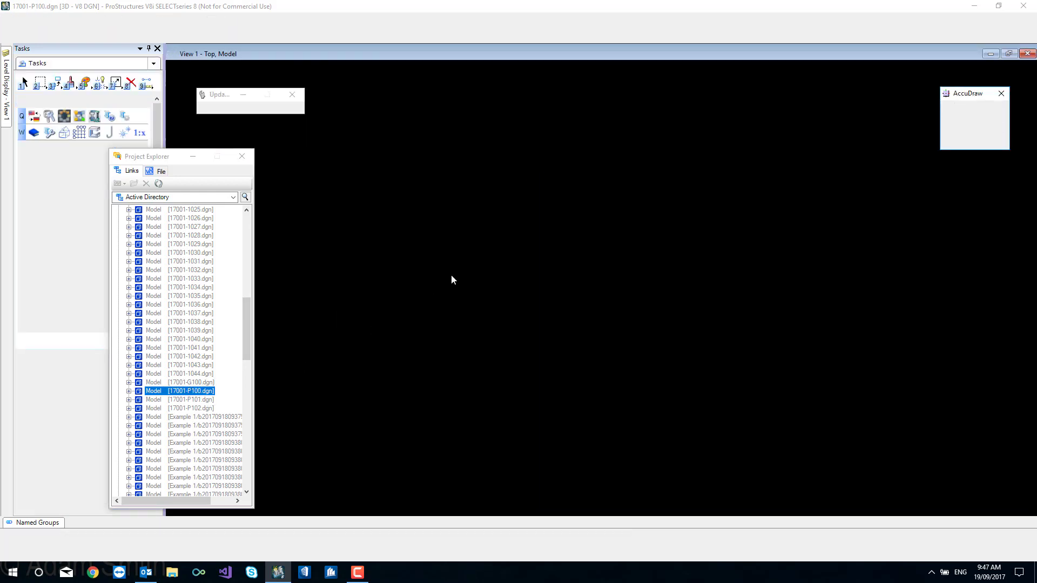
{"action": "double_click", "coordinate": [193, 382]}
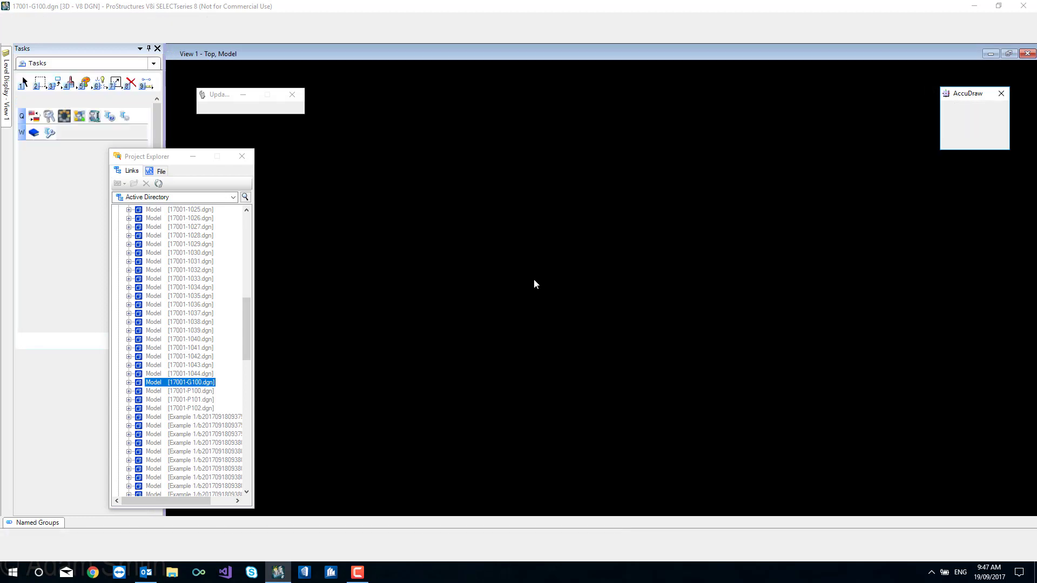
- Review the single-part drawings in descending order by opening 17001-1044.dgn, 17001-1043.dgn, 17001-1042.dgn, 17001-1041.dgn and 17001-1040.dgn
{"action": "double_click", "coordinate": [191, 374]}
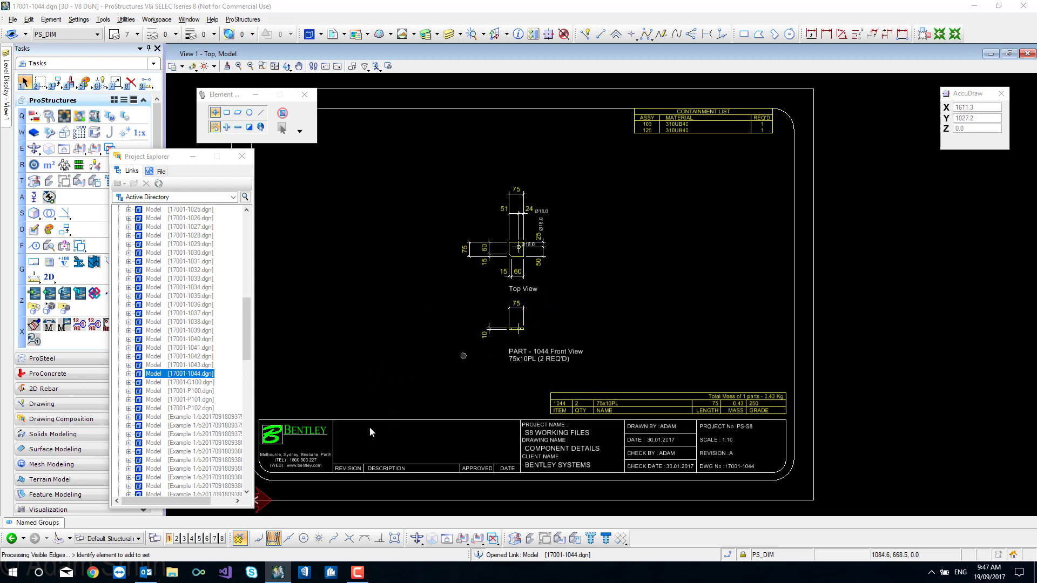
{"action": "left_click", "coordinate": [52, 525]}
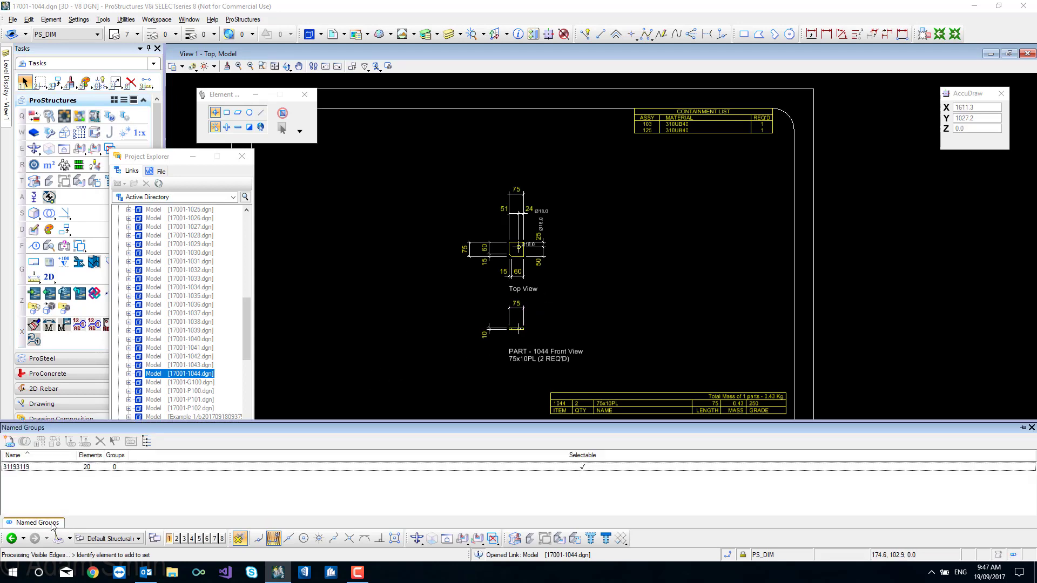
{"action": "double_click", "coordinate": [200, 365]}
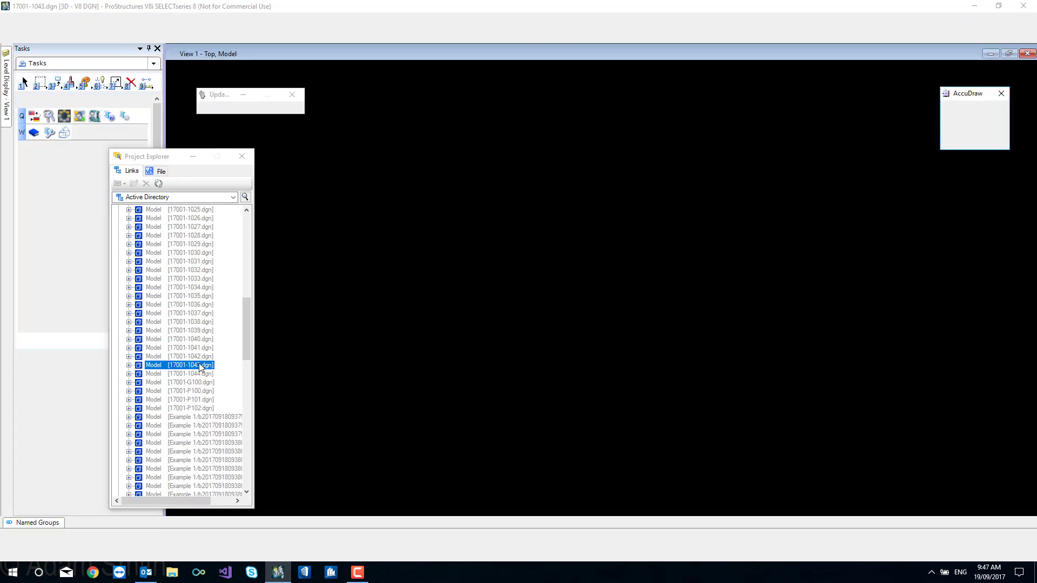
{"action": "double_click", "coordinate": [202, 358]}
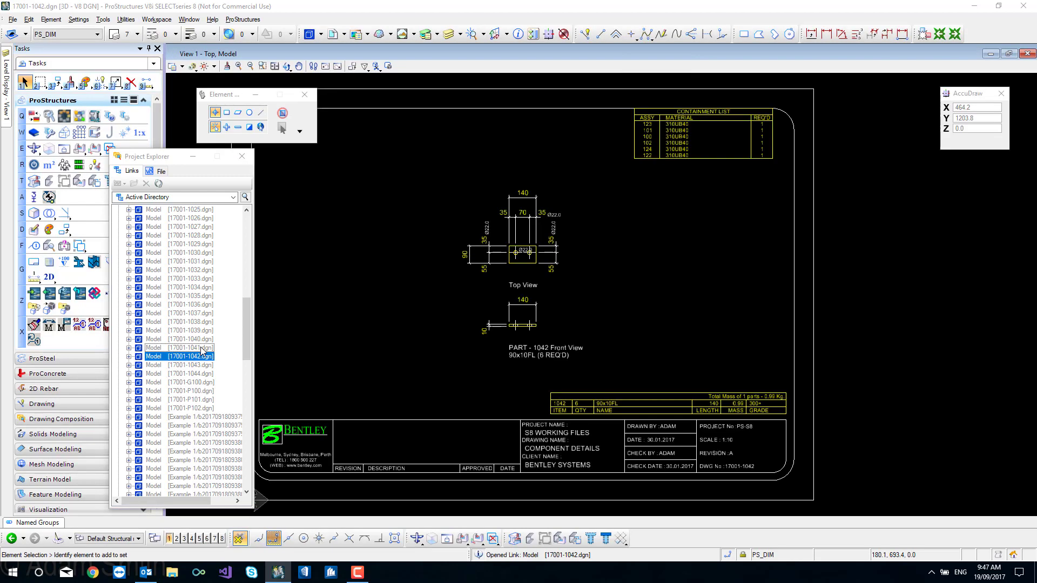
{"action": "double_click", "coordinate": [202, 348]}
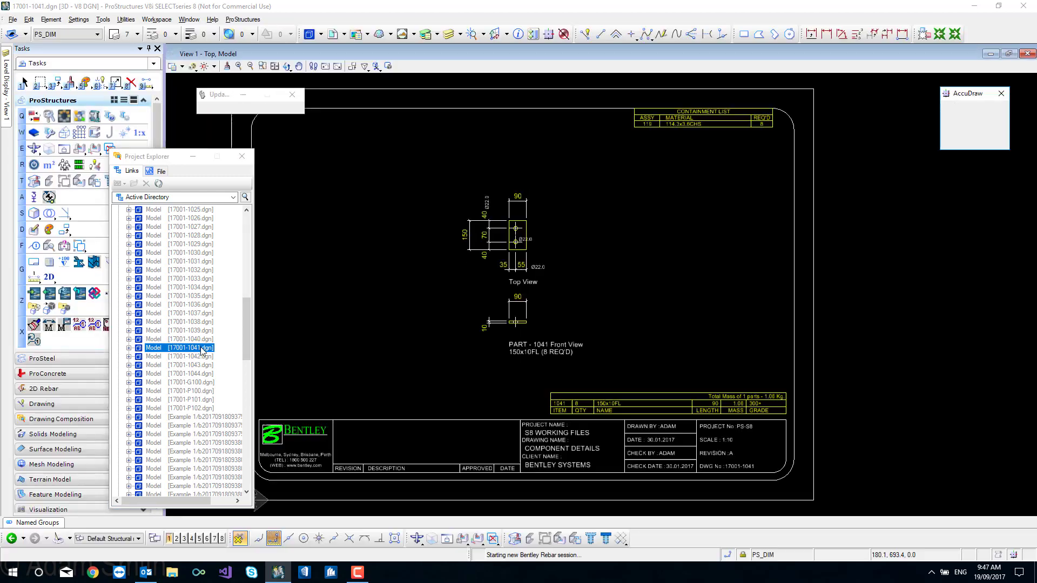
{"action": "double_click", "coordinate": [204, 341]}
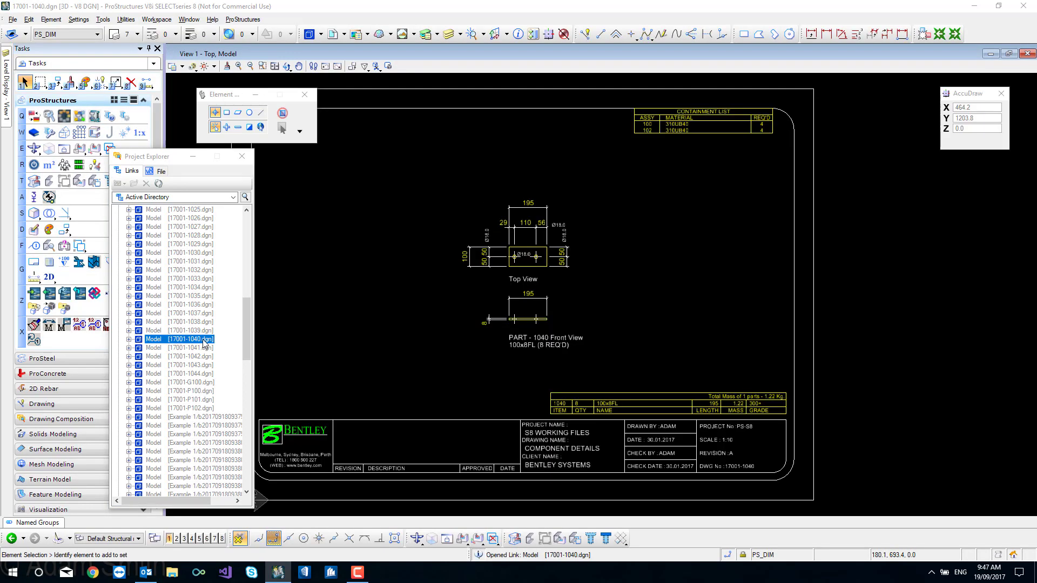
- Close Project Explorer and return to the Example 1.dgn model through the history of previously opened files
{"action": "left_click", "coordinate": [242, 156]}
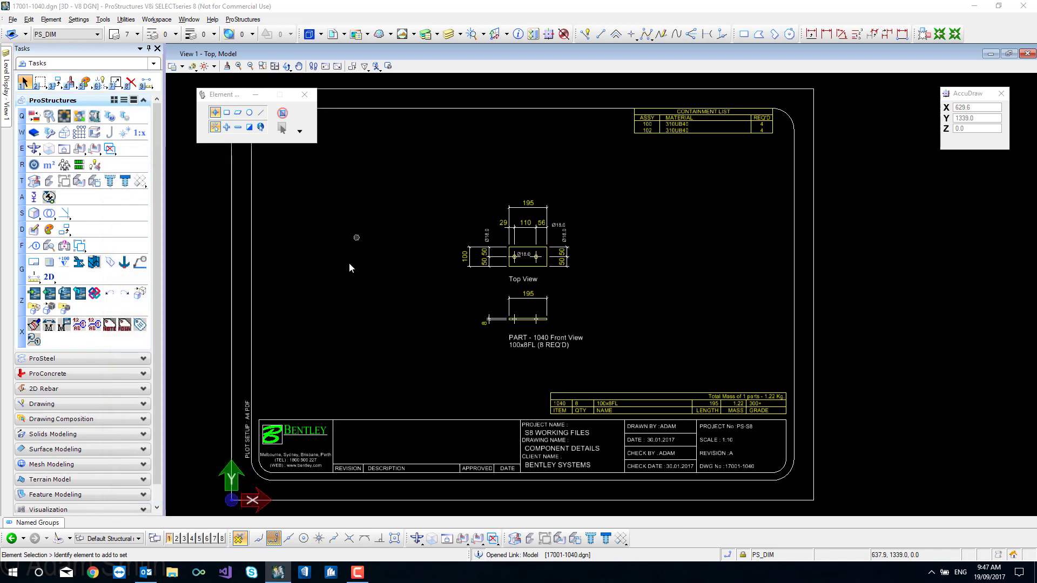
{"action": "left_click", "coordinate": [24, 539]}
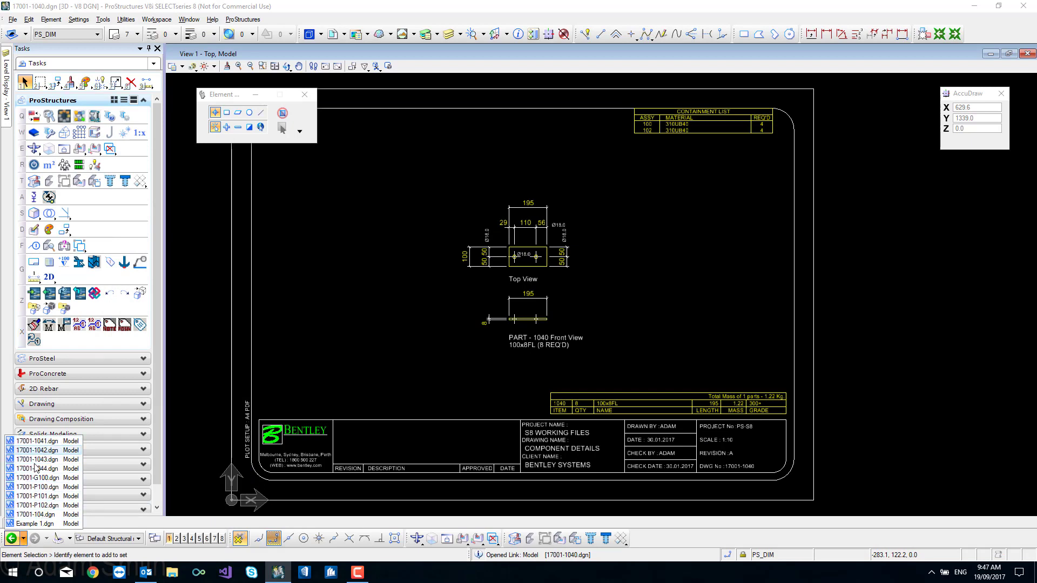
{"action": "left_click", "coordinate": [38, 524]}
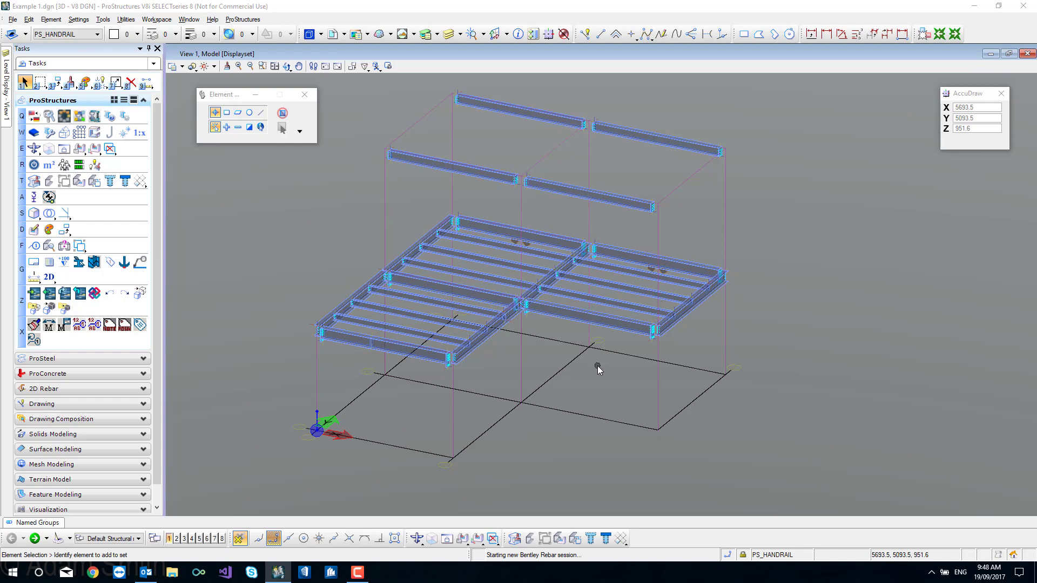
- Browse the recent ProStructures\Detail folder in the file-opening dialog to view the generated drawings, and cancel without opening one
{"action": "key", "text": "ctrl+o"}
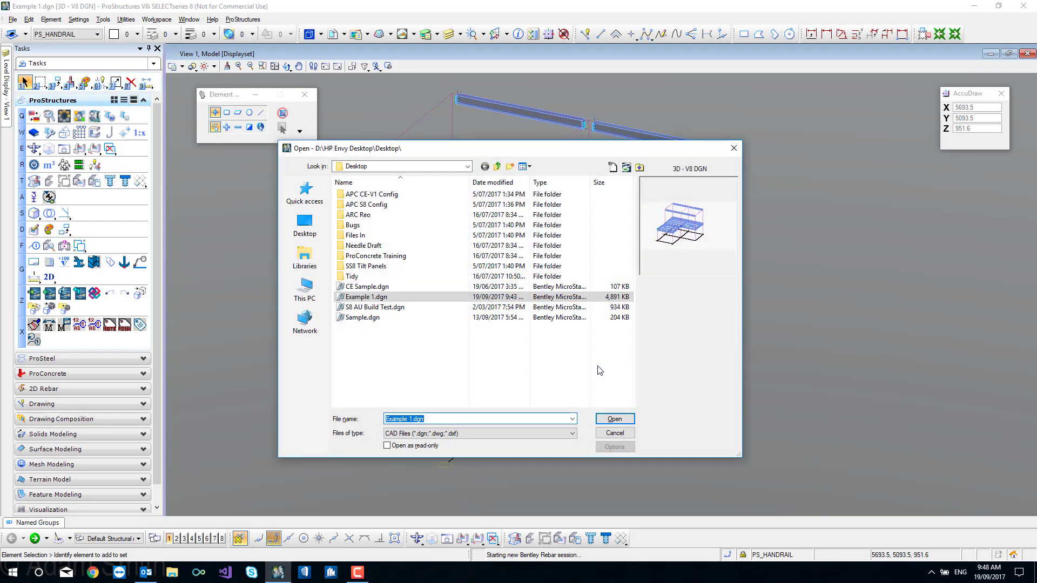
{"action": "left_click", "coordinate": [639, 167]}
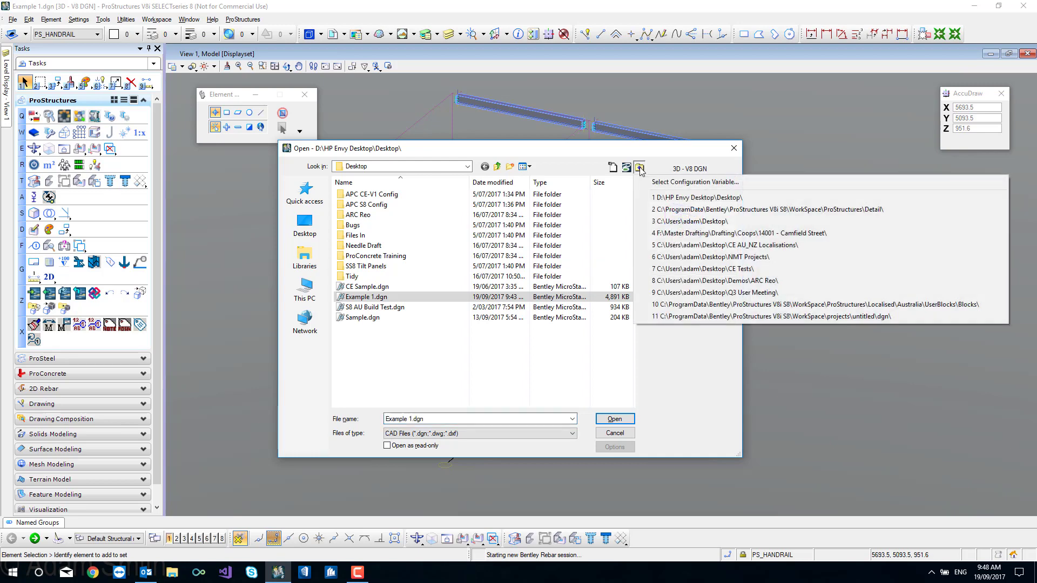
{"action": "left_click", "coordinate": [852, 209]}
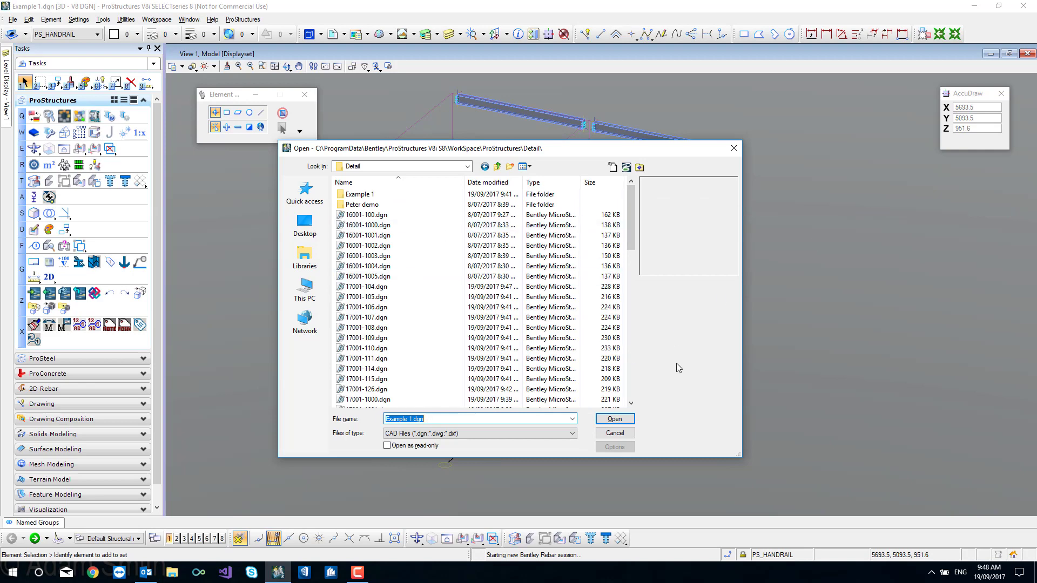
{"action": "left_click", "coordinate": [615, 433]}
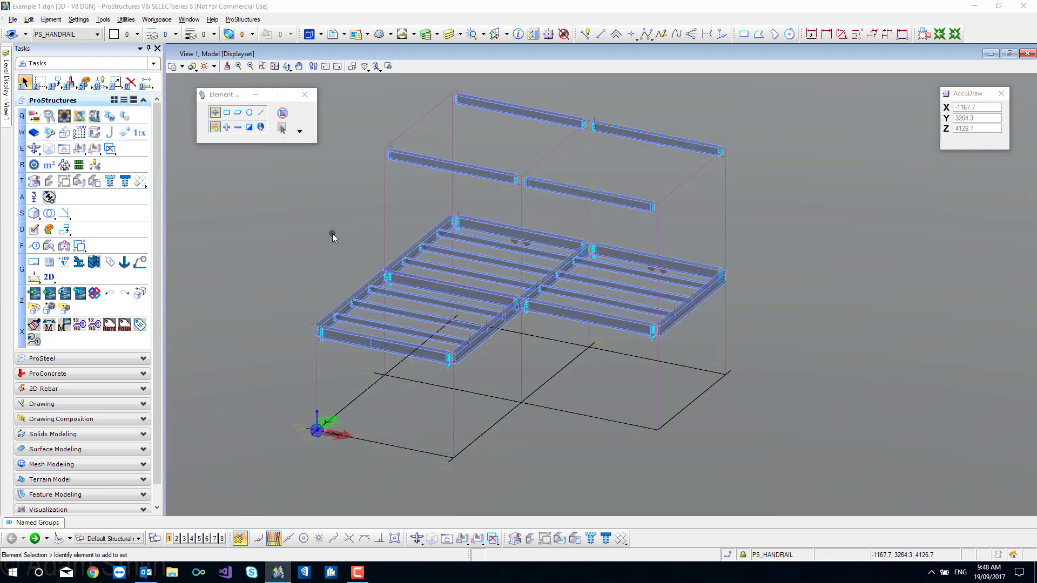